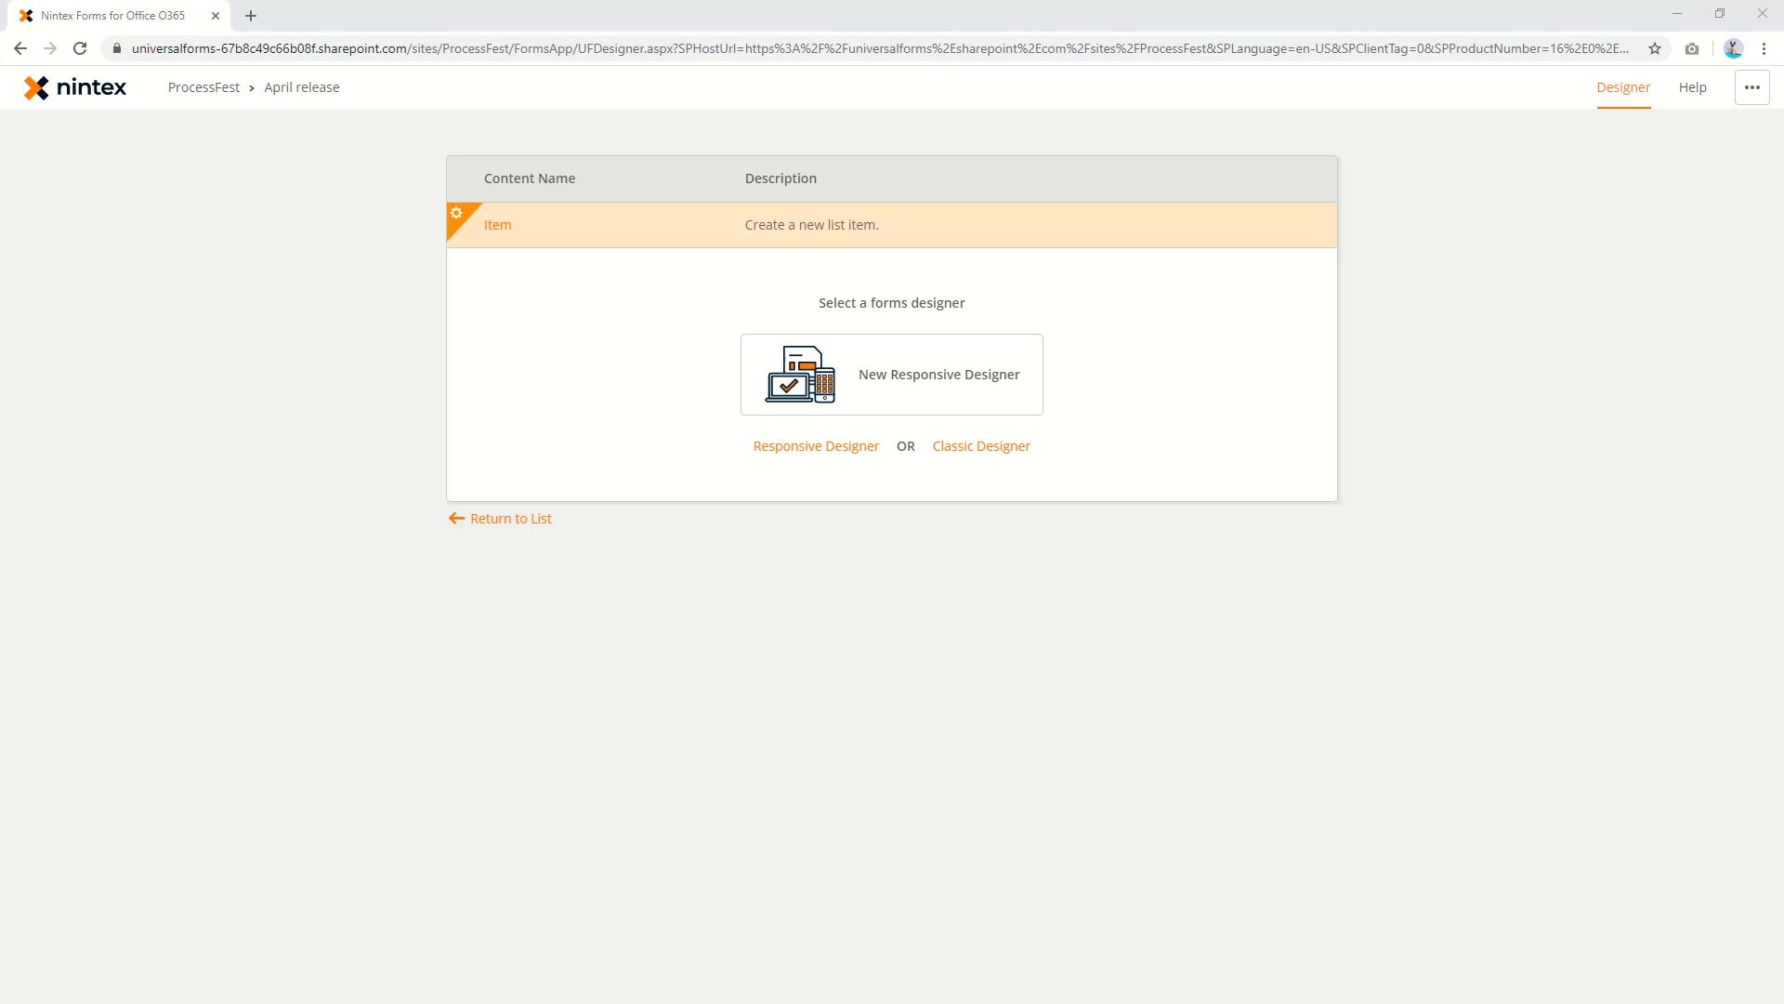
Start a form in the New Responsive Designer and add a repeating section containing two Number controls and a Label
{"action": "left_click", "coordinate": [919, 391]}
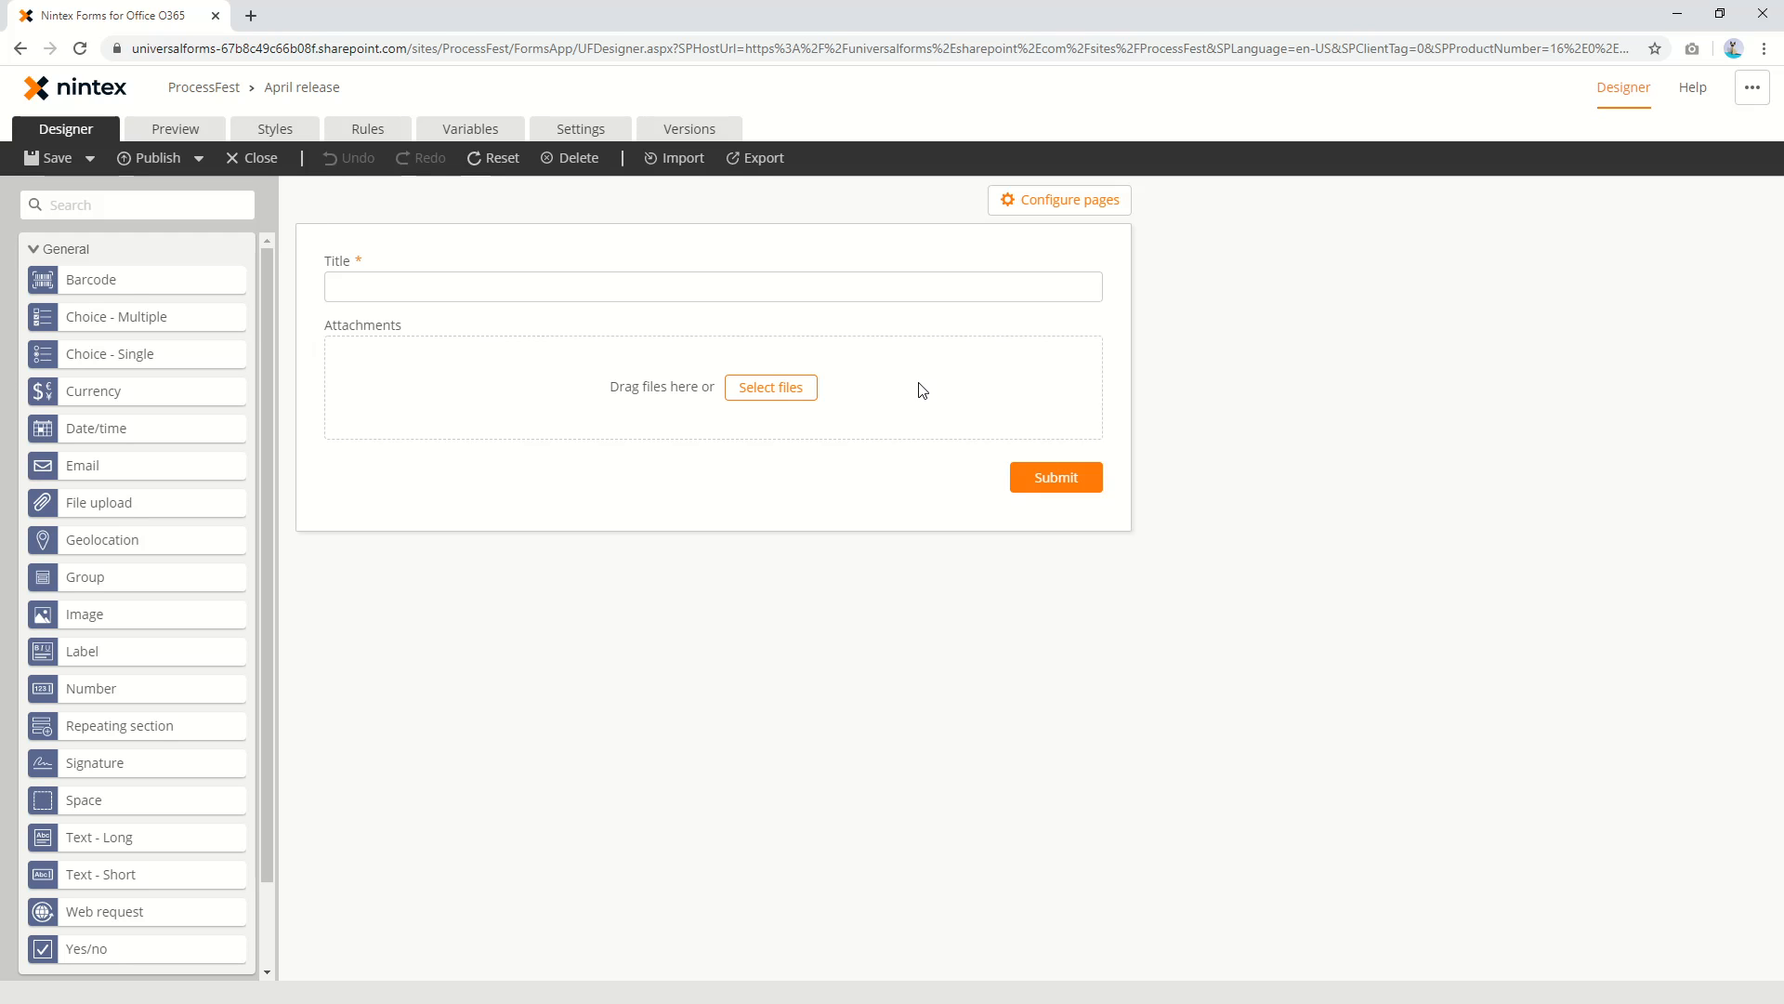
{"action": "left_click_drag", "start_coordinate": [97, 726], "coordinate": [534, 320]}
{"action": "left_click_drag", "start_coordinate": [128, 693], "coordinate": [465, 389]}
{"action": "left_click_drag", "start_coordinate": [148, 688], "coordinate": [1040, 380]}
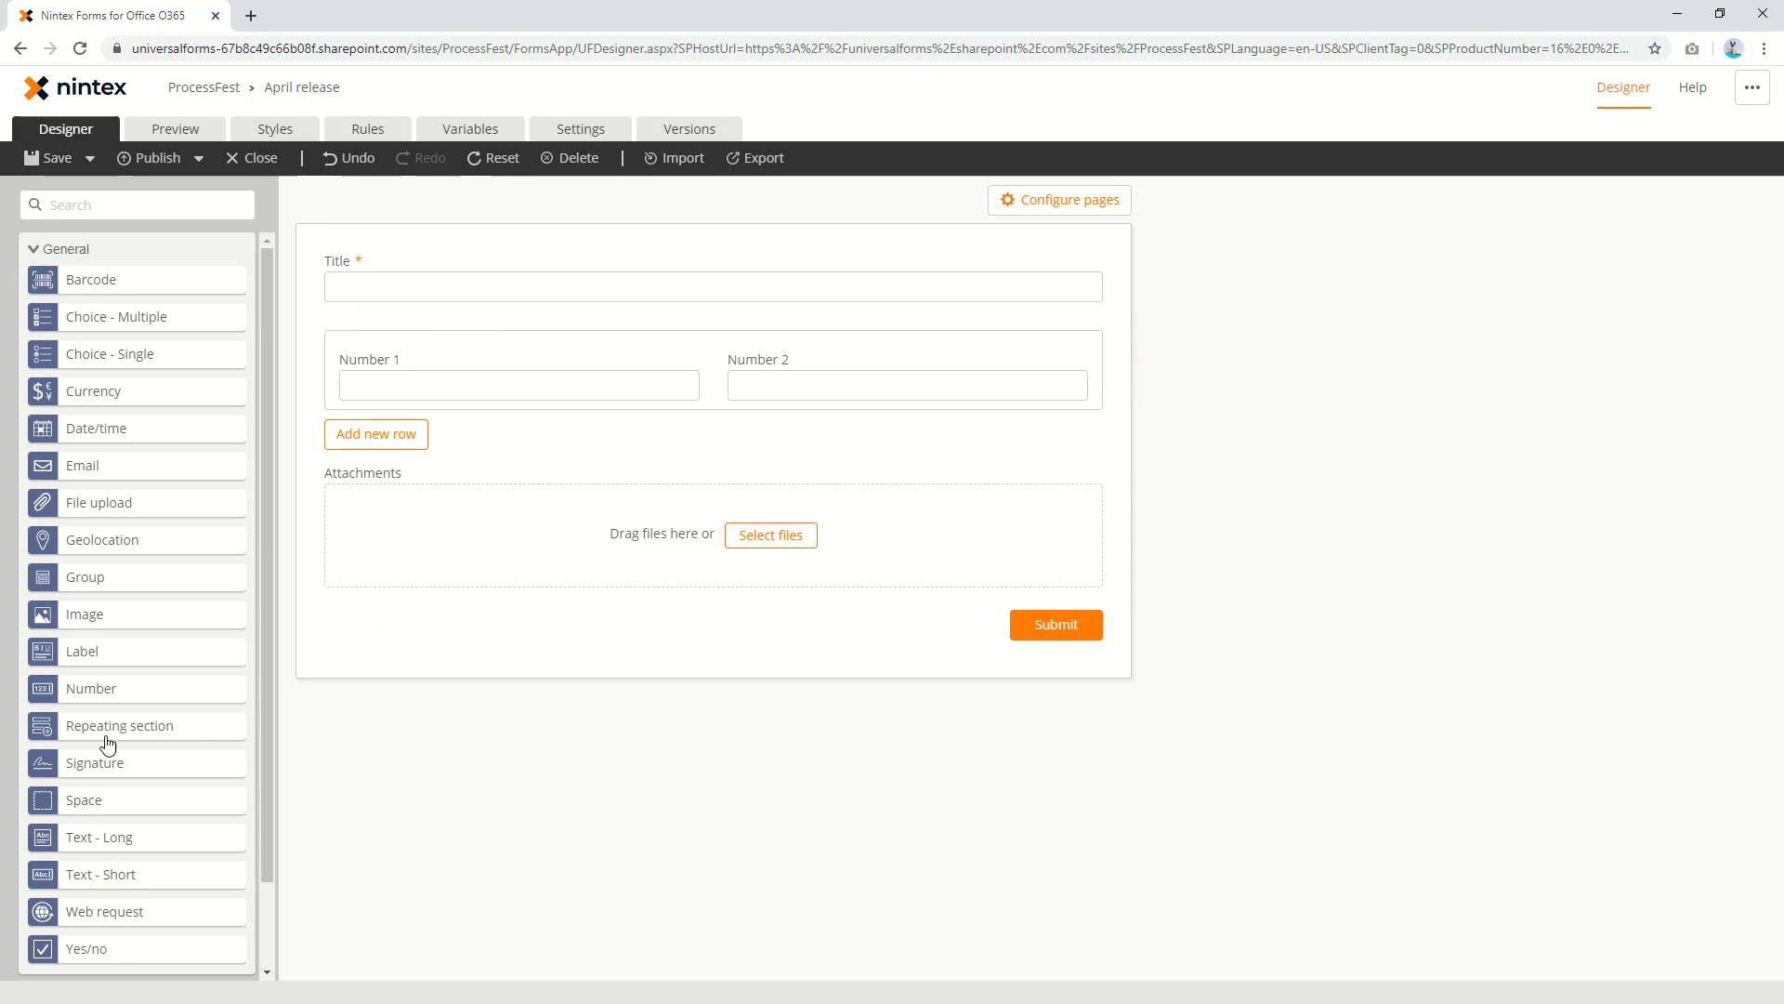
{"action": "left_click_drag", "start_coordinate": [96, 656], "coordinate": [1024, 380]}
Title the repeating section's first number control Quantity and the second one Cost
{"action": "left_click", "coordinate": [511, 382]}
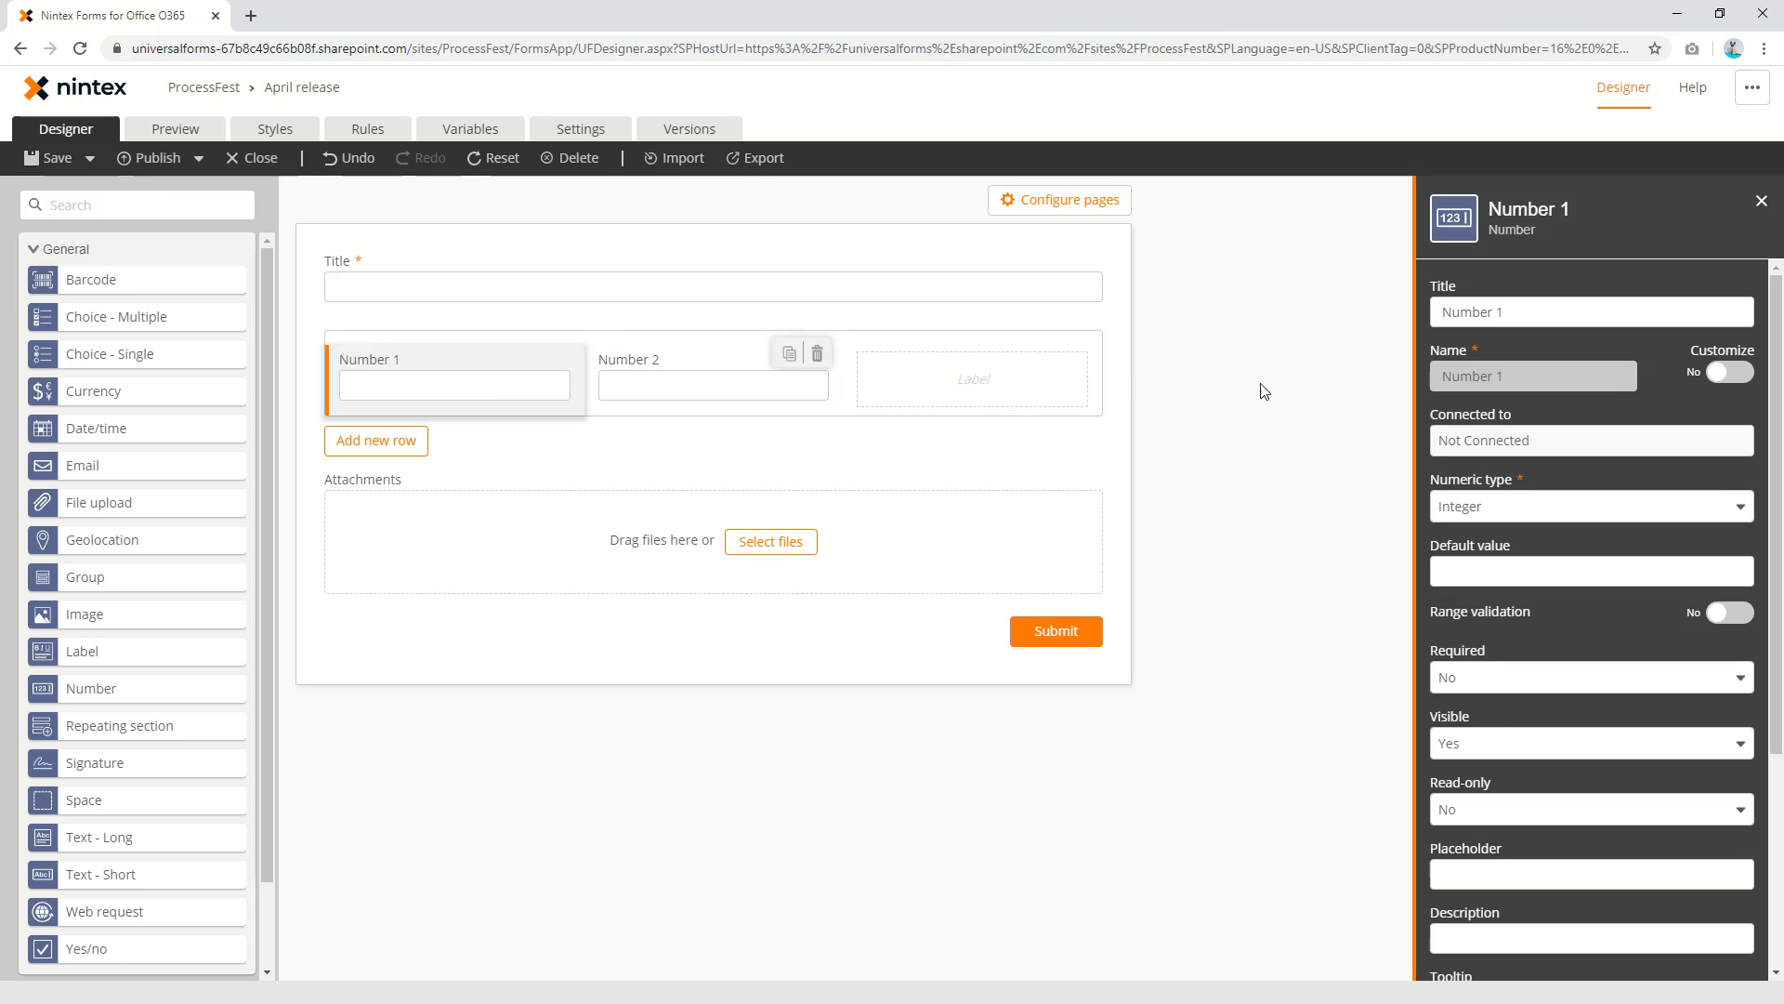
{"action": "left_click", "coordinate": [1553, 312]}
{"action": "type", "text": "Quantit"}
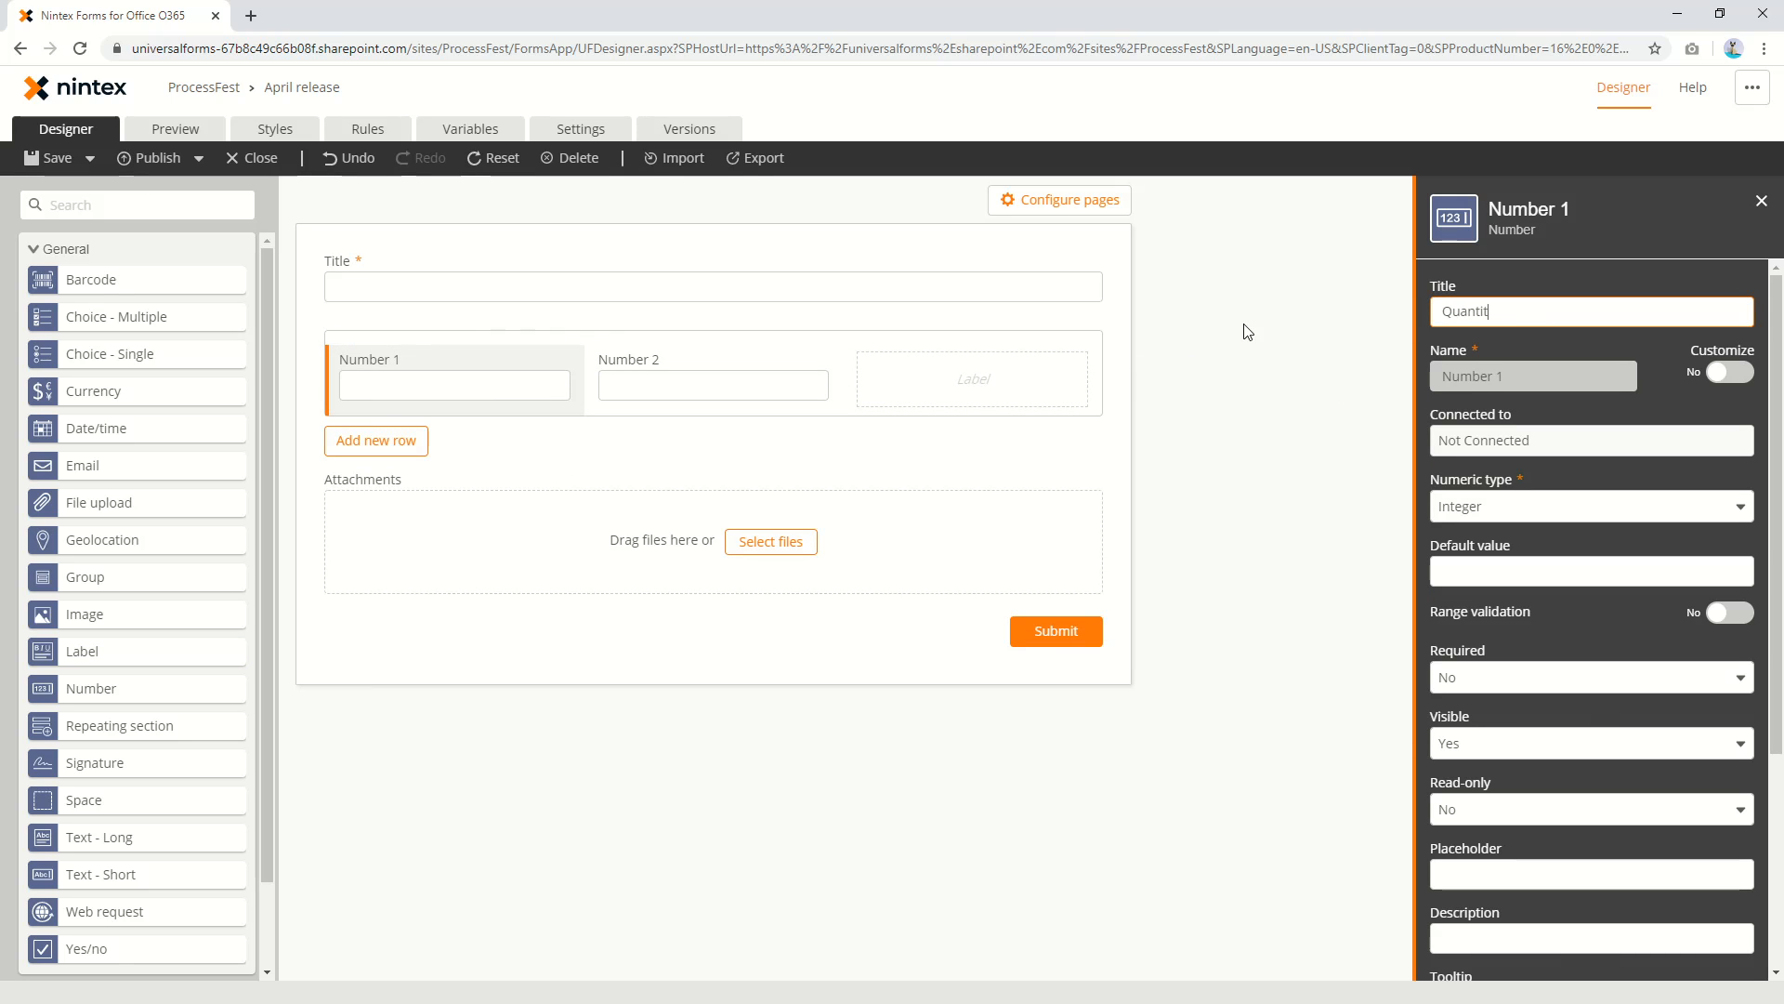
{"action": "type", "text": "y"}
{"action": "left_click", "coordinate": [807, 381]}
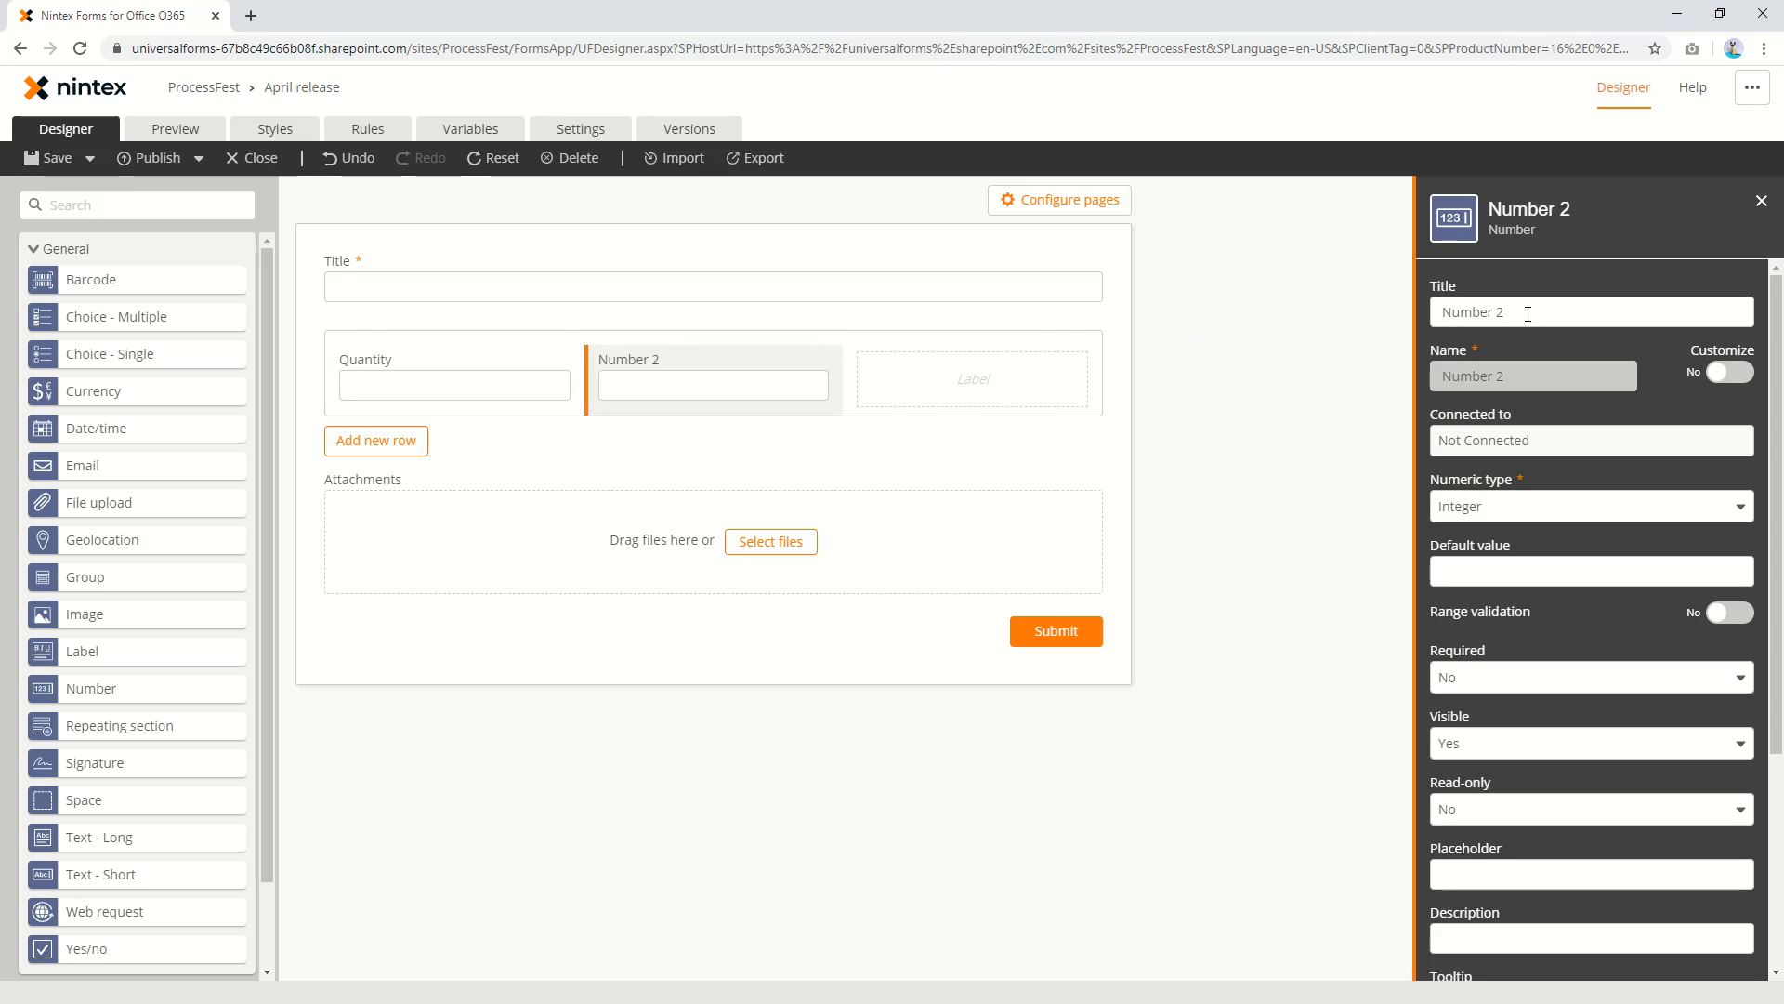
{"action": "type", "text": "Cost"}
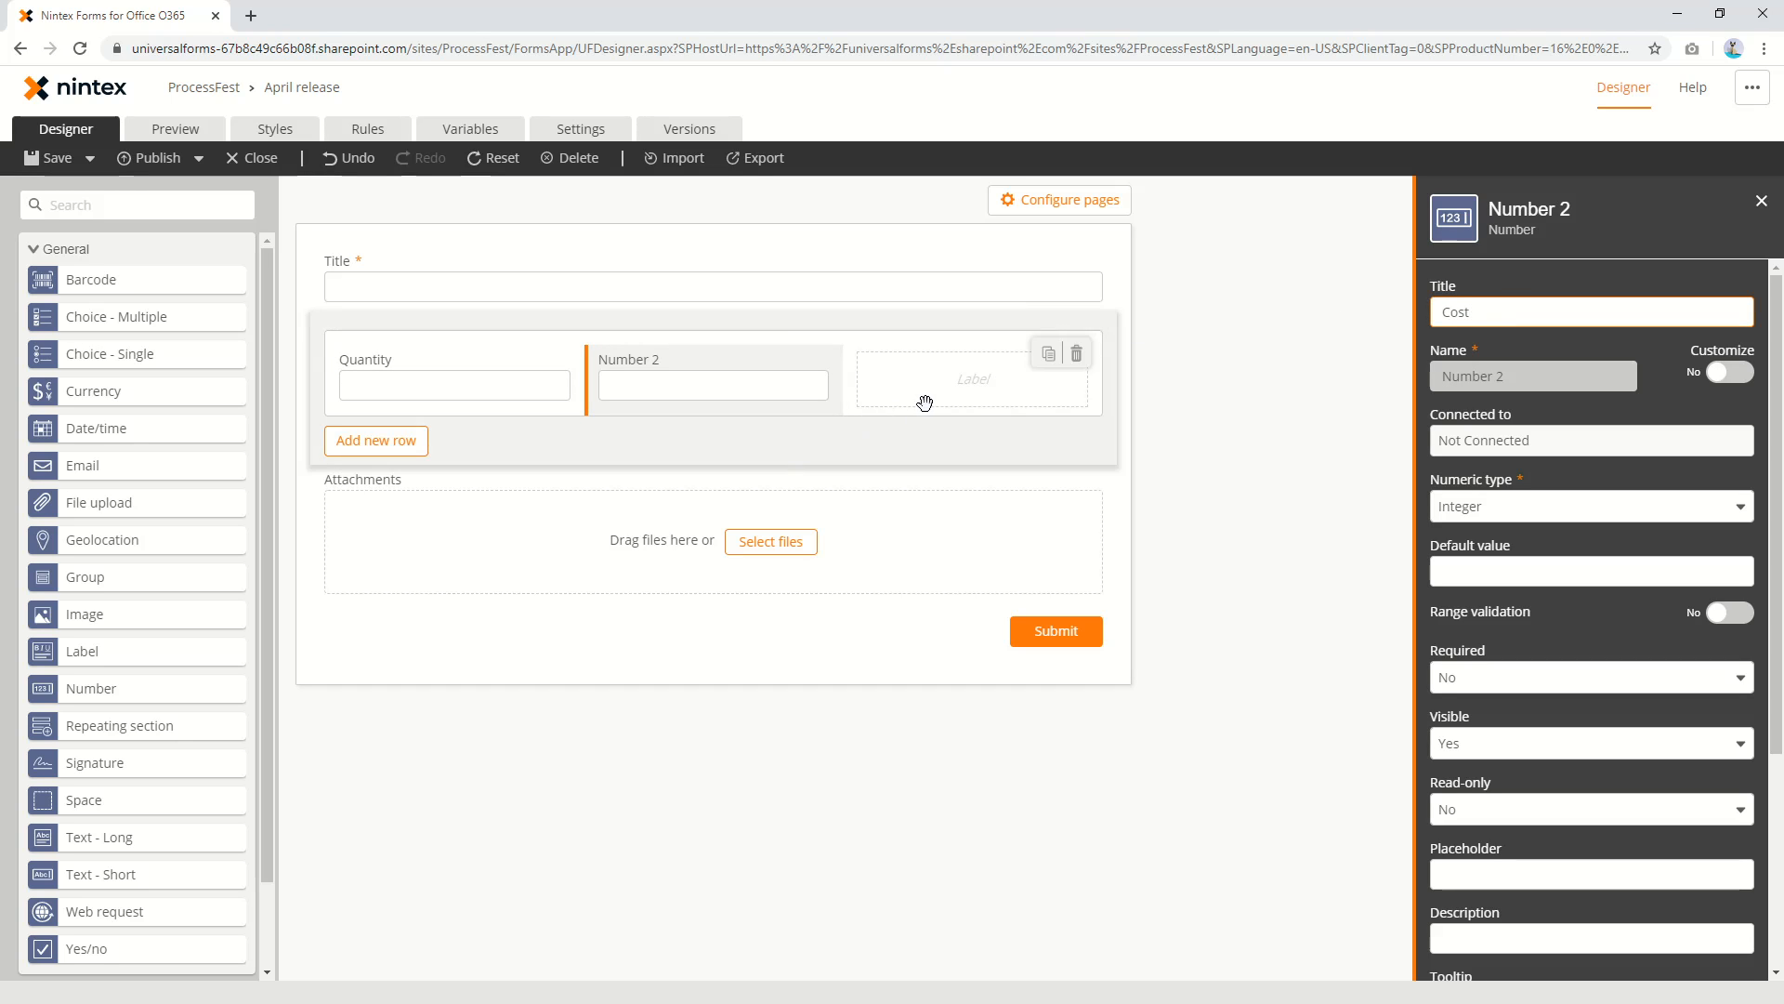
Preview the form with a quantity of 5 and a cost of 5, and return to the designer
{"action": "left_click", "coordinate": [191, 138]}
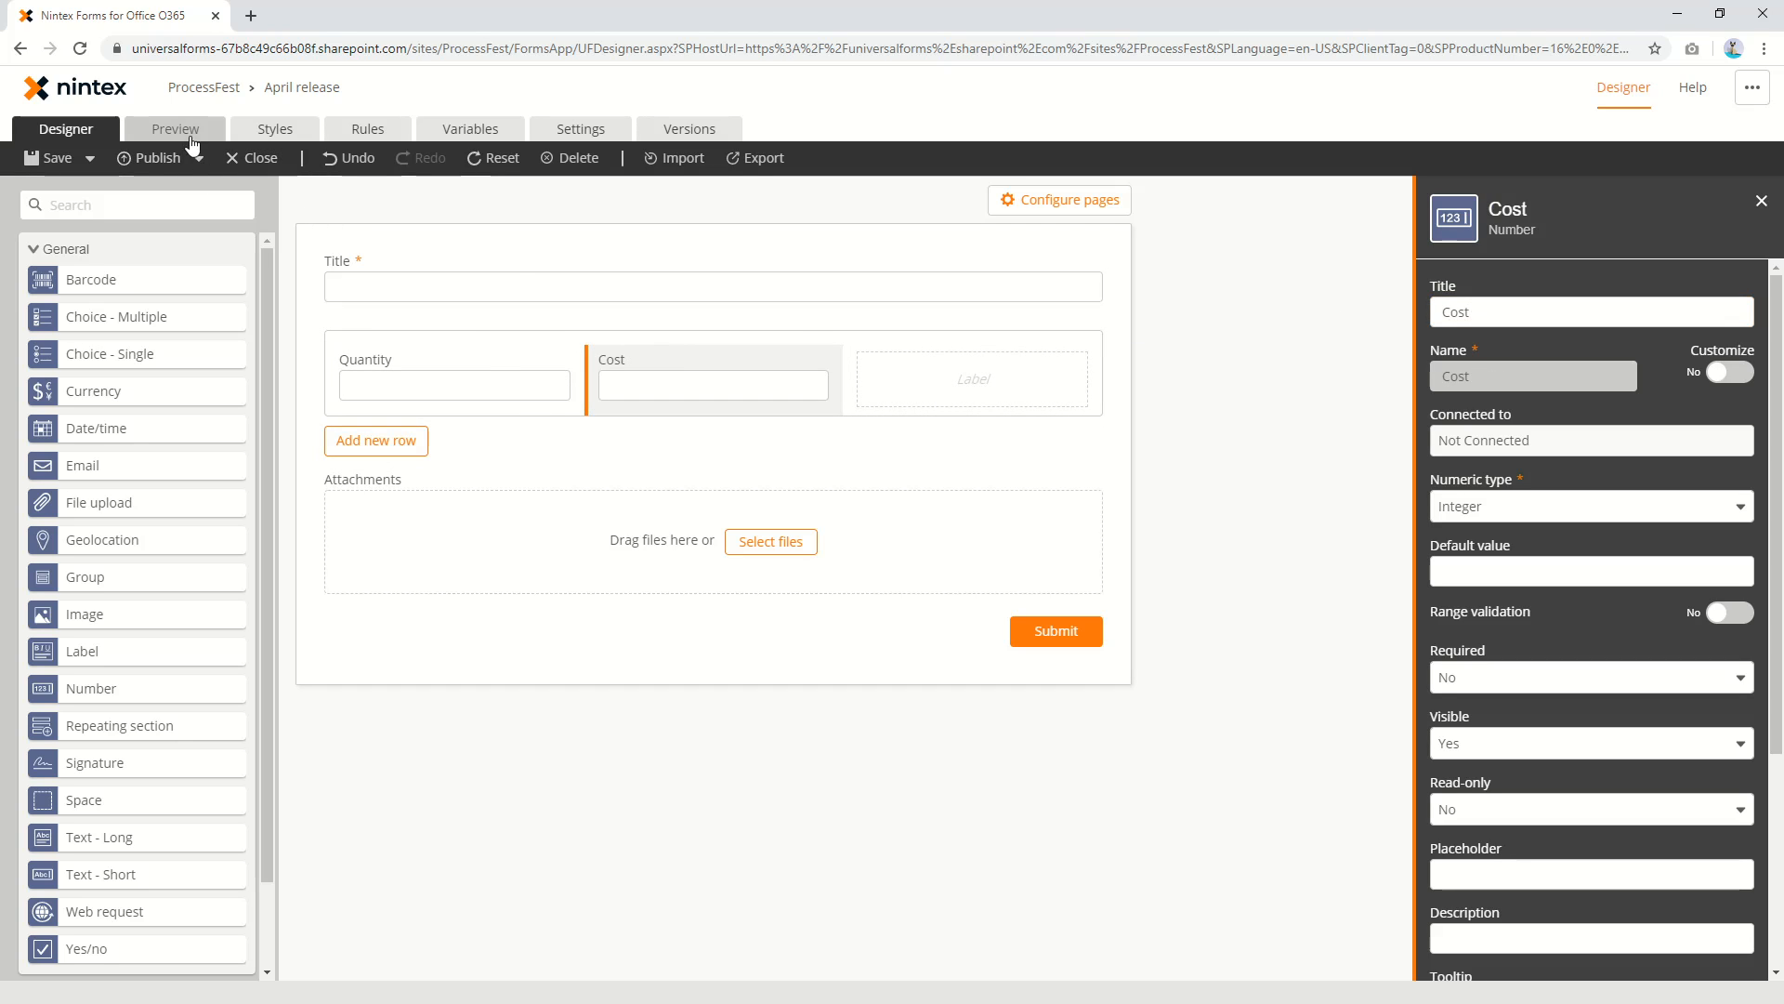
{"action": "left_click", "coordinate": [640, 370]}
{"action": "type", "text": "5"}
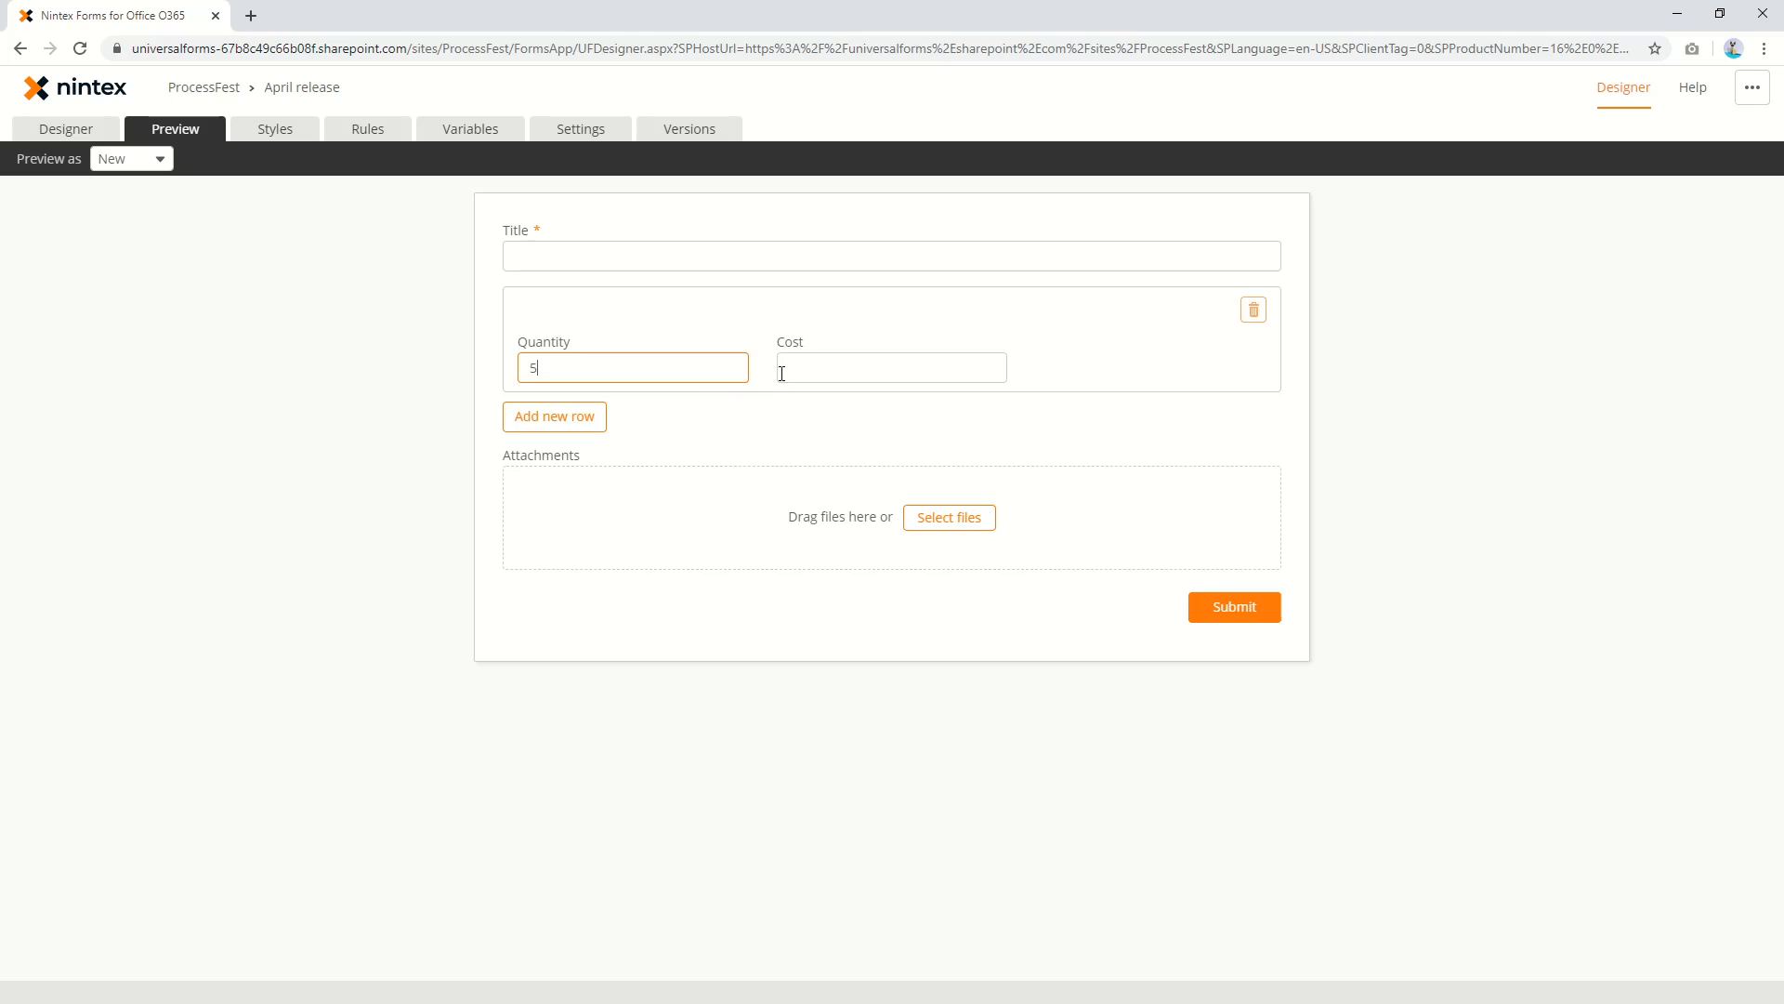
{"action": "left_click", "coordinate": [809, 366]}
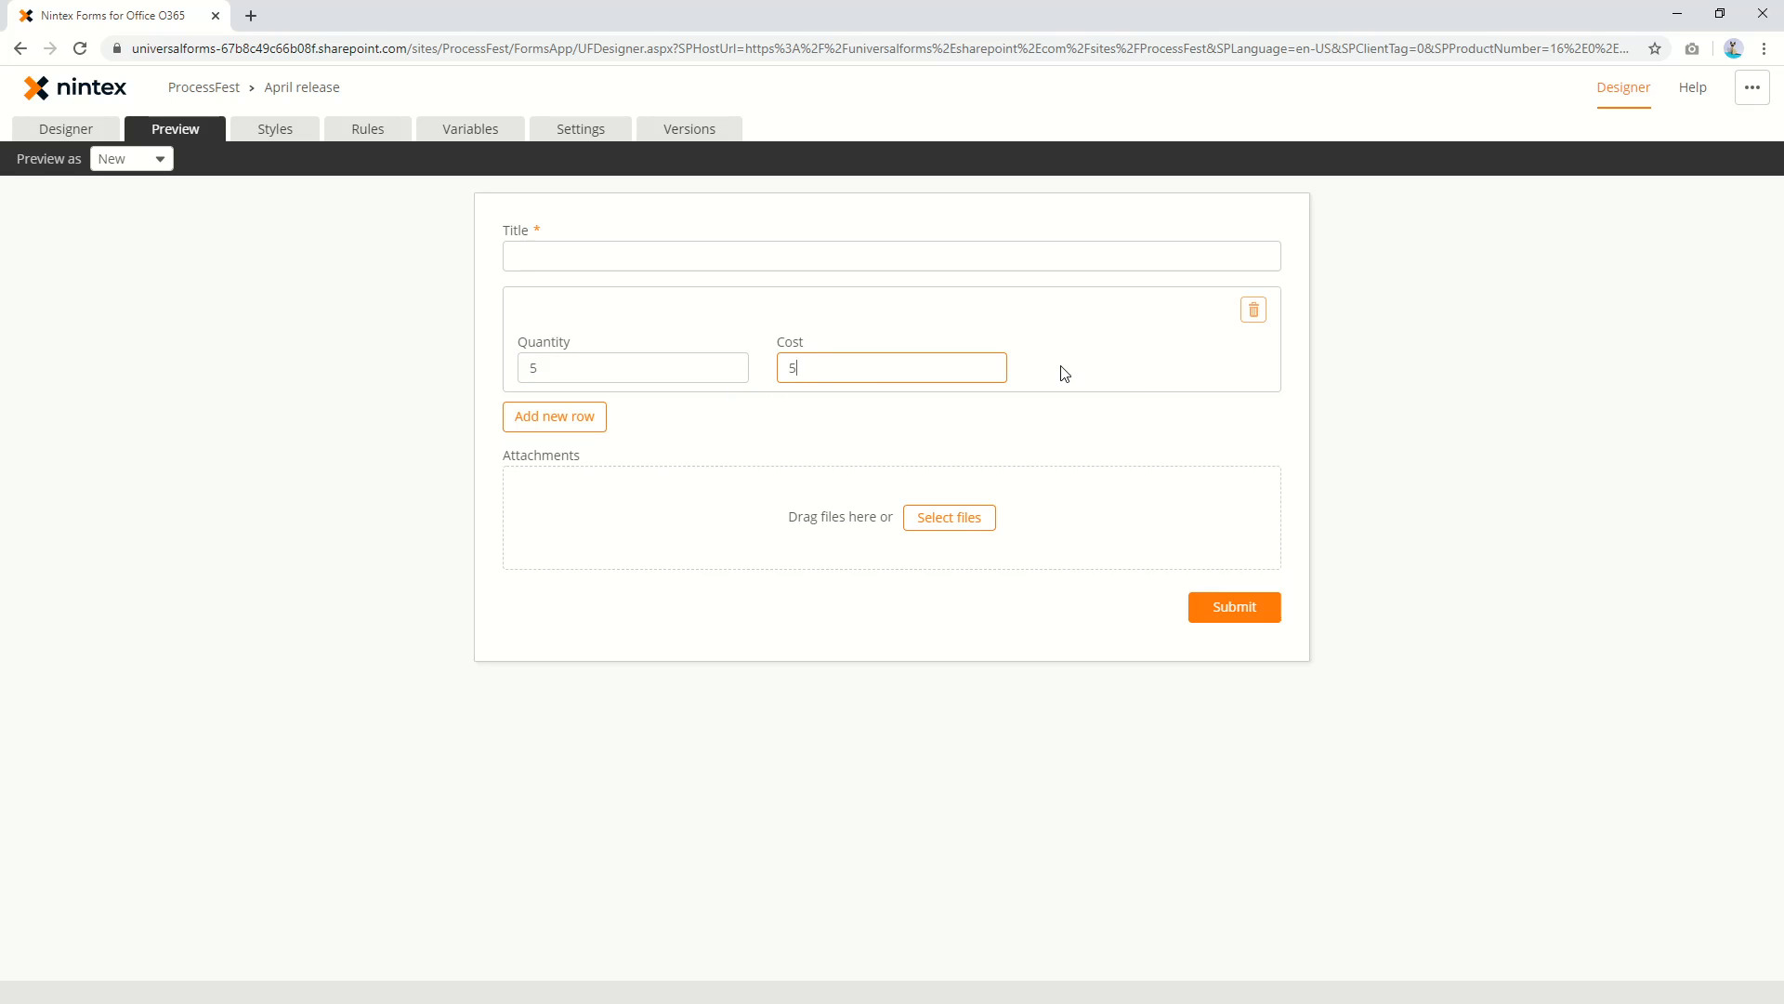
{"action": "left_click", "coordinate": [78, 140]}
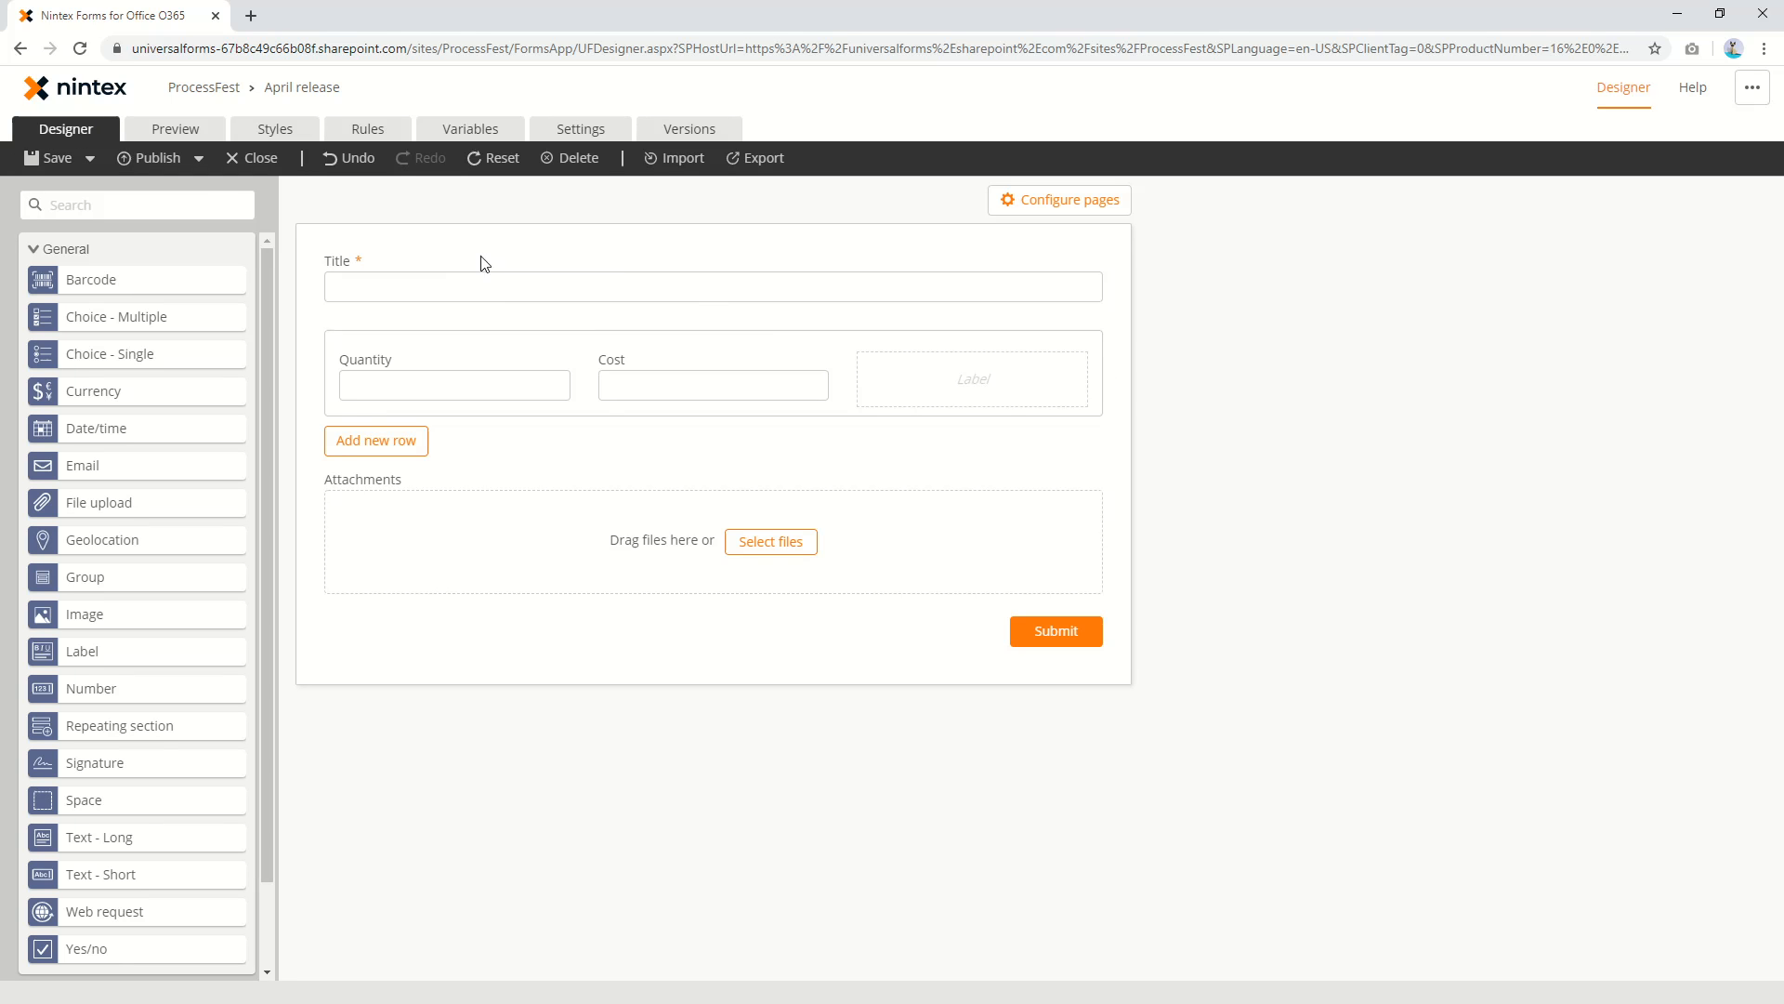
Create a variable for the label in the repeating section, with the formula Quantity * Cost
{"action": "left_click", "coordinate": [957, 379]}
{"action": "left_click", "coordinate": [1731, 350]}
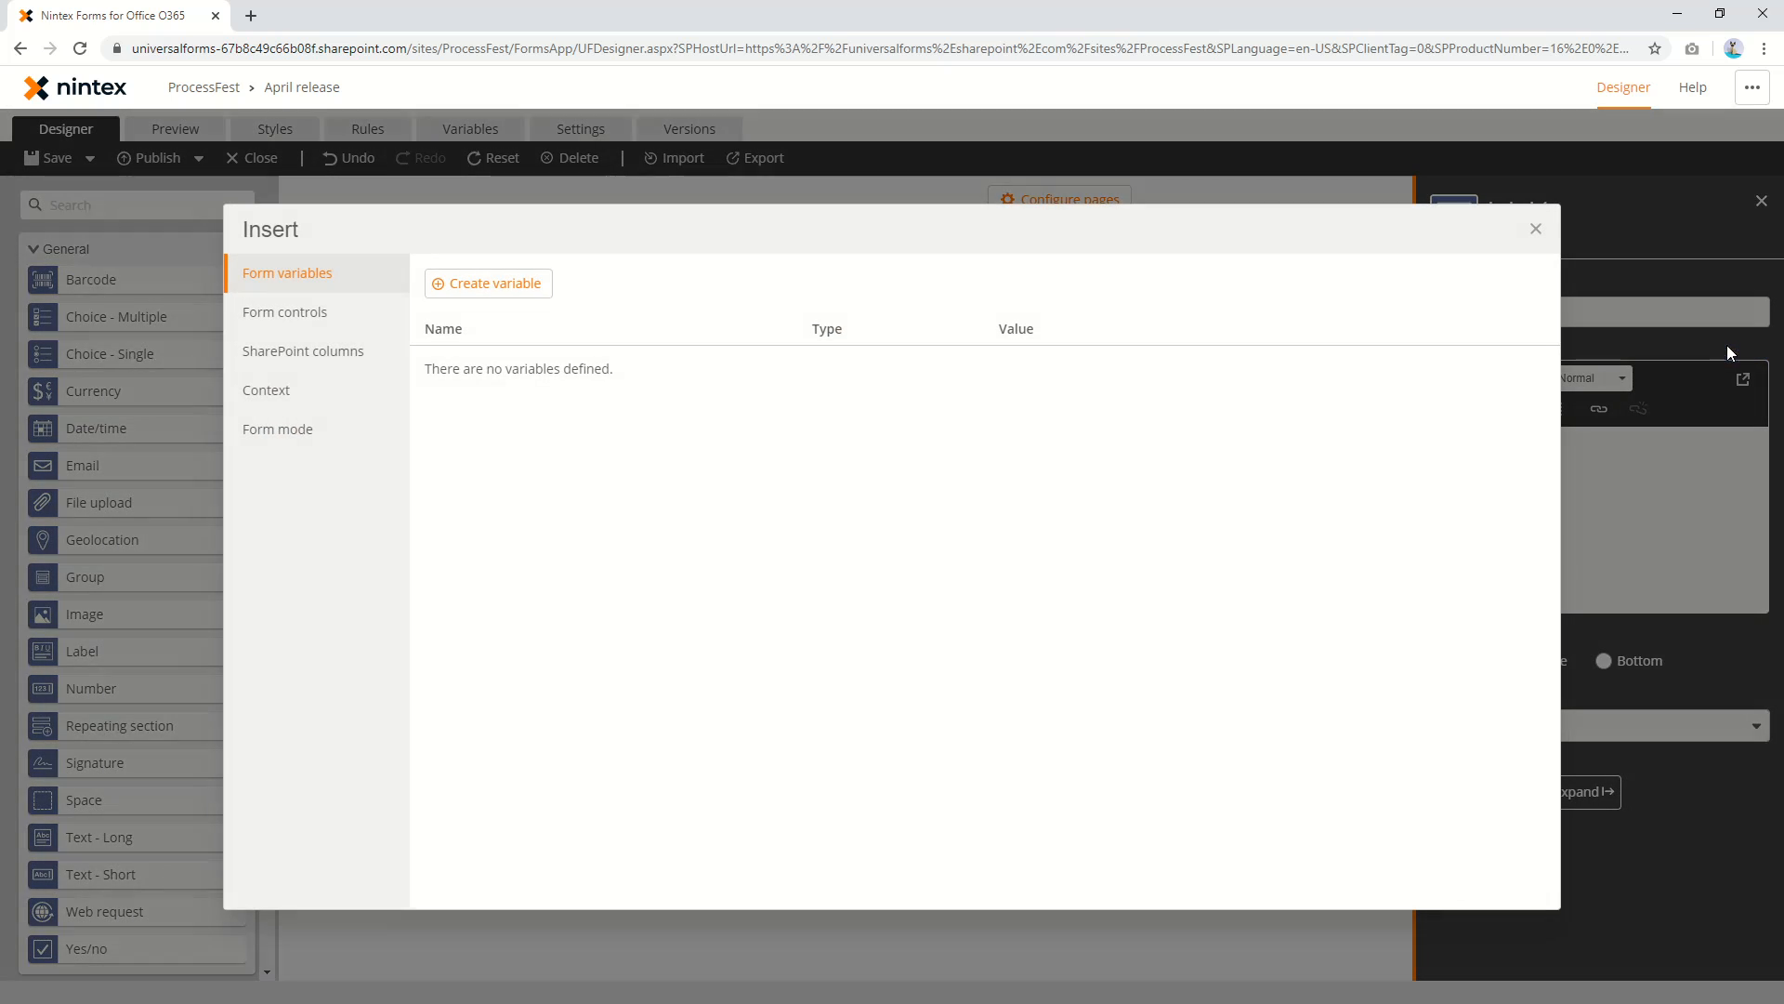
{"action": "left_click", "coordinate": [462, 295]}
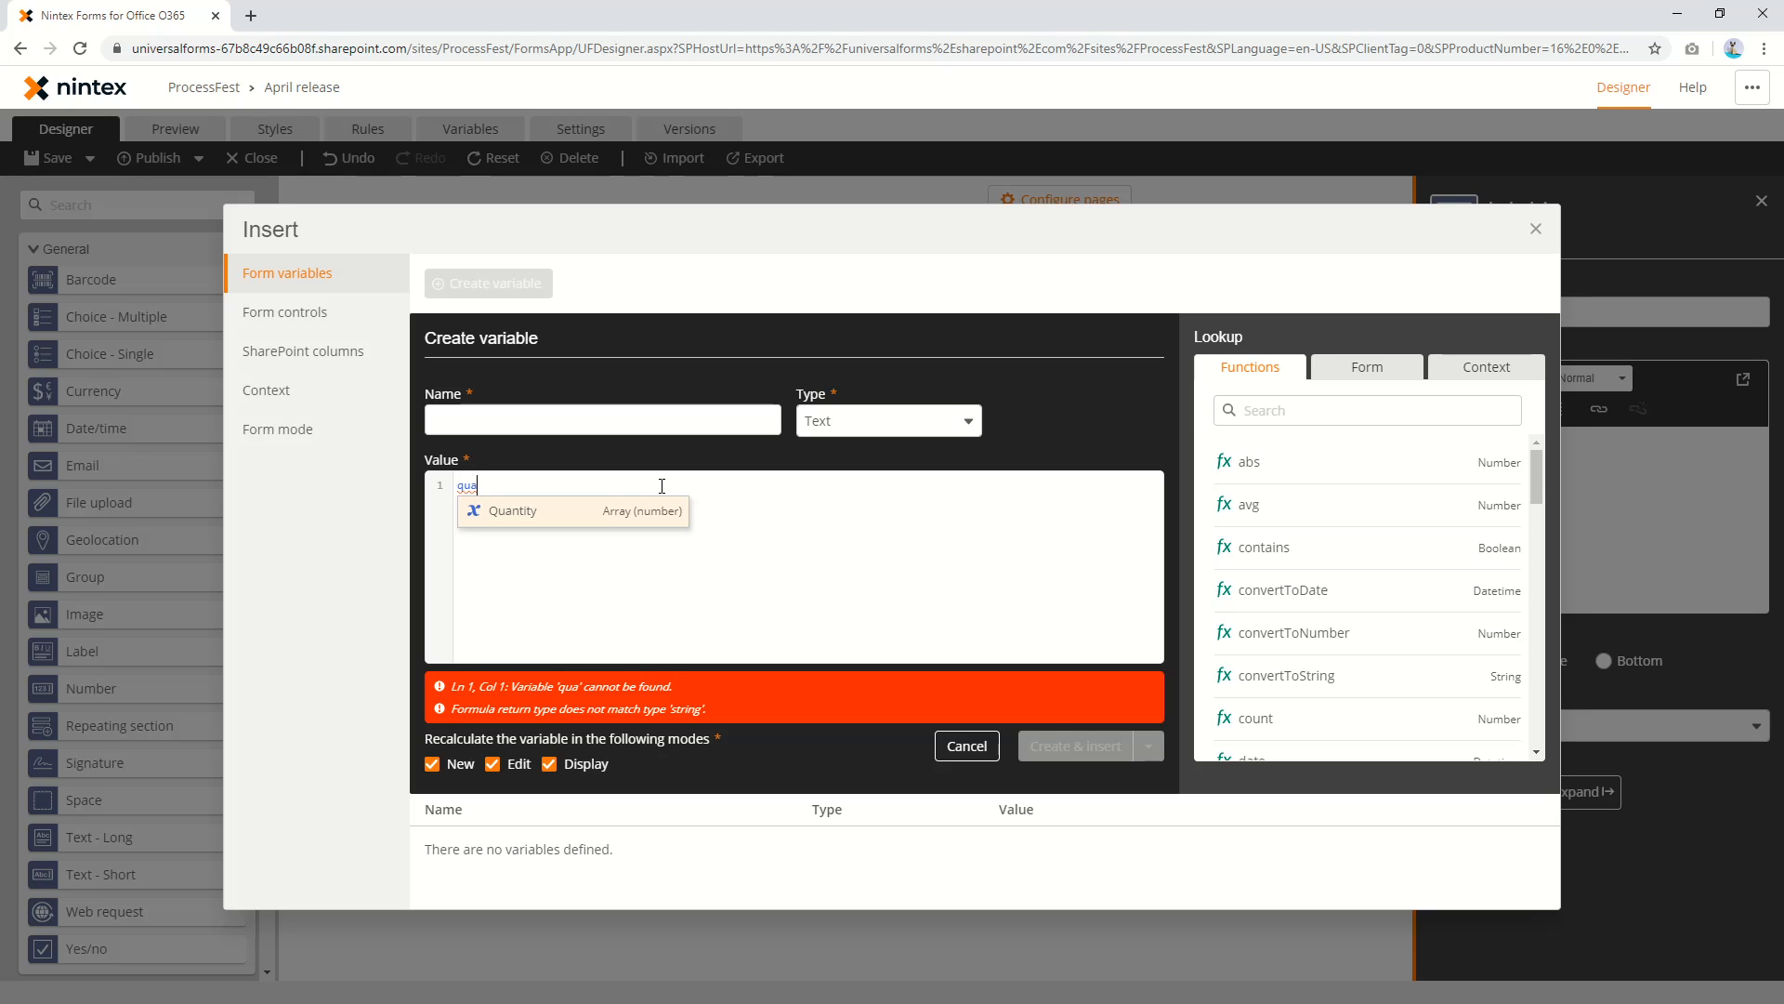
{"action": "key", "text": "Return"}
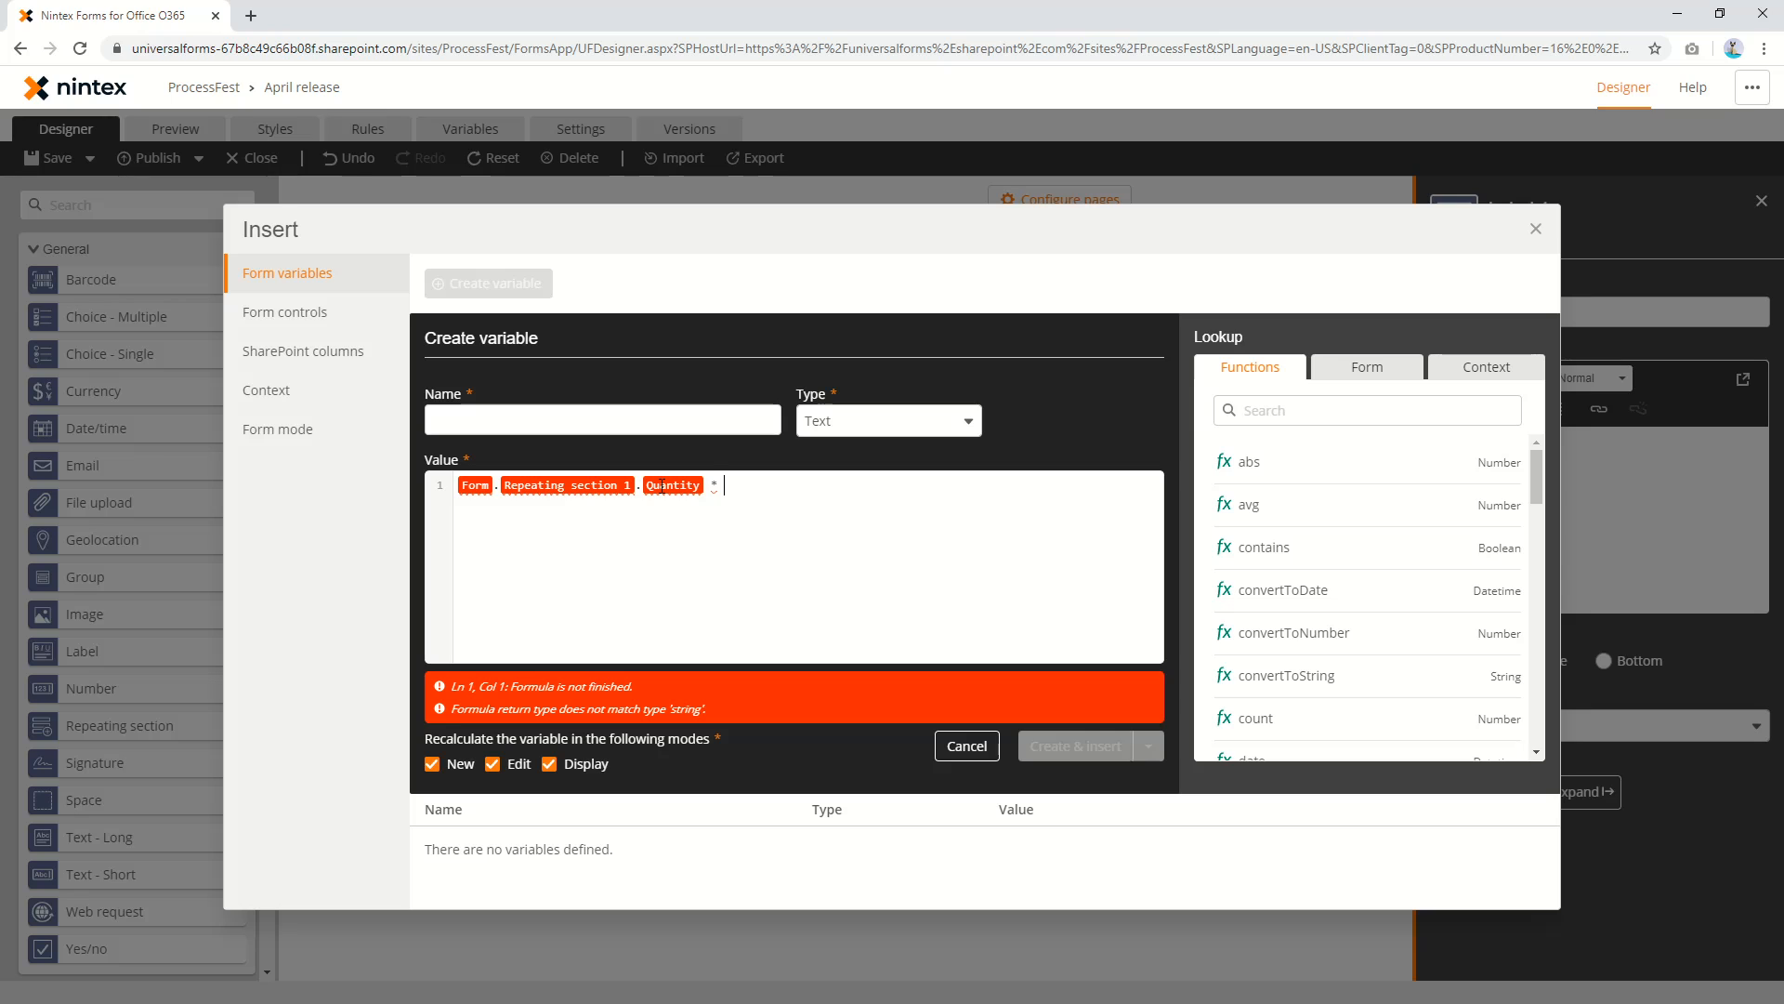
{"action": "type", "text": "cost"}
{"action": "key", "text": "Return"}
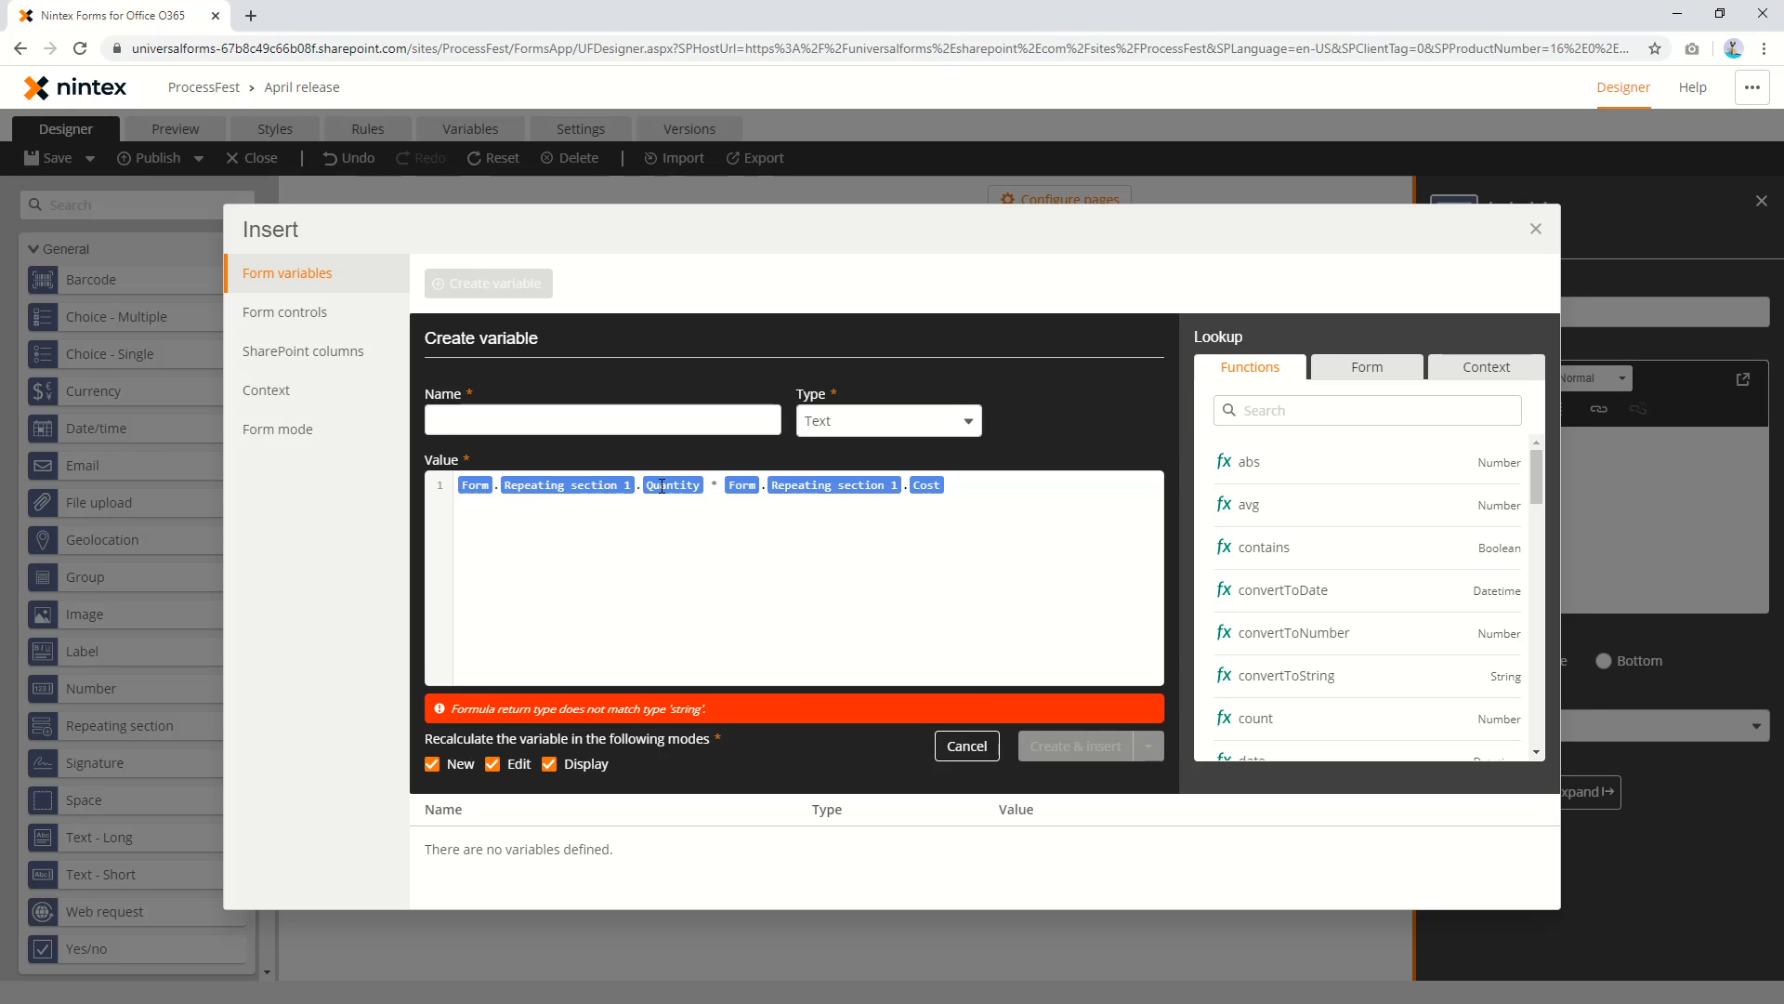
Set the new variable's type to Integer and name it Calculation
{"action": "left_click", "coordinate": [879, 420]}
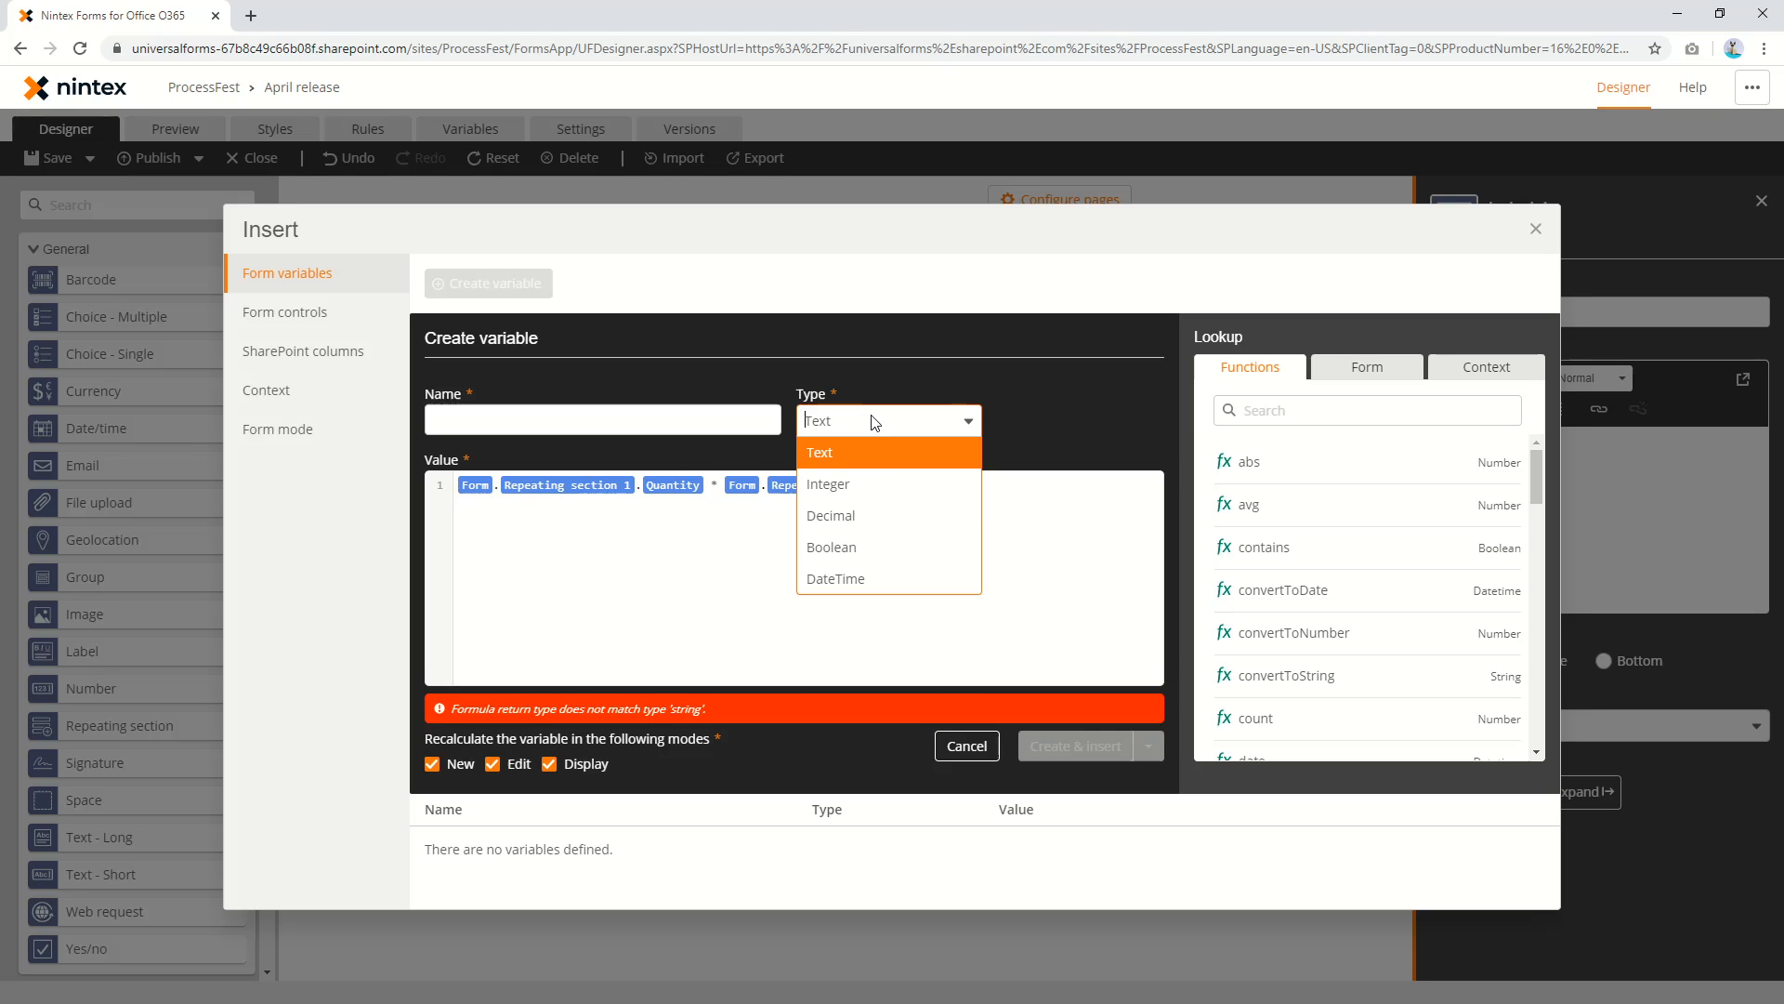
{"action": "left_click", "coordinate": [880, 488]}
{"action": "left_click", "coordinate": [687, 421]}
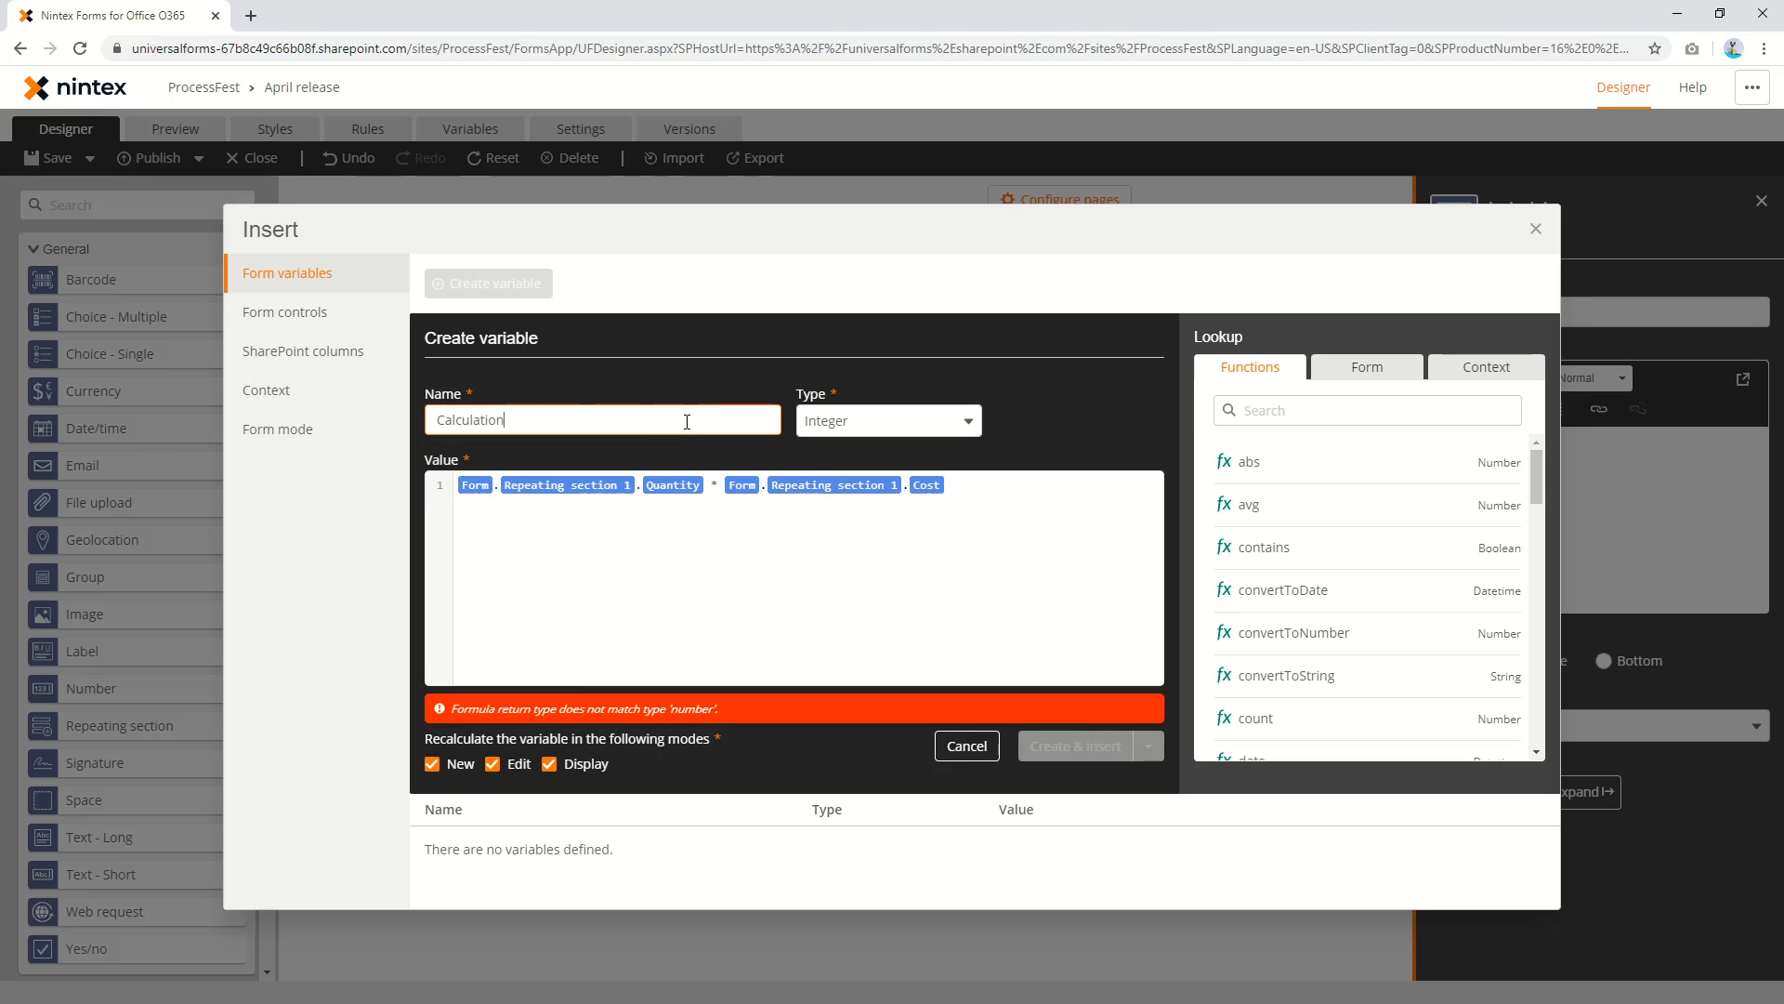
Wrap Quantity and Cost each in sum() in the formula, and create and insert the variable into the label
{"action": "left_click", "coordinate": [709, 611]}
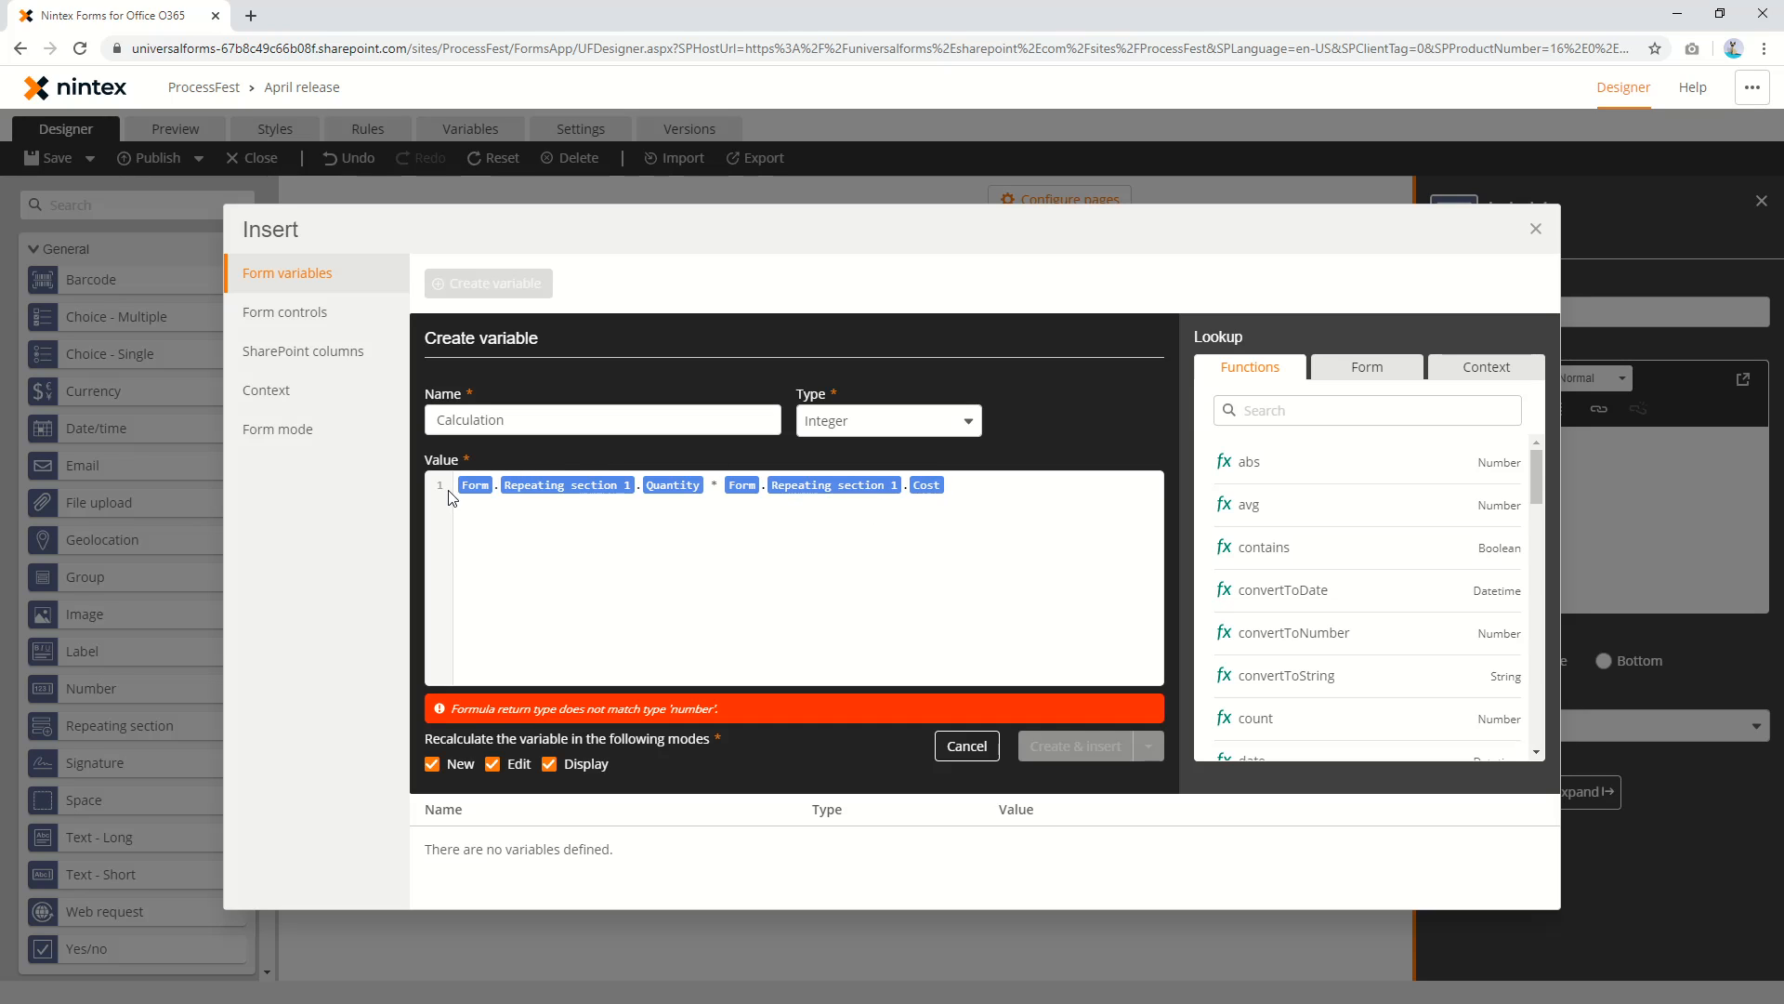
{"action": "key", "text": "Home"}
{"action": "type", "text": "sum("}
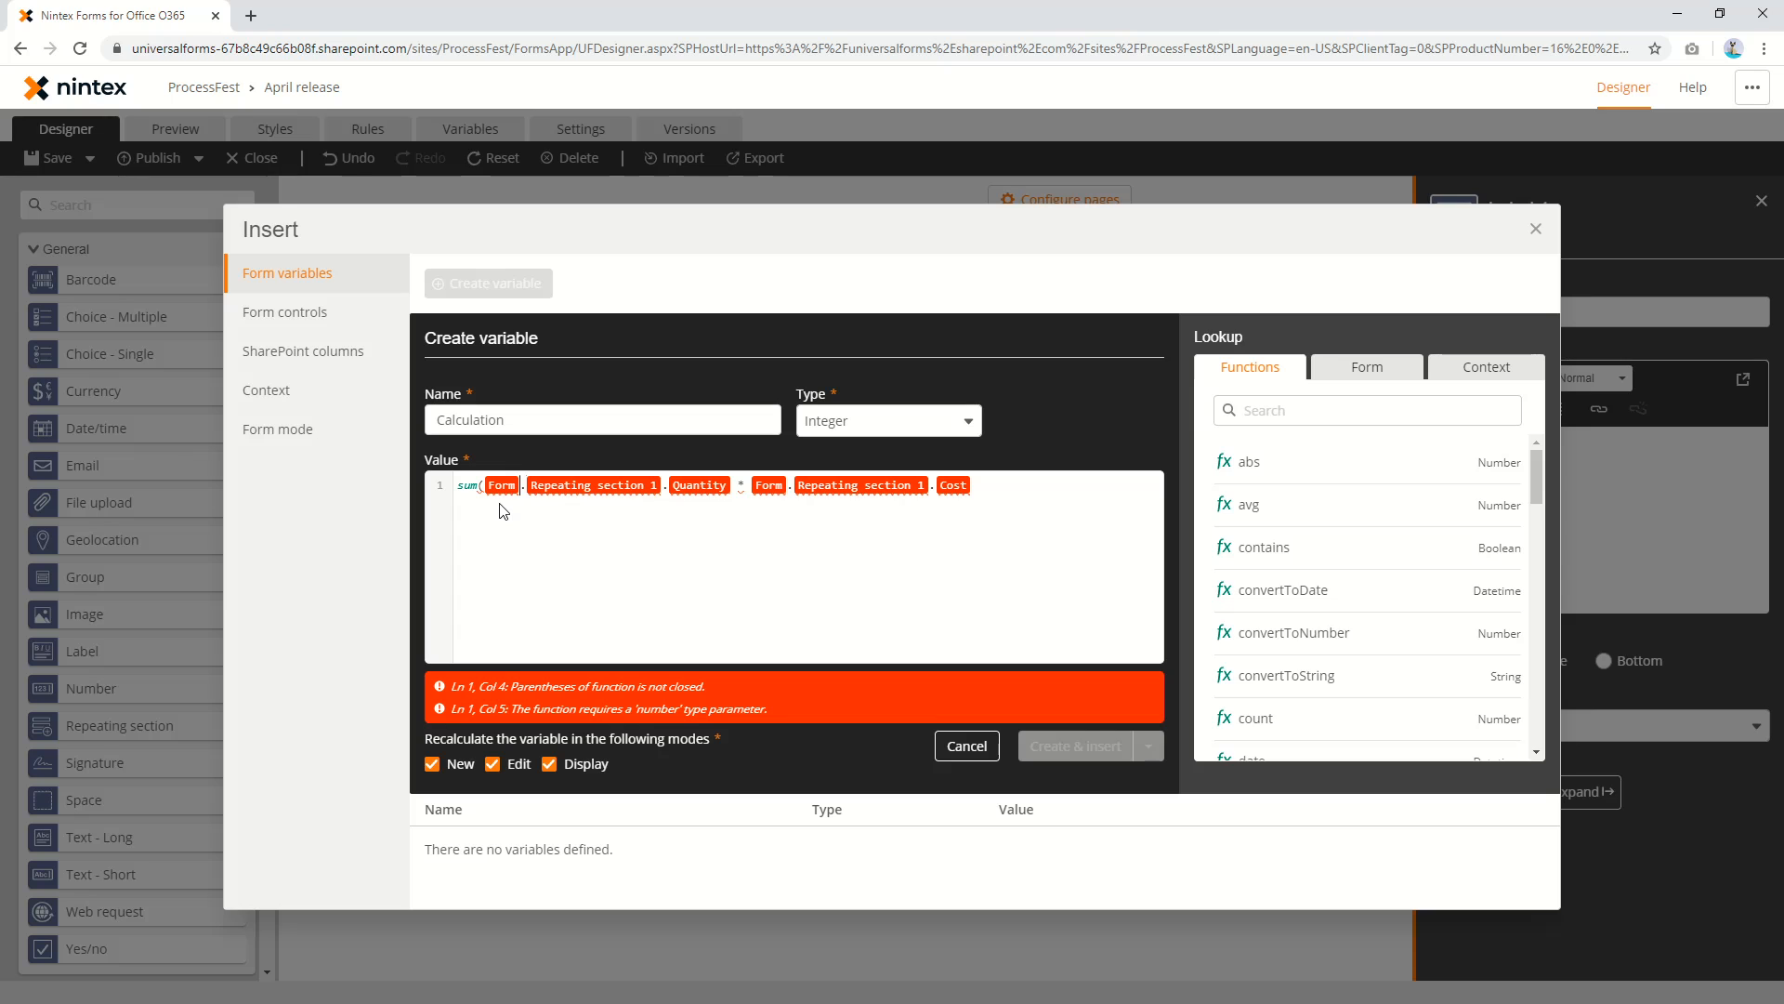
{"action": "key", "text": "Left"}
{"action": "key", "text": "Left"}
{"action": "key", "text": "Left"}
{"action": "key", "text": "Left"}
{"action": "key", "text": "Left"}
{"action": "type", "text": ") * "}
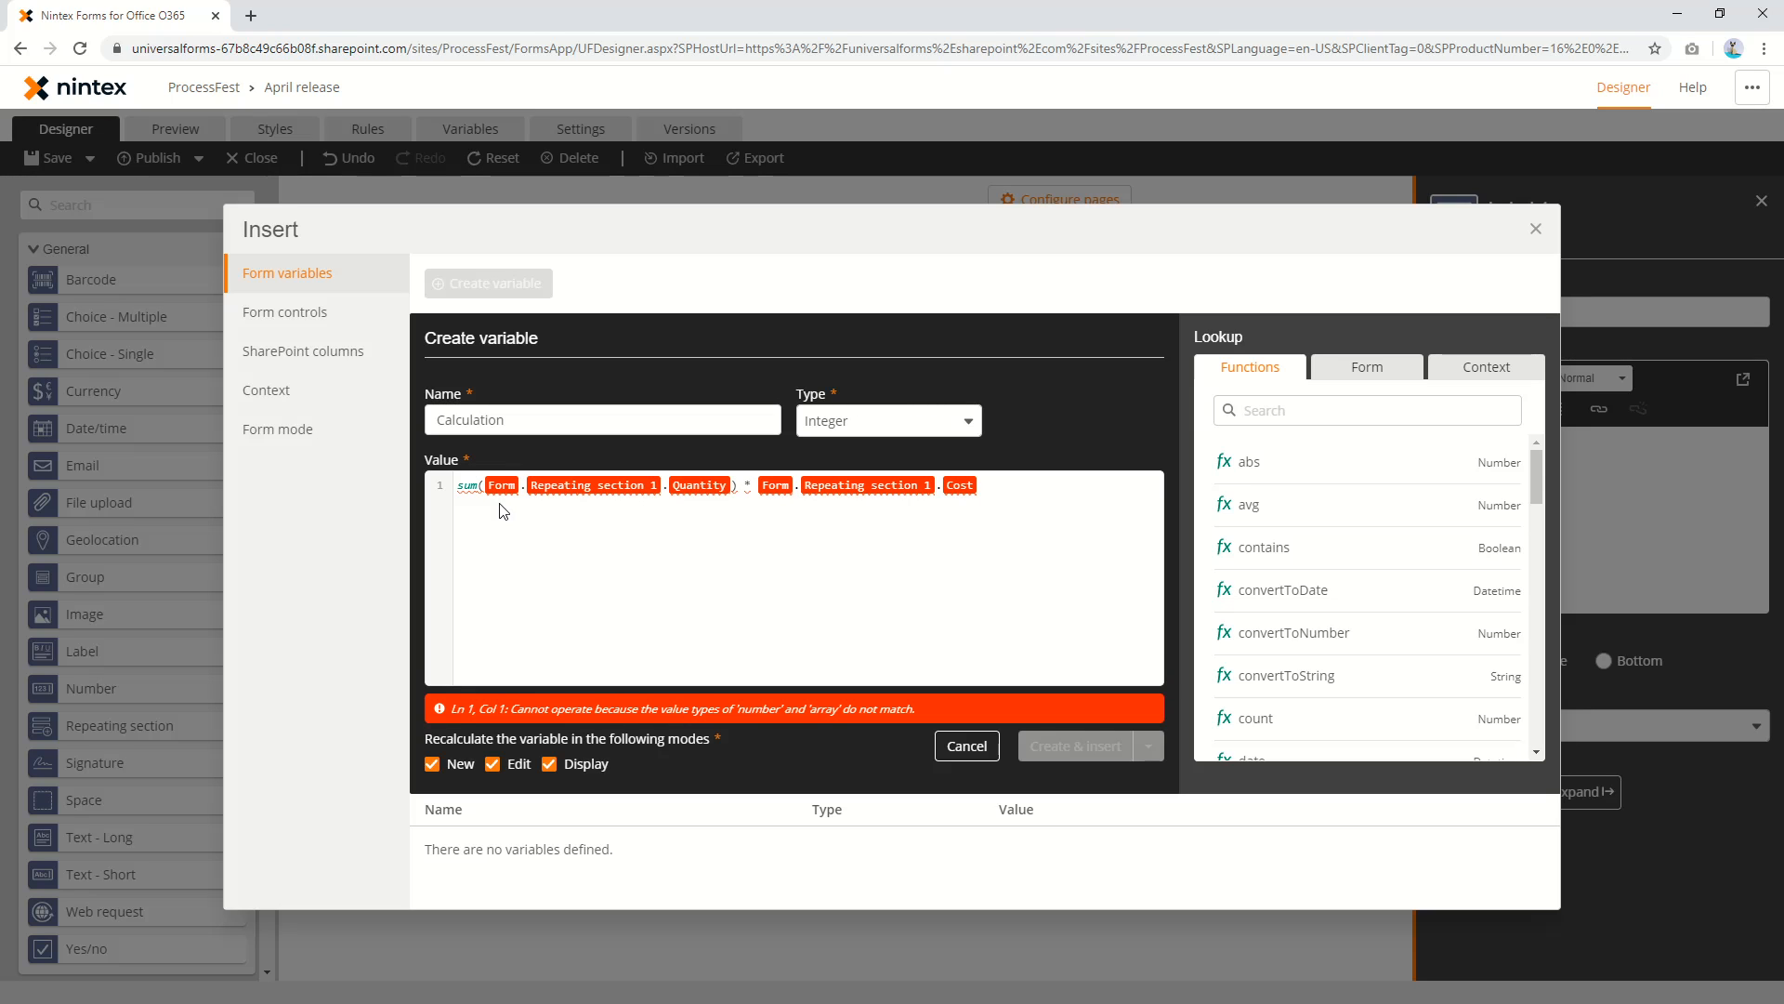
{"action": "type", "text": "sum("}
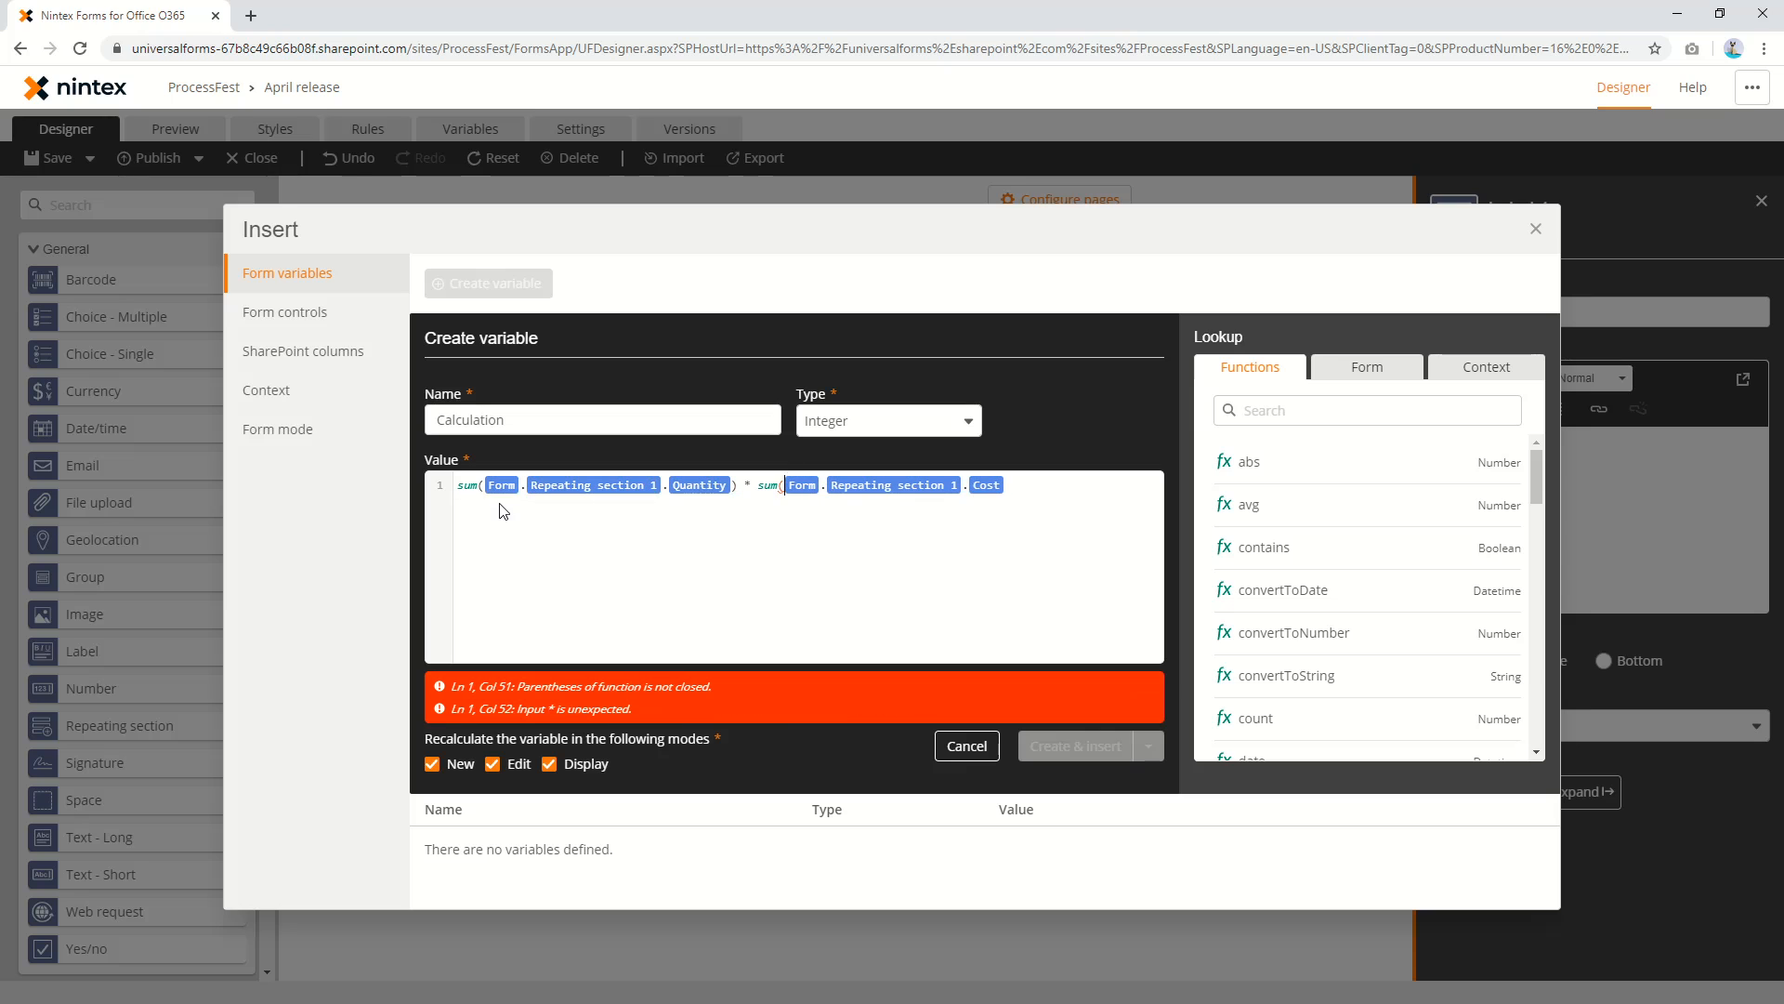
{"action": "key", "text": "End"}
{"action": "type", "text": ")"}
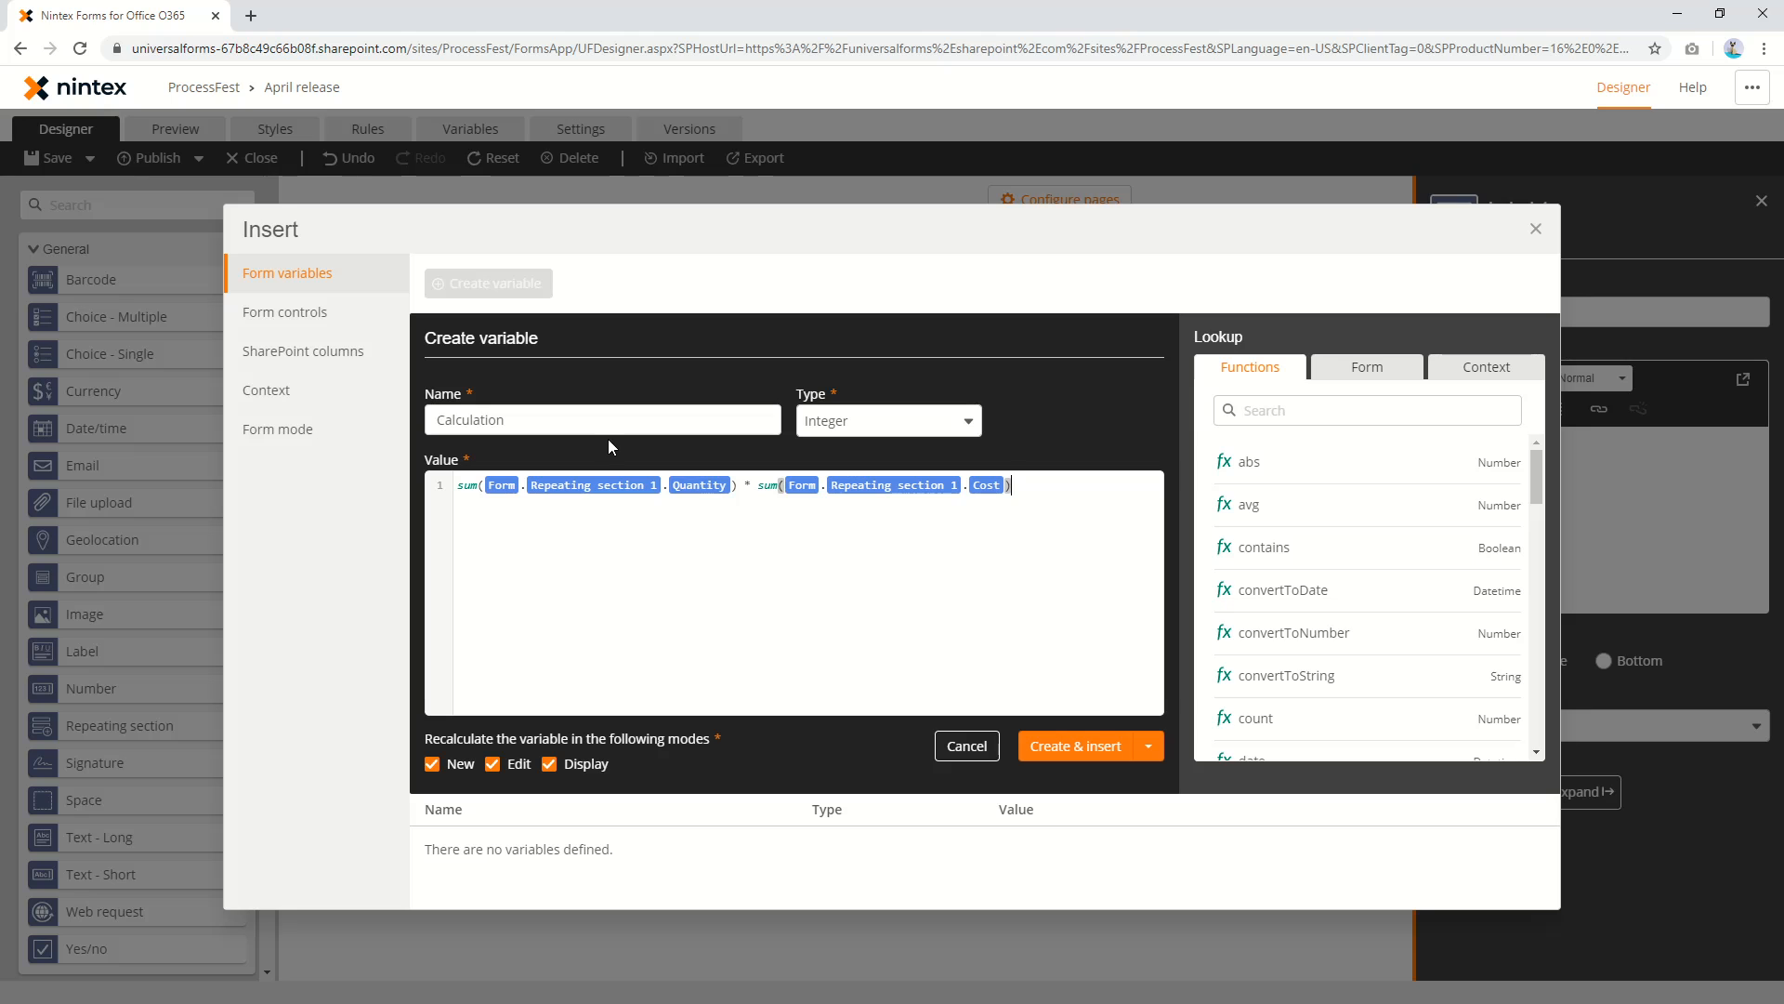
{"action": "left_click", "coordinate": [1100, 745]}
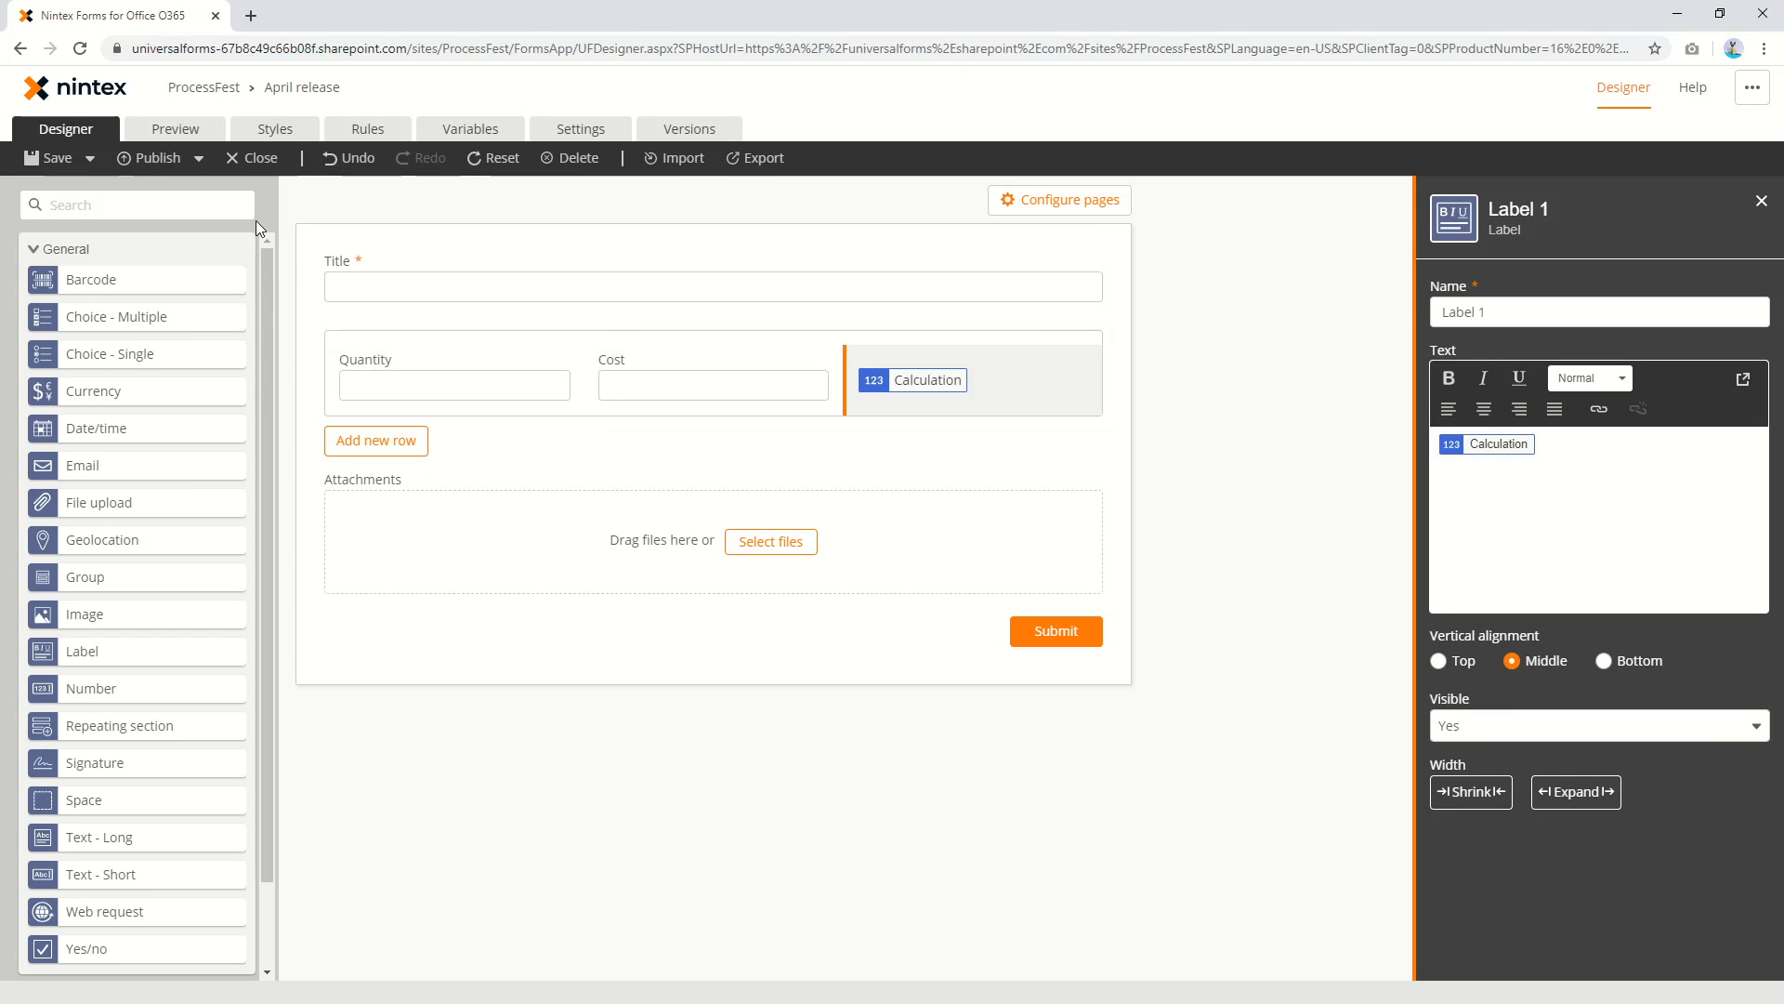
Preview the form and test the calculation with quantity 5 and cost 5 in the first row
{"action": "left_click", "coordinate": [173, 133]}
{"action": "left_click", "coordinate": [572, 365]}
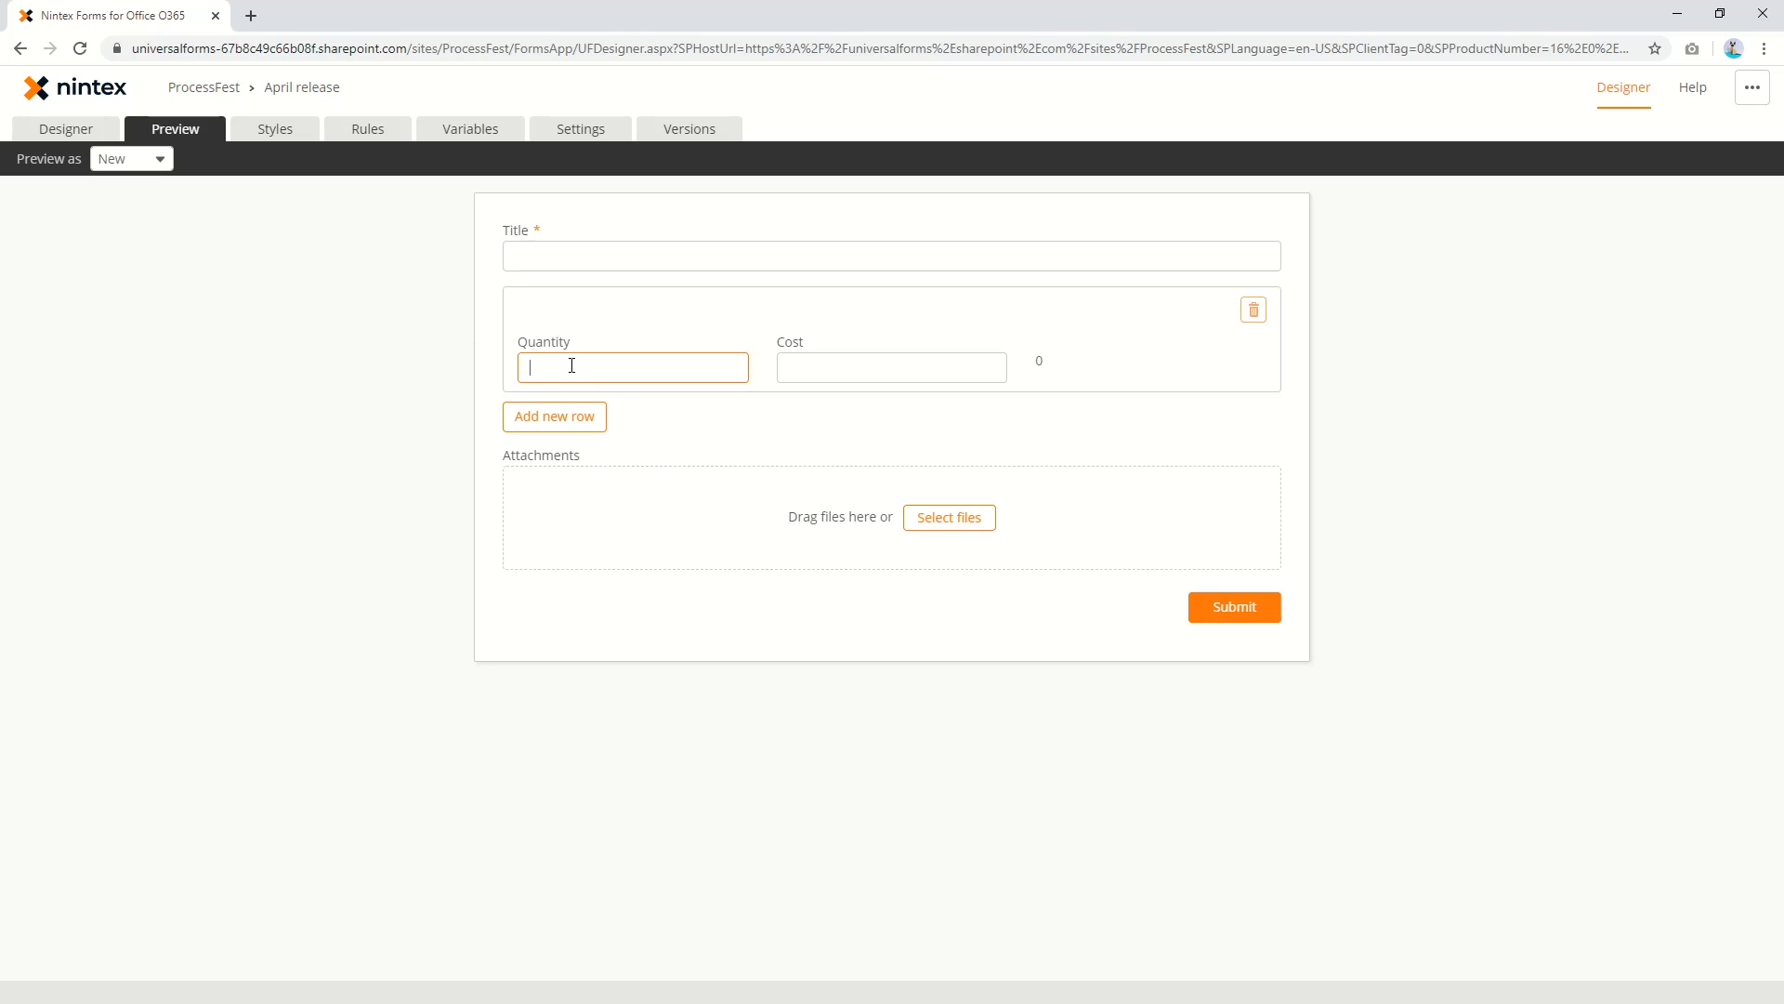
{"action": "type", "text": "5"}
{"action": "left_click", "coordinate": [874, 372]}
{"action": "type", "text": "5"}
{"action": "left_click", "coordinate": [889, 431]}
Add a second preview row with quantity 5 and cost 5, check its calculation, and return to the designer
{"action": "left_click", "coordinate": [548, 421]}
{"action": "left_click", "coordinate": [624, 479]}
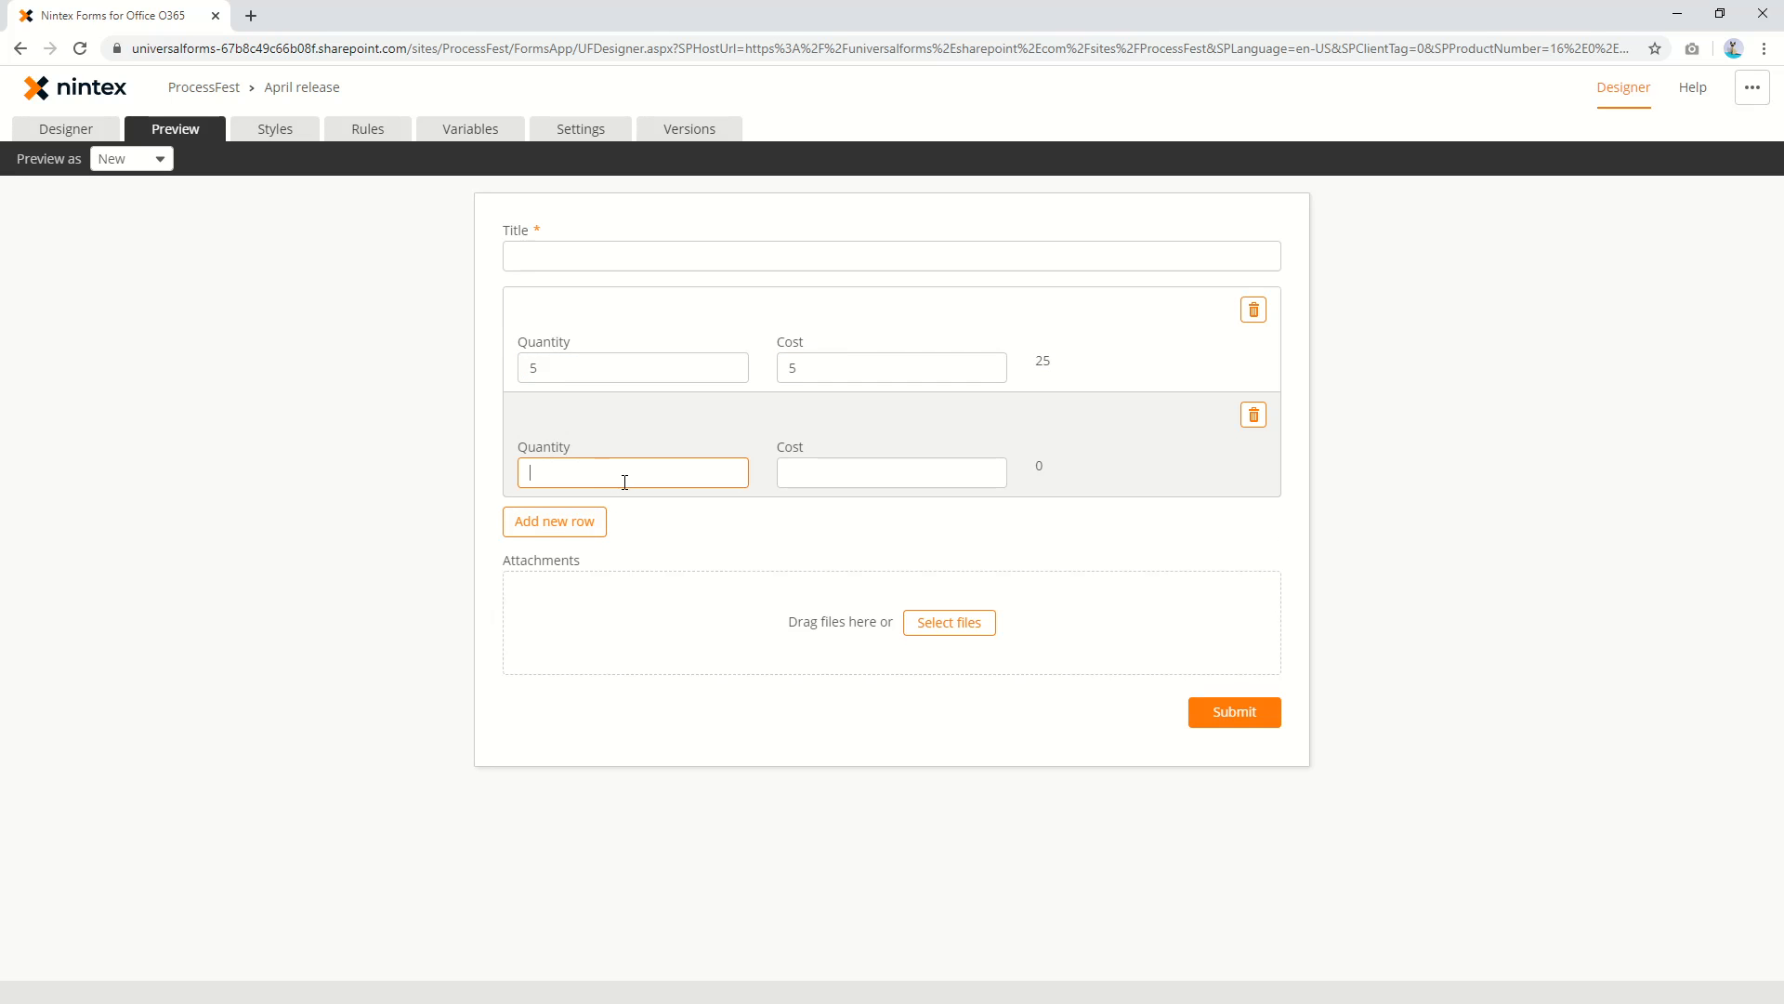
{"action": "type", "text": "5"}
{"action": "left_click", "coordinate": [864, 468]}
{"action": "type", "text": "5"}
{"action": "left_click", "coordinate": [855, 548]}
{"action": "double_click", "coordinate": [1042, 465]}
{"action": "left_click", "coordinate": [84, 132]}
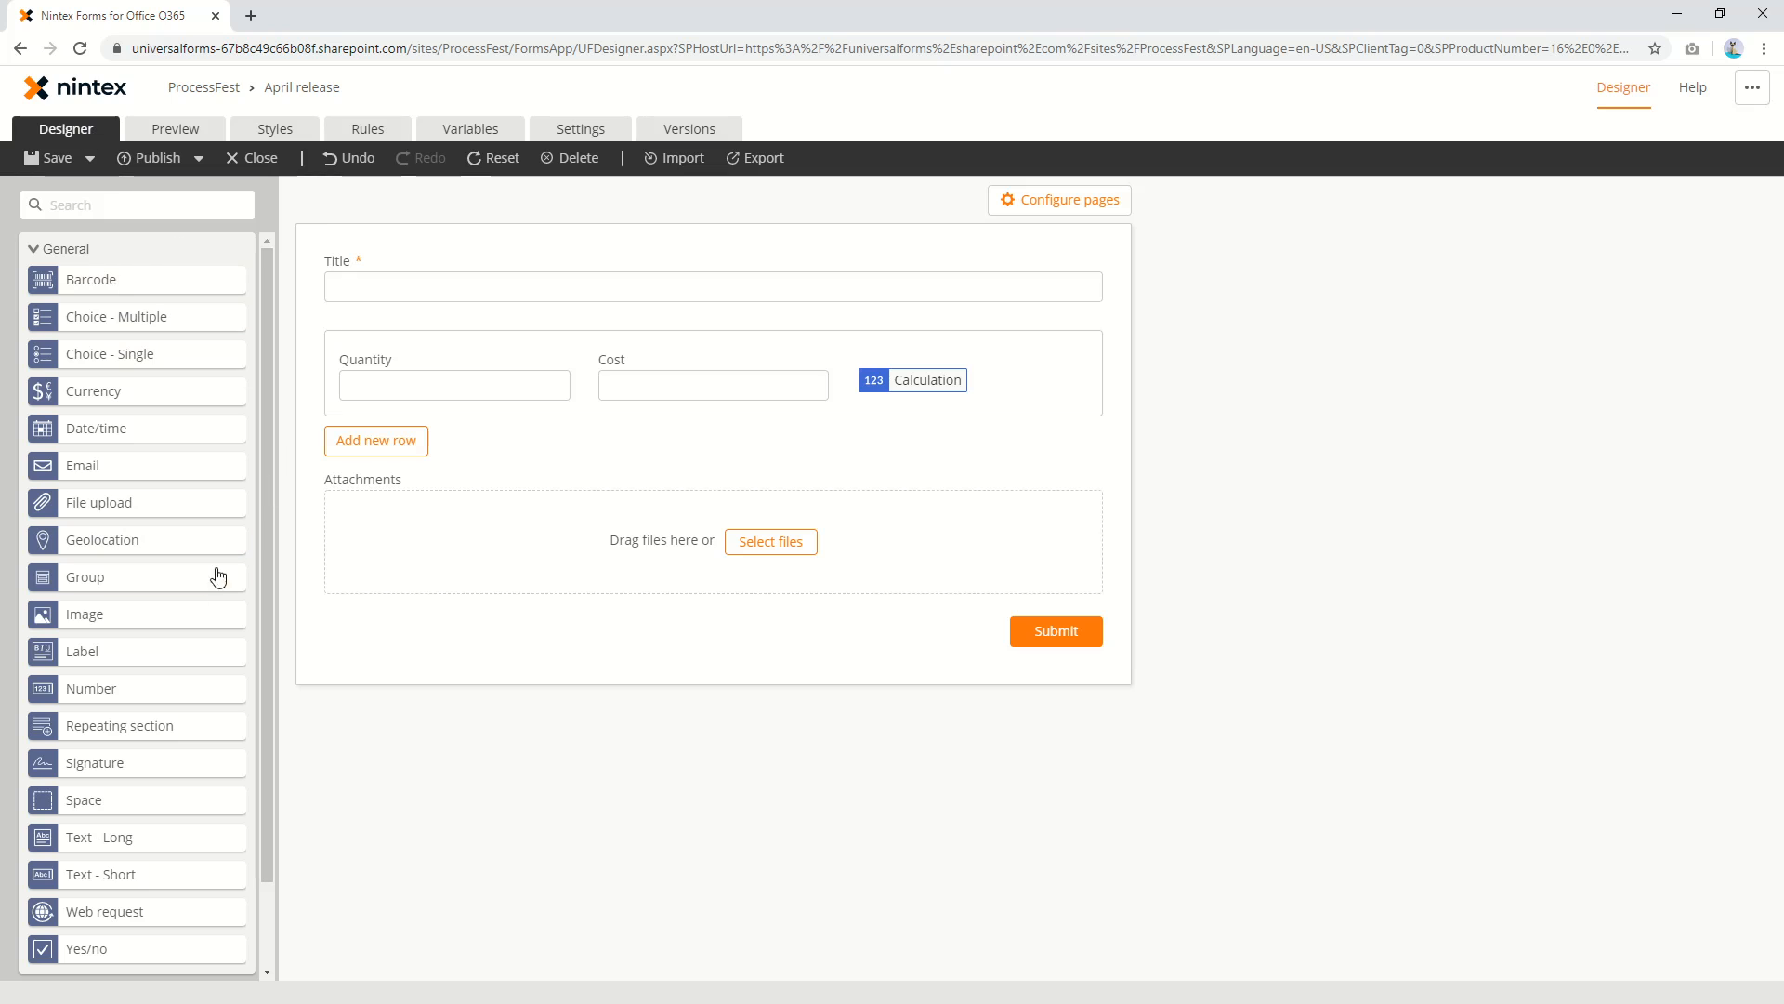
Add a Label between the repeating section and Attachments, and insert the Calculation variable into it
{"action": "left_click_drag", "start_coordinate": [110, 655], "coordinate": [777, 485]}
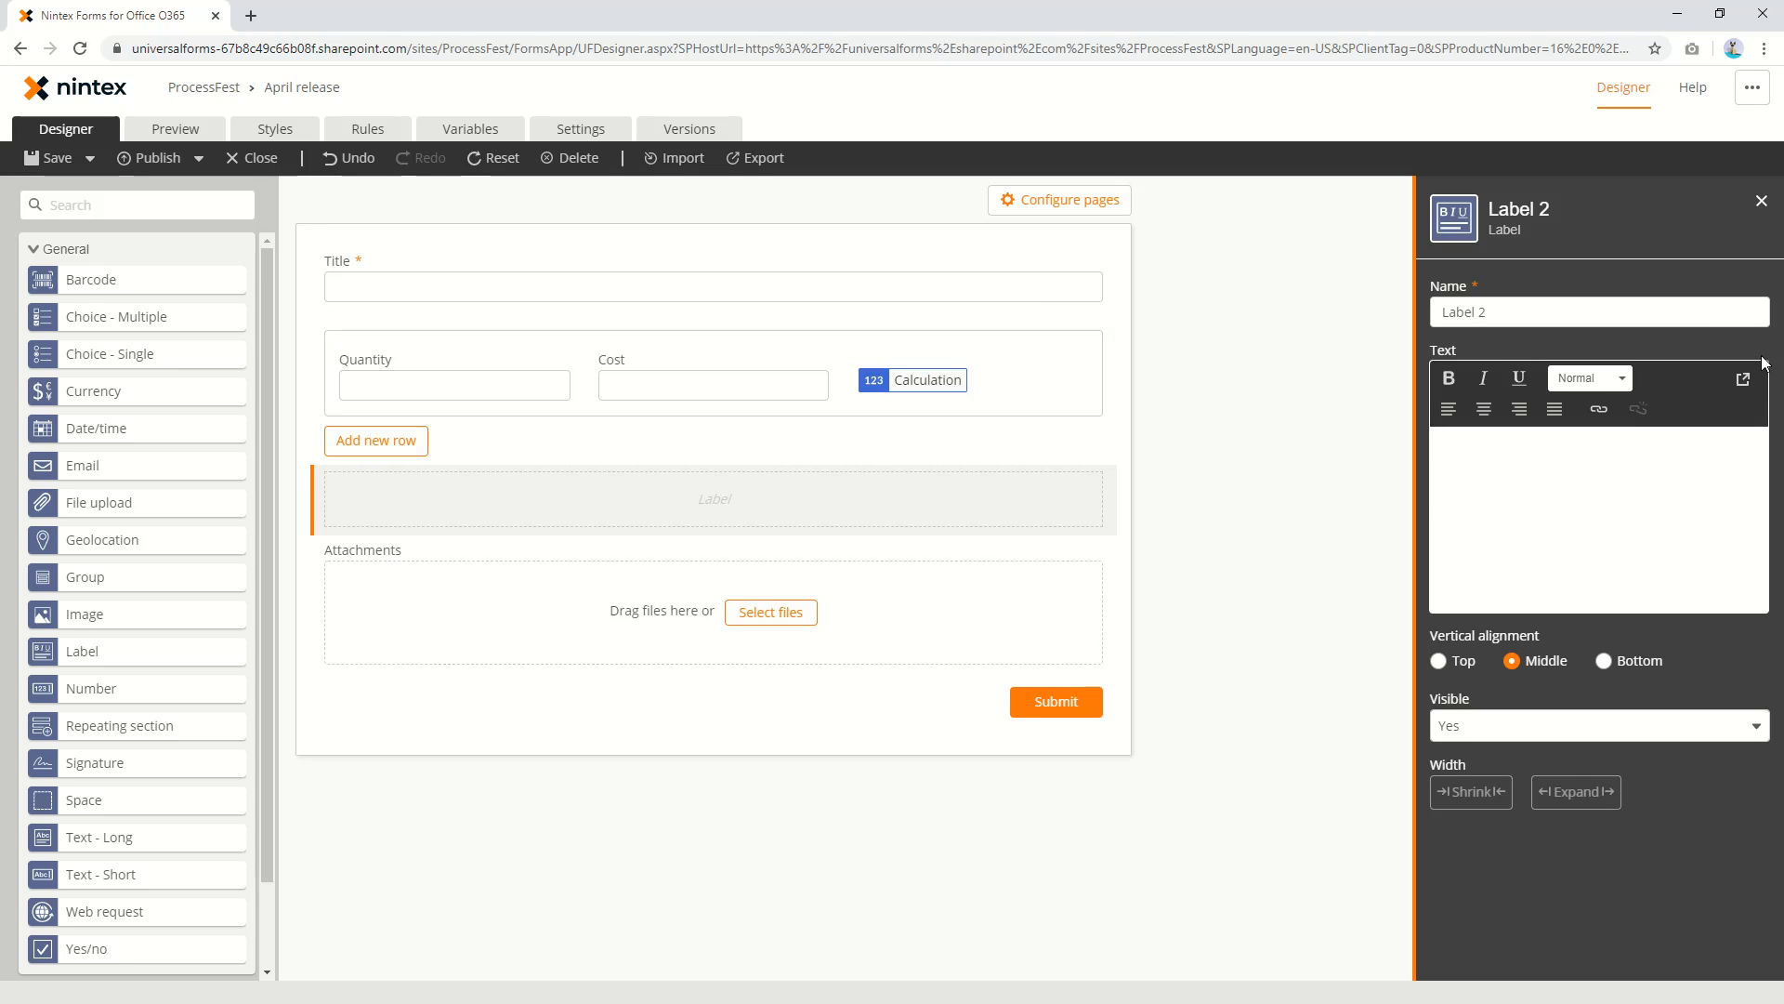
{"action": "left_click", "coordinate": [1743, 378]}
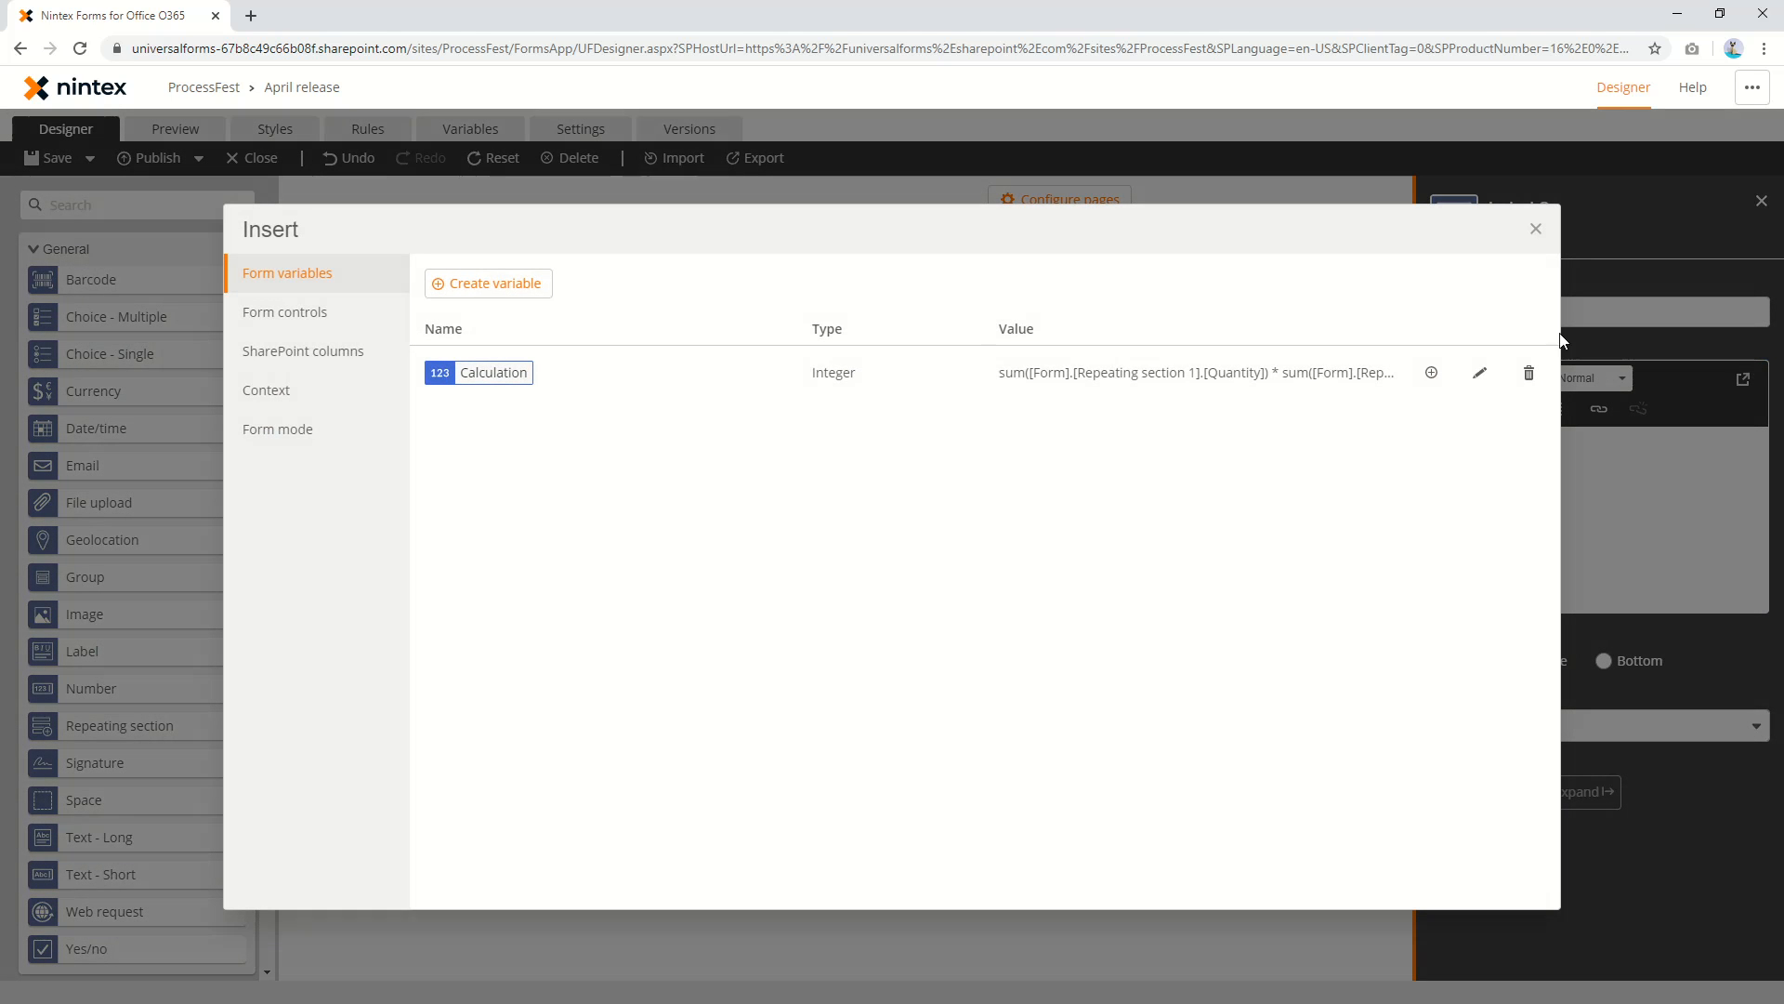
{"action": "left_click", "coordinate": [488, 376]}
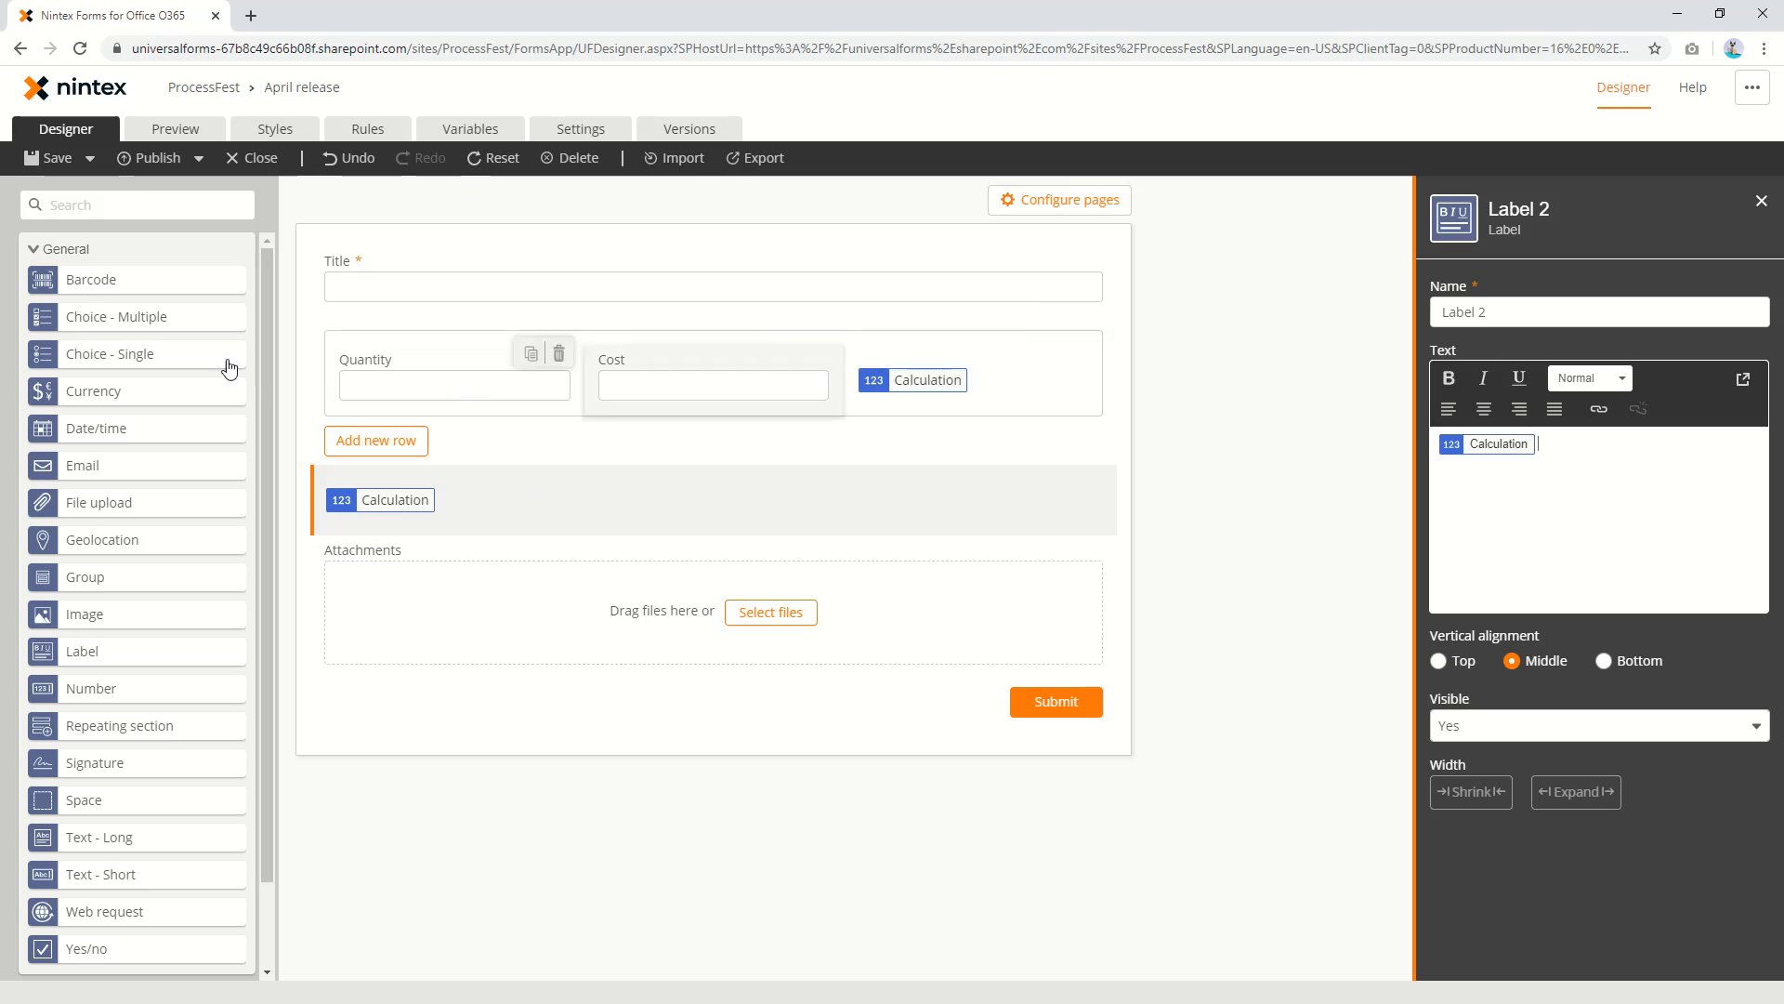
Preview the form with the added label, entering quantity 5 and cost 5 in the first row
{"action": "left_click", "coordinate": [175, 129]}
{"action": "left_click", "coordinate": [598, 364]}
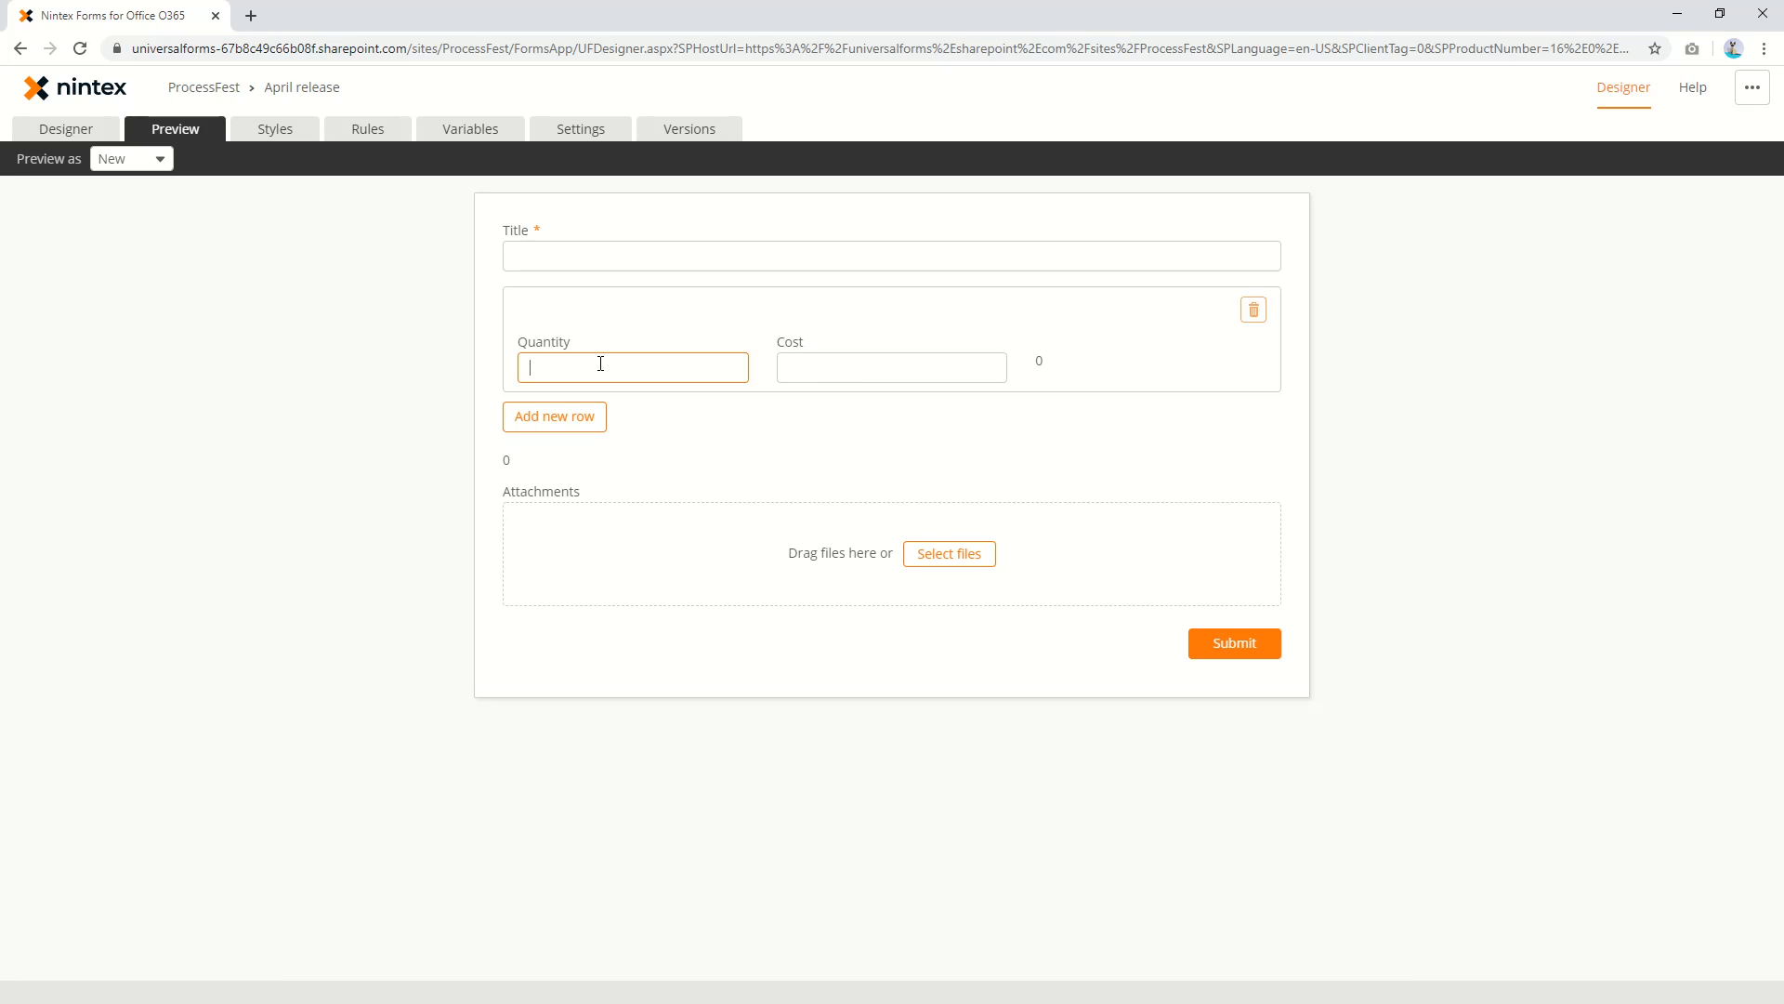
{"action": "left_click", "coordinate": [848, 381]}
{"action": "type", "text": "5"}
{"action": "left_click", "coordinate": [869, 469]}
Add a second row to the preview with quantity 4 and cost 4
{"action": "left_click", "coordinate": [555, 417]}
{"action": "left_click", "coordinate": [614, 466]}
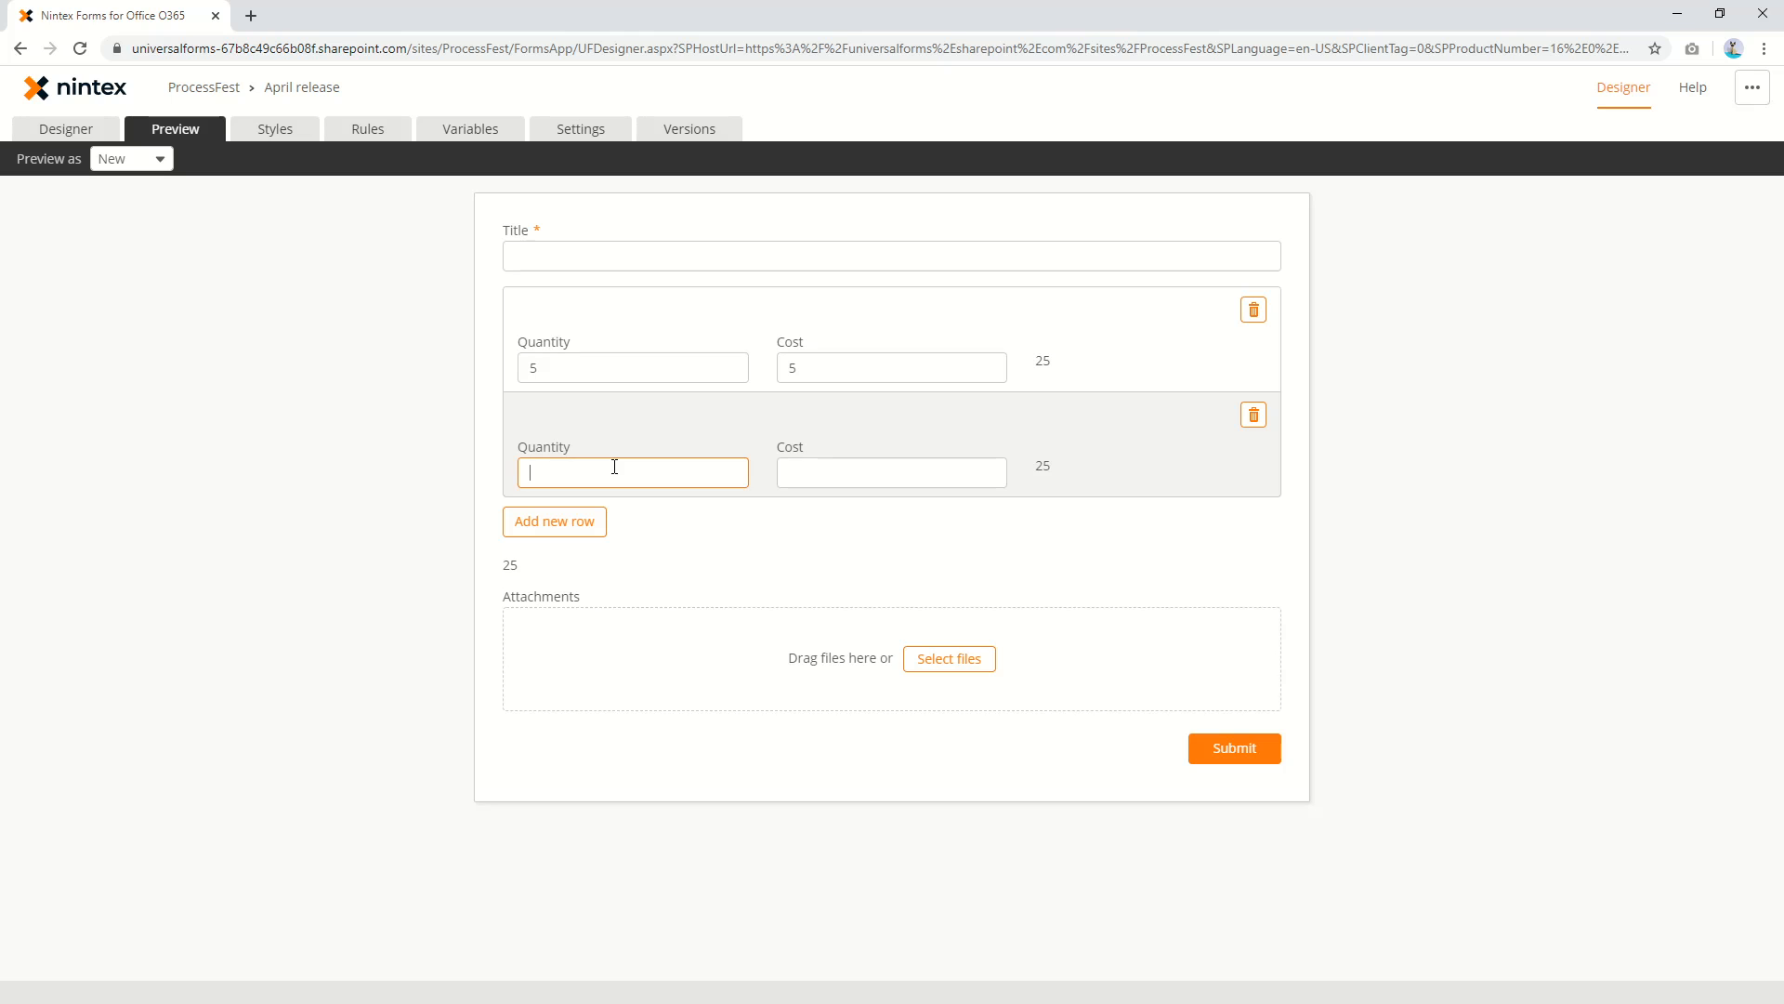
{"action": "type", "text": "4"}
{"action": "left_click", "coordinate": [874, 465]}
{"action": "type", "text": "4"}
{"action": "left_click", "coordinate": [950, 558]}
Change the first preview row's quantity and cost to 2
{"action": "left_click", "coordinate": [632, 367]}
{"action": "key", "text": "BackSpace"}
{"action": "type", "text": "2"}
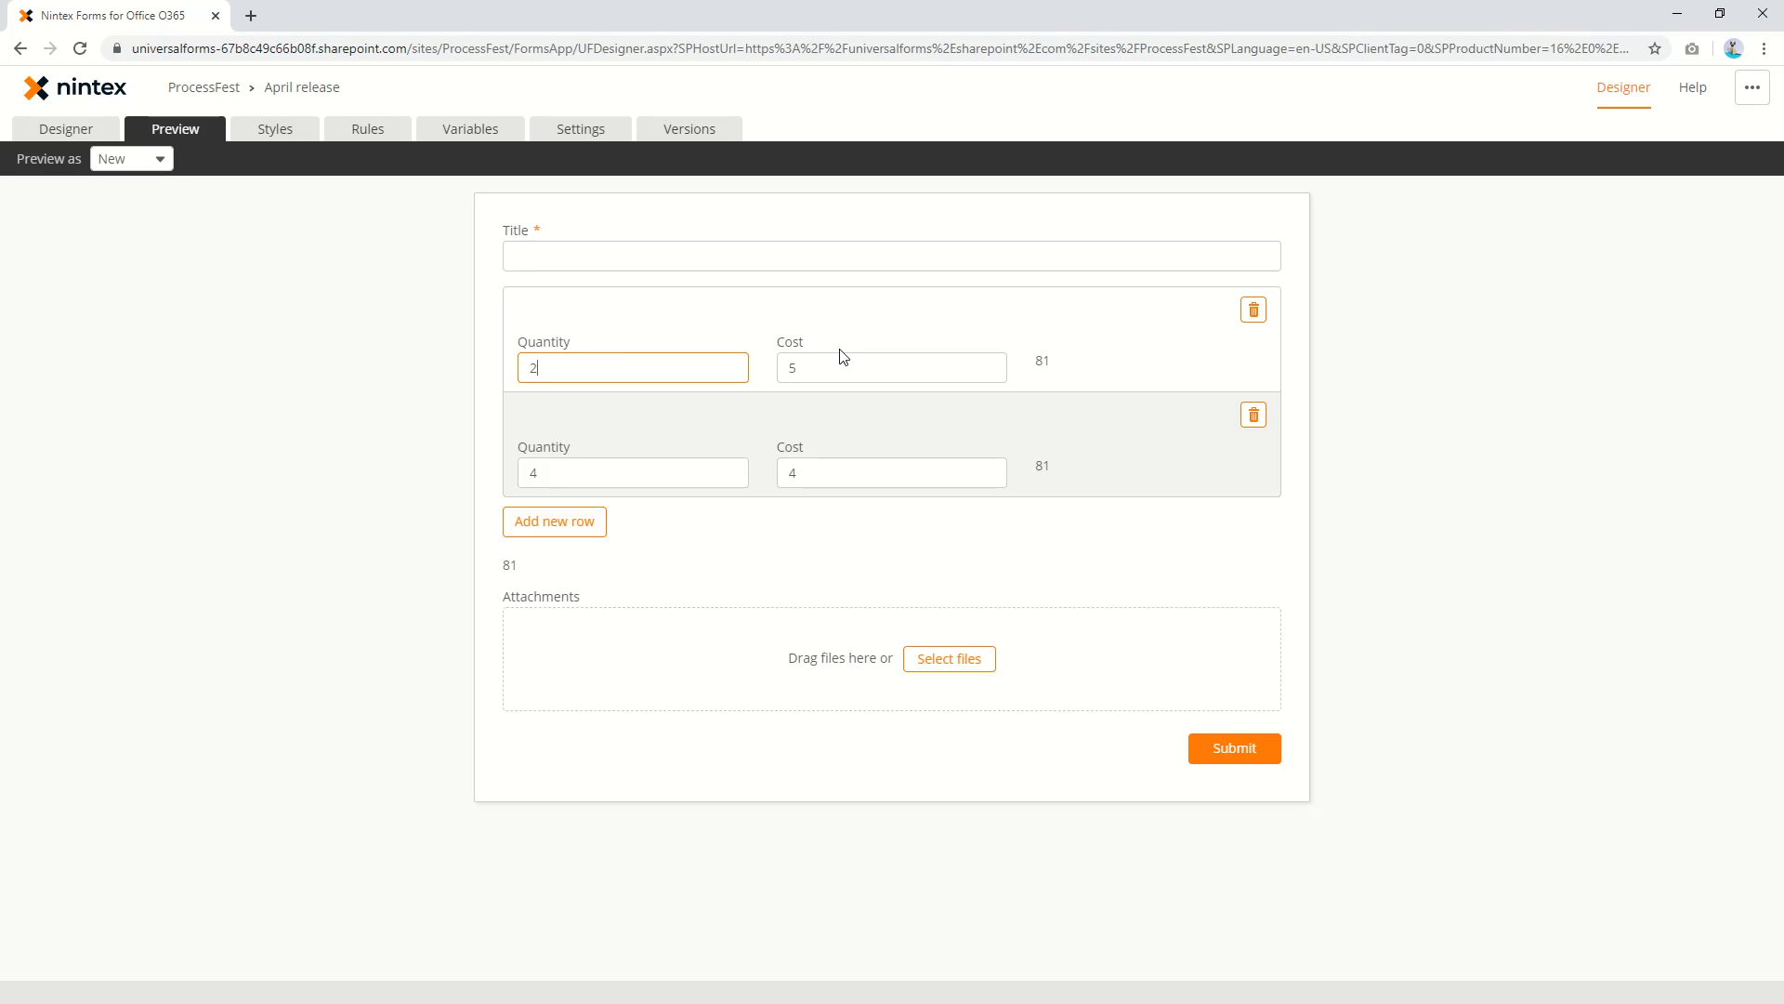
{"action": "key", "text": "Tab"}
{"action": "type", "text": "2"}
Change the second preview row's quantity and cost to 2, and return to the designer
{"action": "left_click", "coordinate": [578, 472]}
{"action": "double_click", "coordinate": [578, 472]}
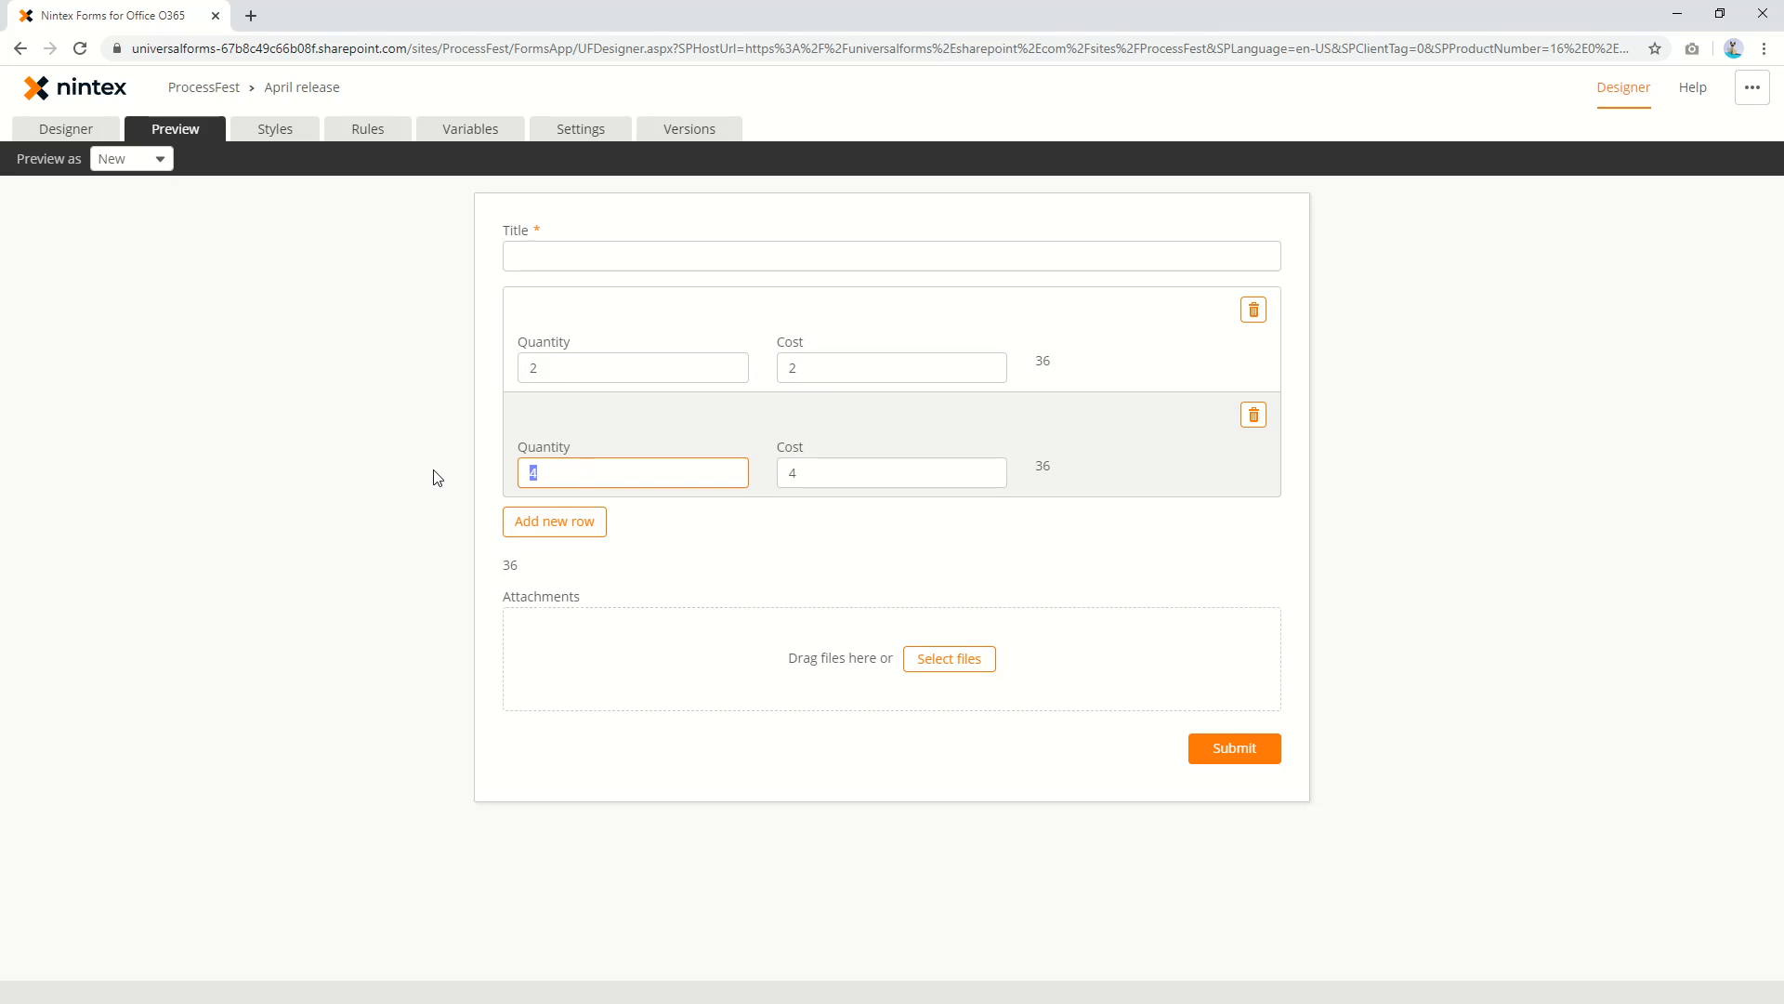
{"action": "type", "text": "2"}
{"action": "double_click", "coordinate": [810, 474]}
{"action": "type", "text": "2"}
{"action": "left_click", "coordinate": [882, 537]}
{"action": "left_click", "coordinate": [62, 135]}
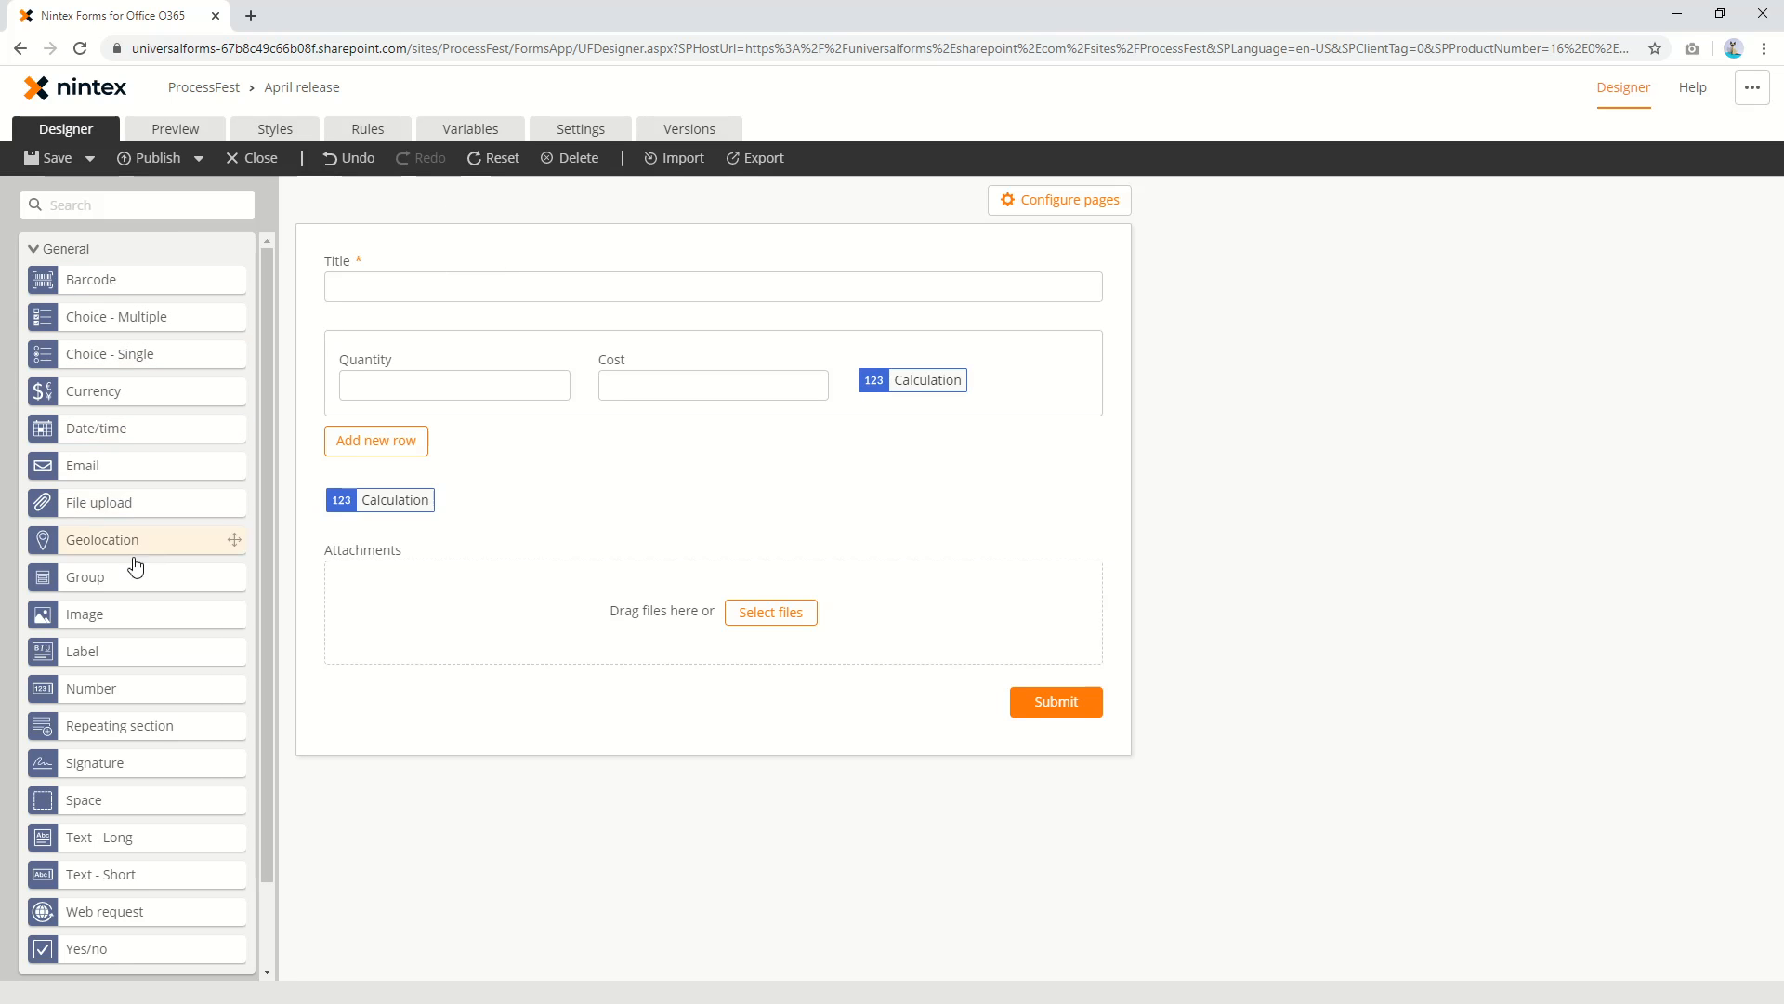
Add a Web request control beside the Calculation label below the repeating section, and open its settings
{"action": "left_click_drag", "start_coordinate": [124, 909], "coordinate": [430, 506]}
{"action": "left_click", "coordinate": [433, 508]}
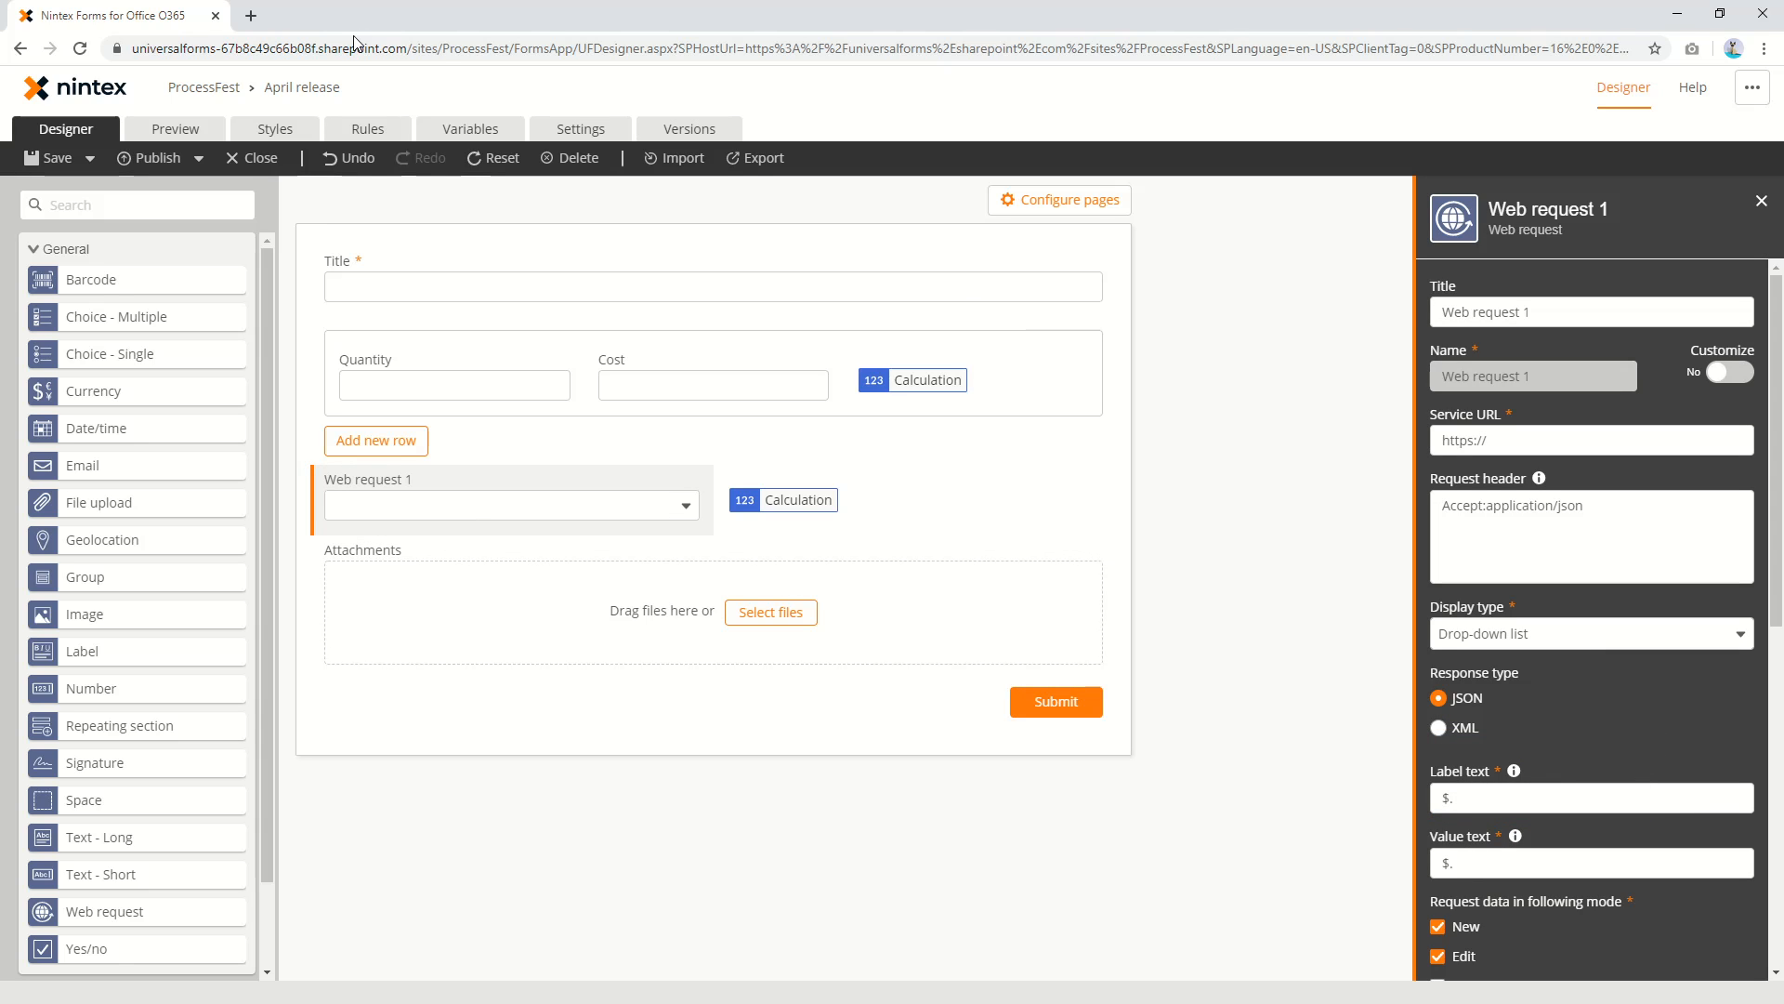
Start a new form variable and reference Web request 1 in its value, listing the properties available for it
{"action": "left_click", "coordinate": [470, 128]}
{"action": "left_click", "coordinate": [1300, 243]}
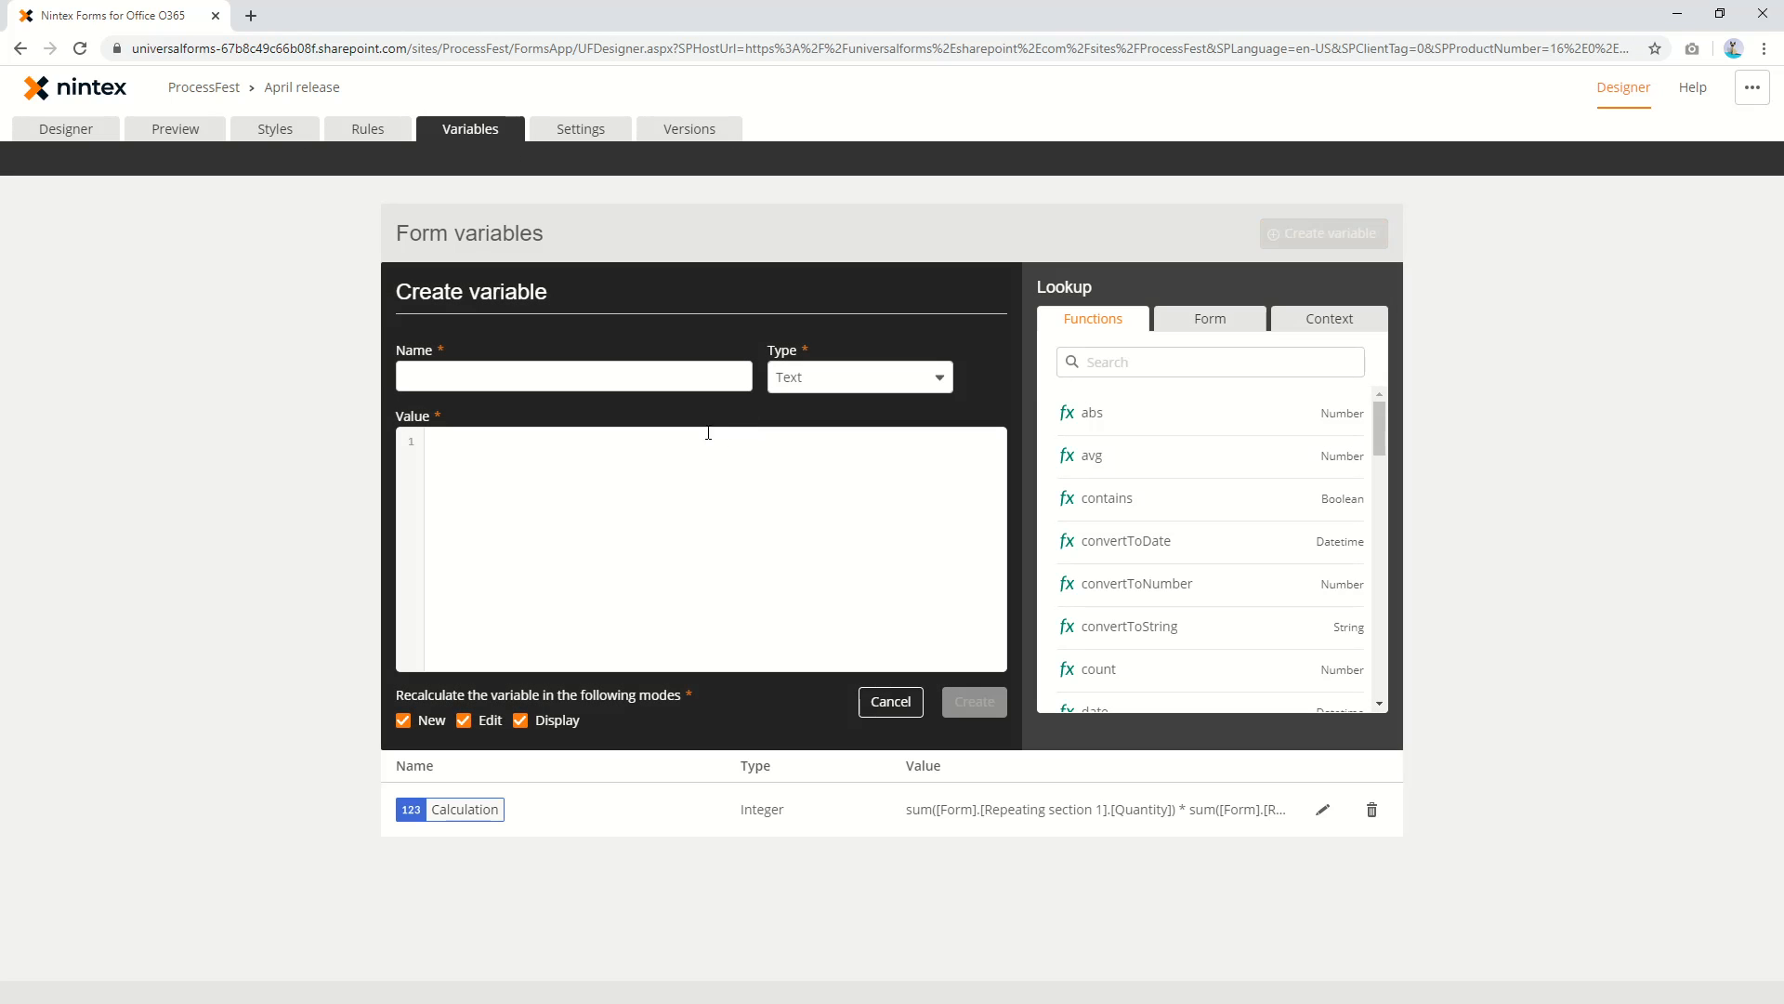
{"action": "type", "text": "web"}
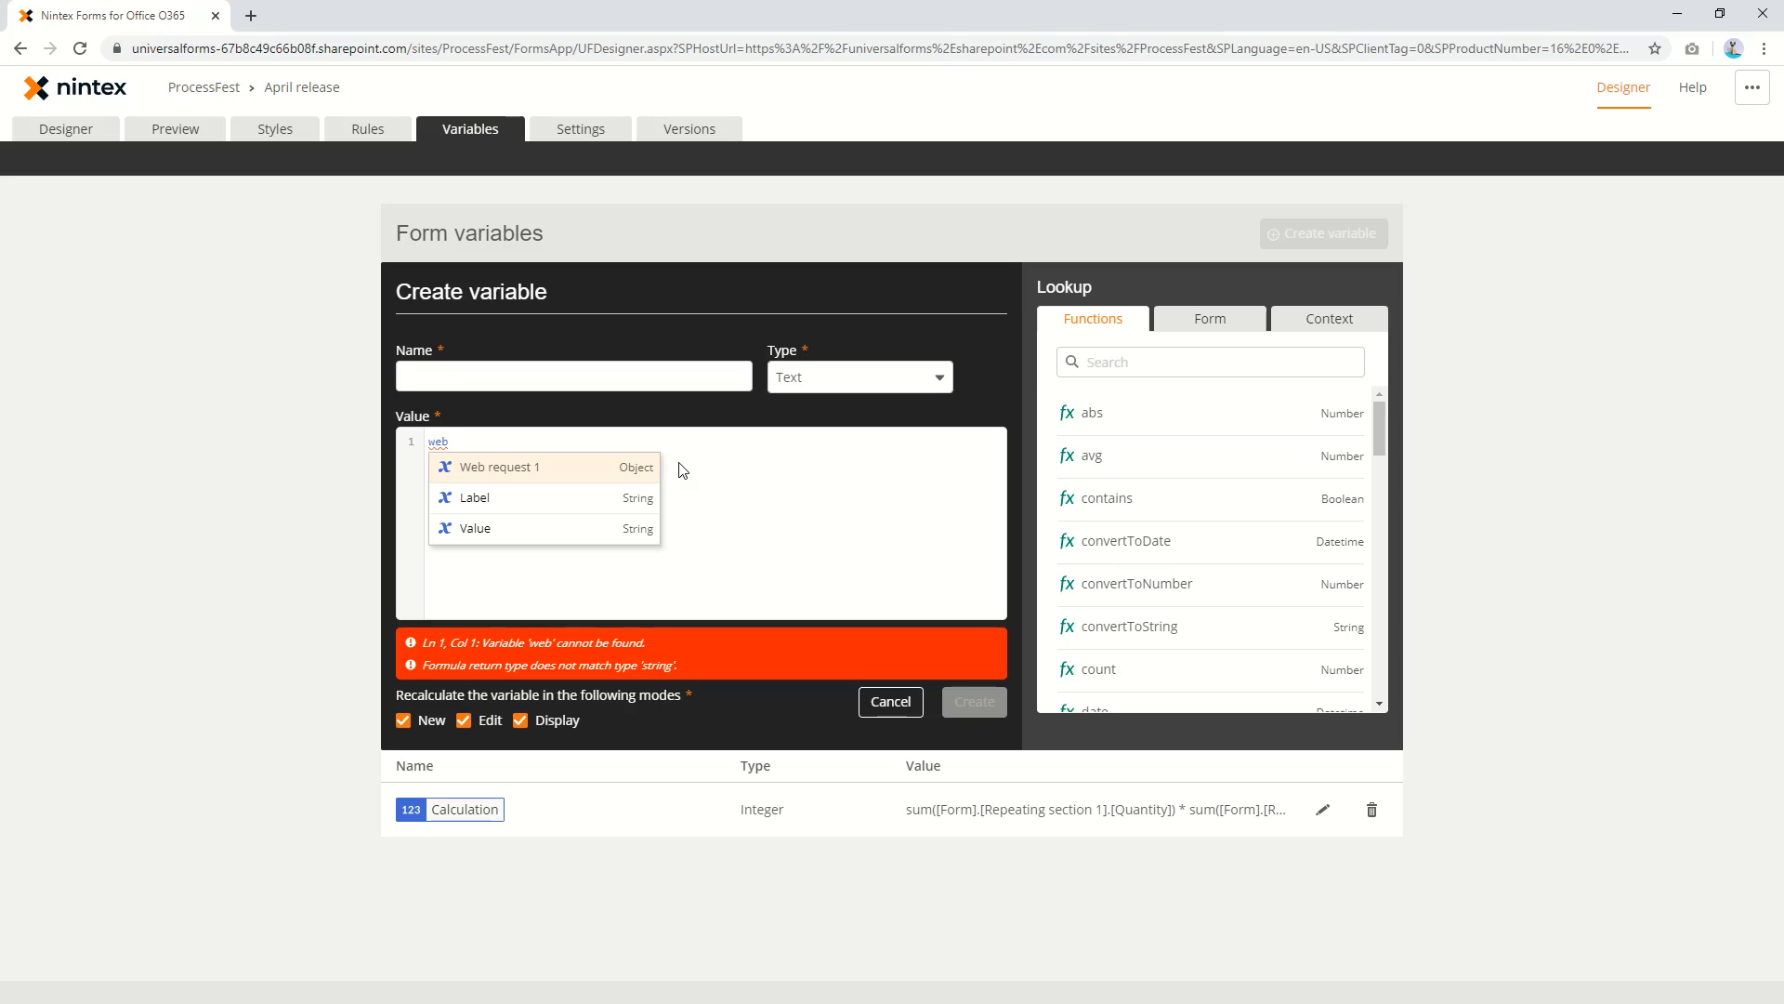
{"action": "key", "text": "Return"}
{"action": "key", "text": "ctrl+a"}
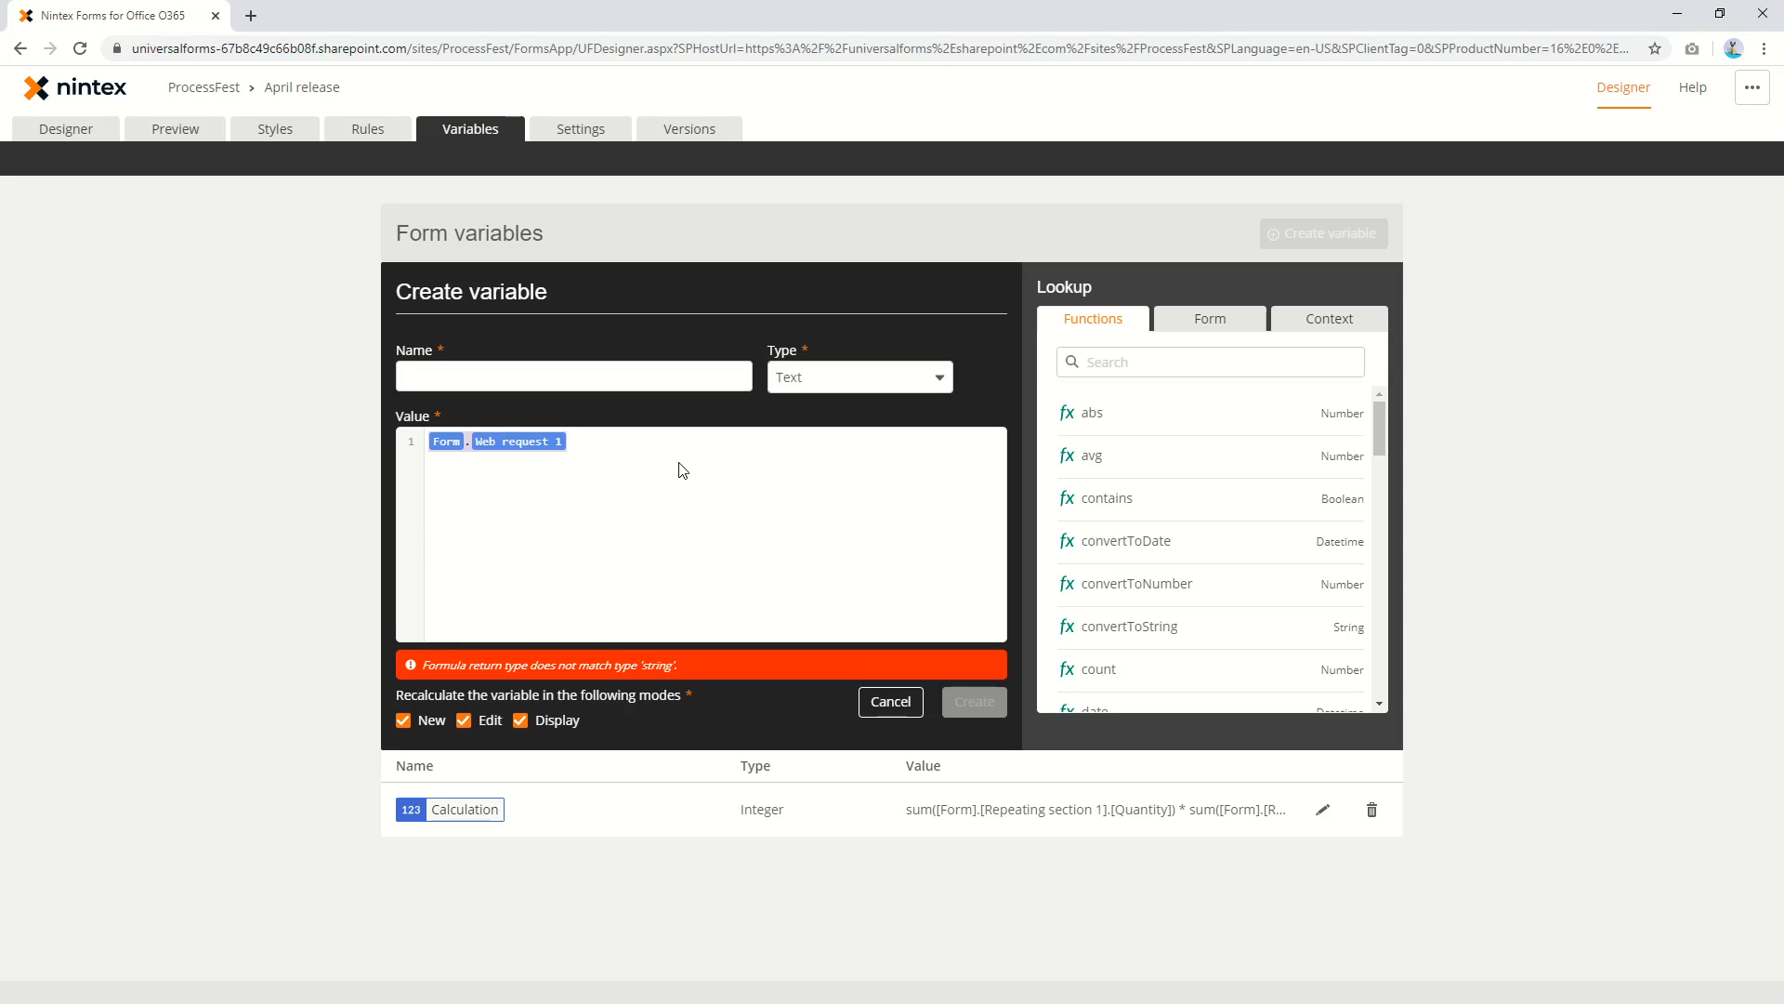
{"action": "type", "text": "web"}
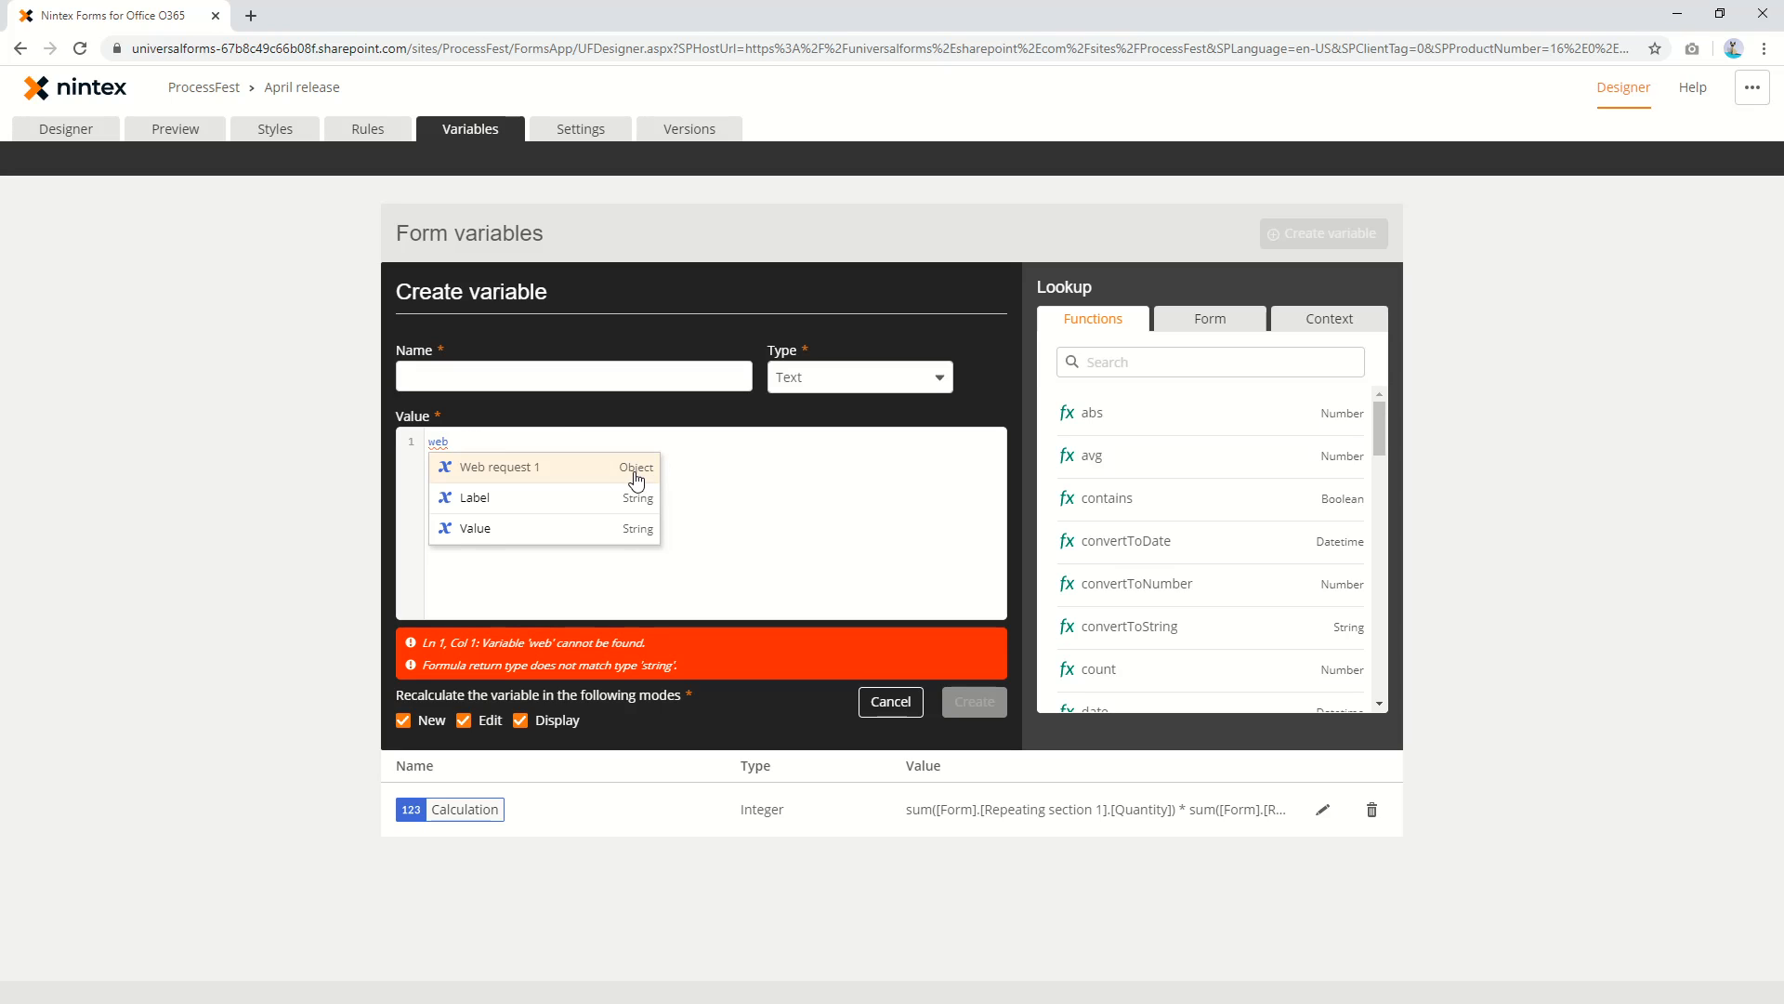
{"action": "left_click", "coordinate": [636, 479]}
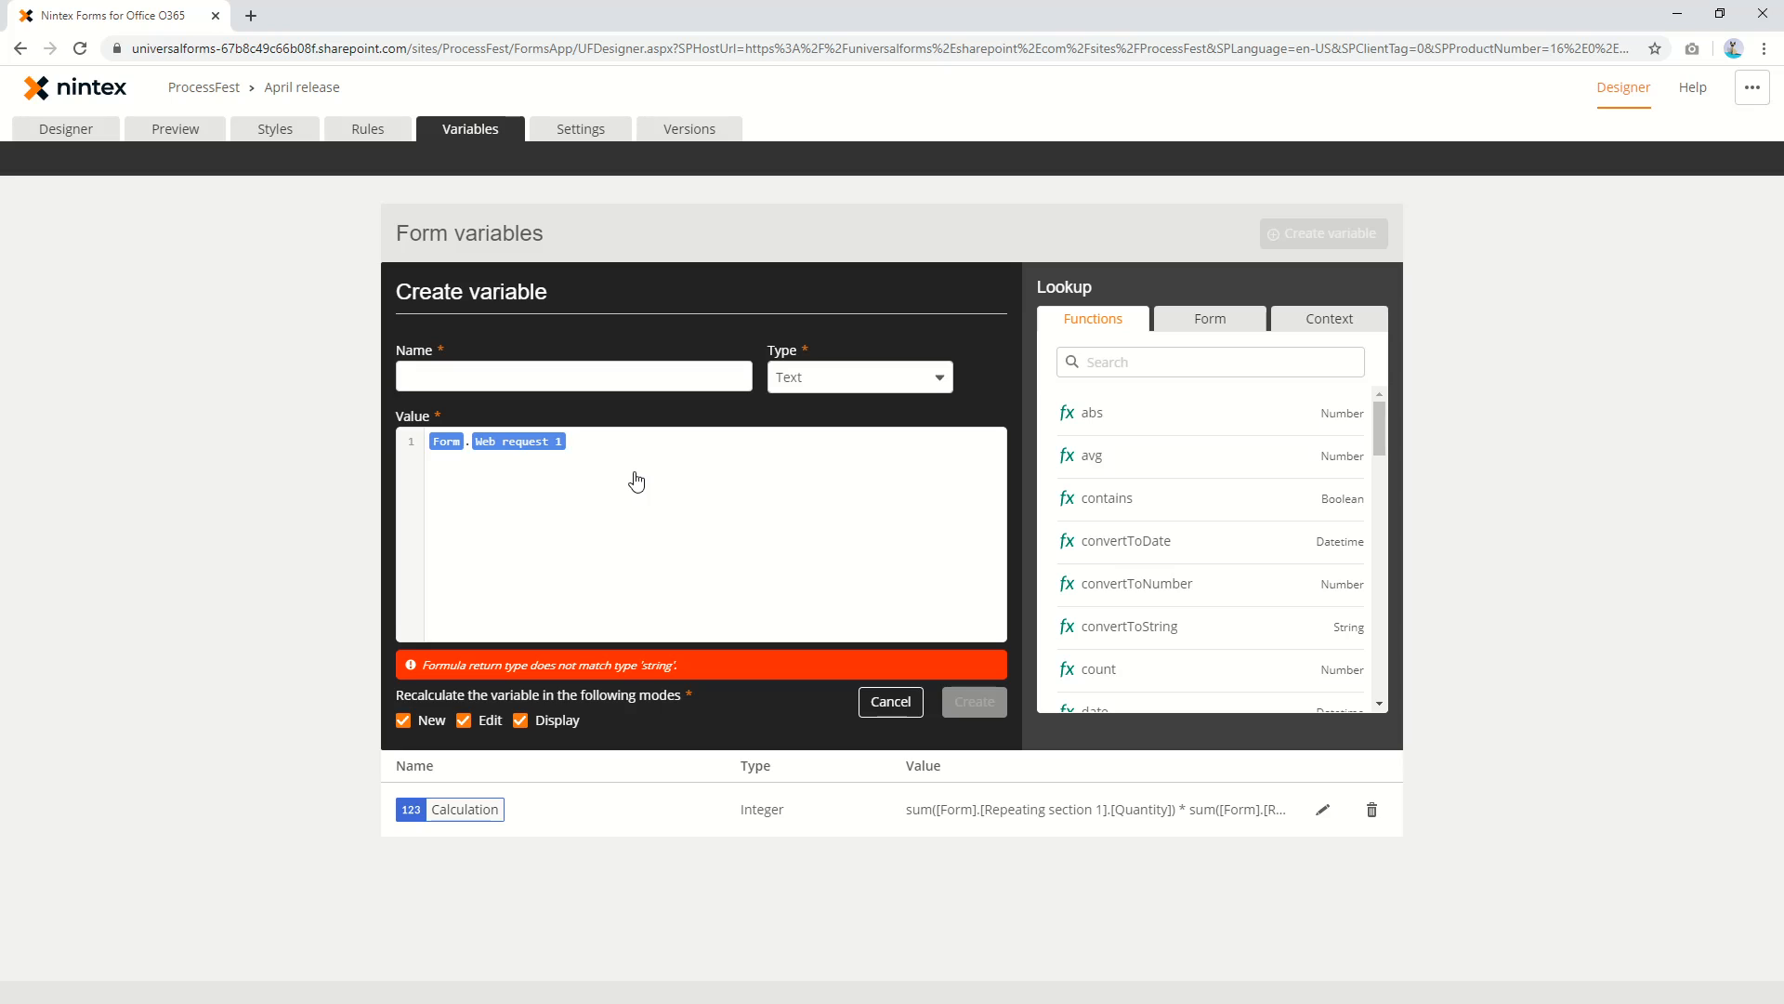
{"action": "type", "text": "."}
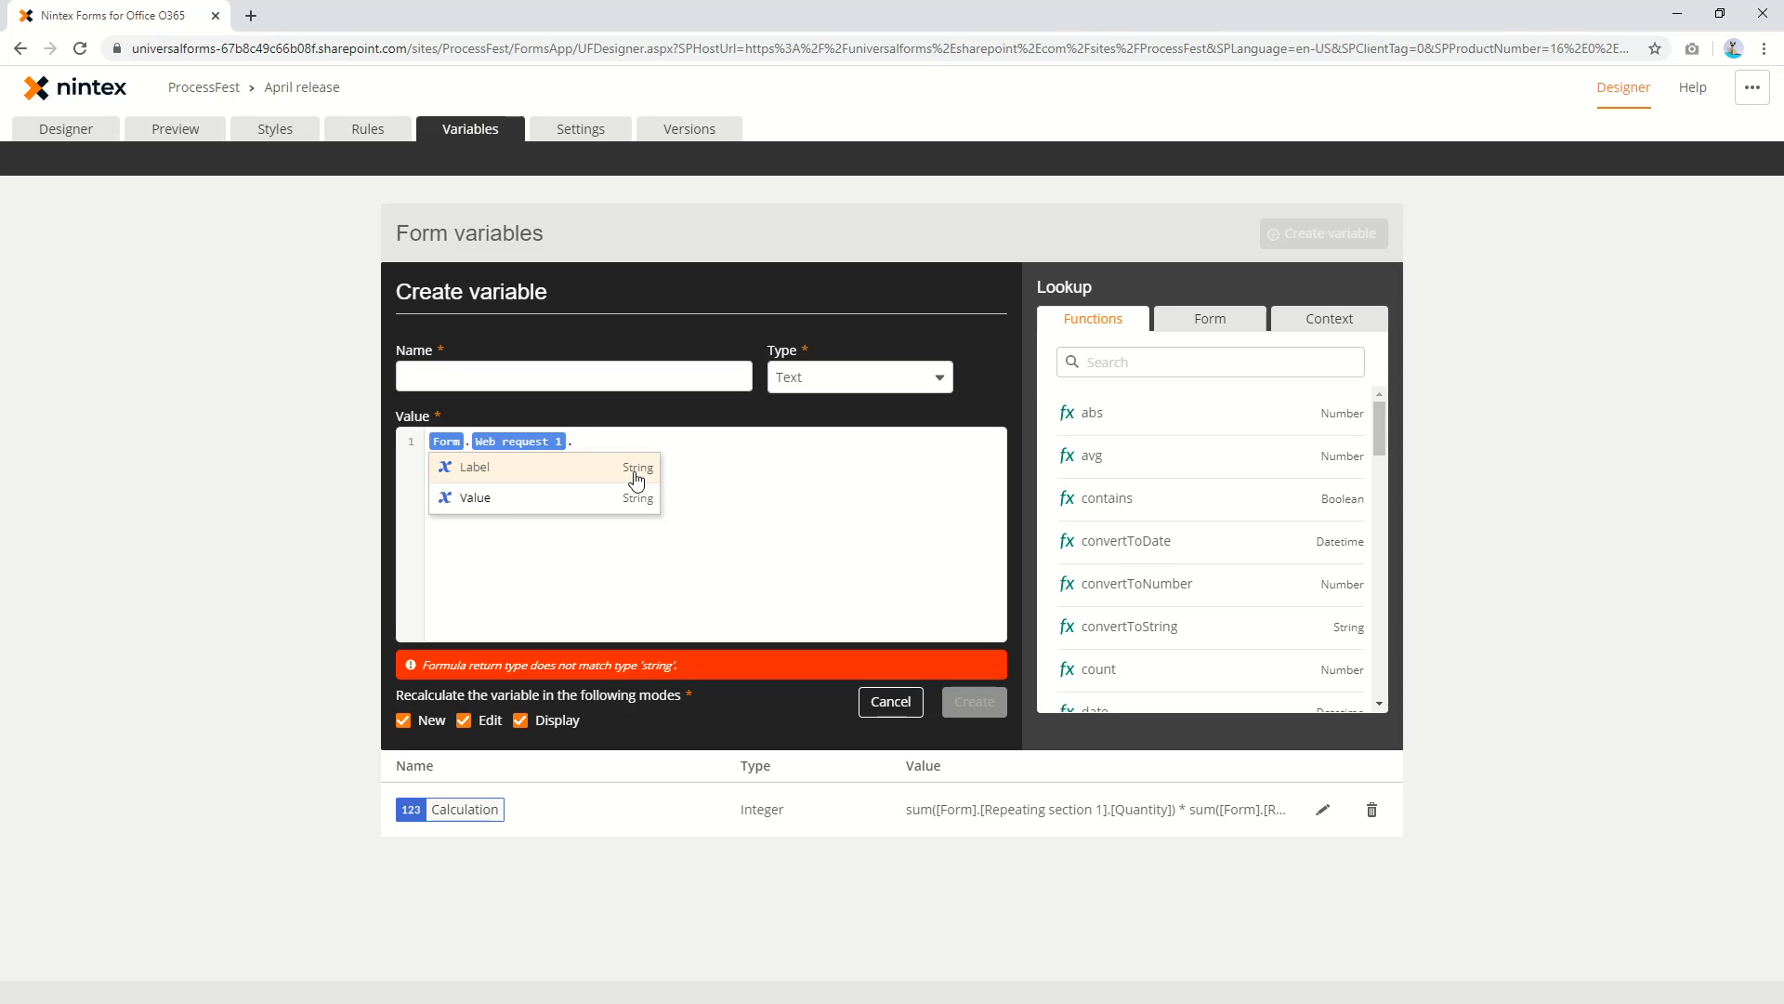
Replace the draft value with a reference to Repeating section 1, list its available fields, and discard the new variable
{"action": "key", "text": "ctrl+a"}
{"action": "type", "text": "res"}
{"action": "key", "text": "BackSpace"}
{"action": "type", "text": "p"}
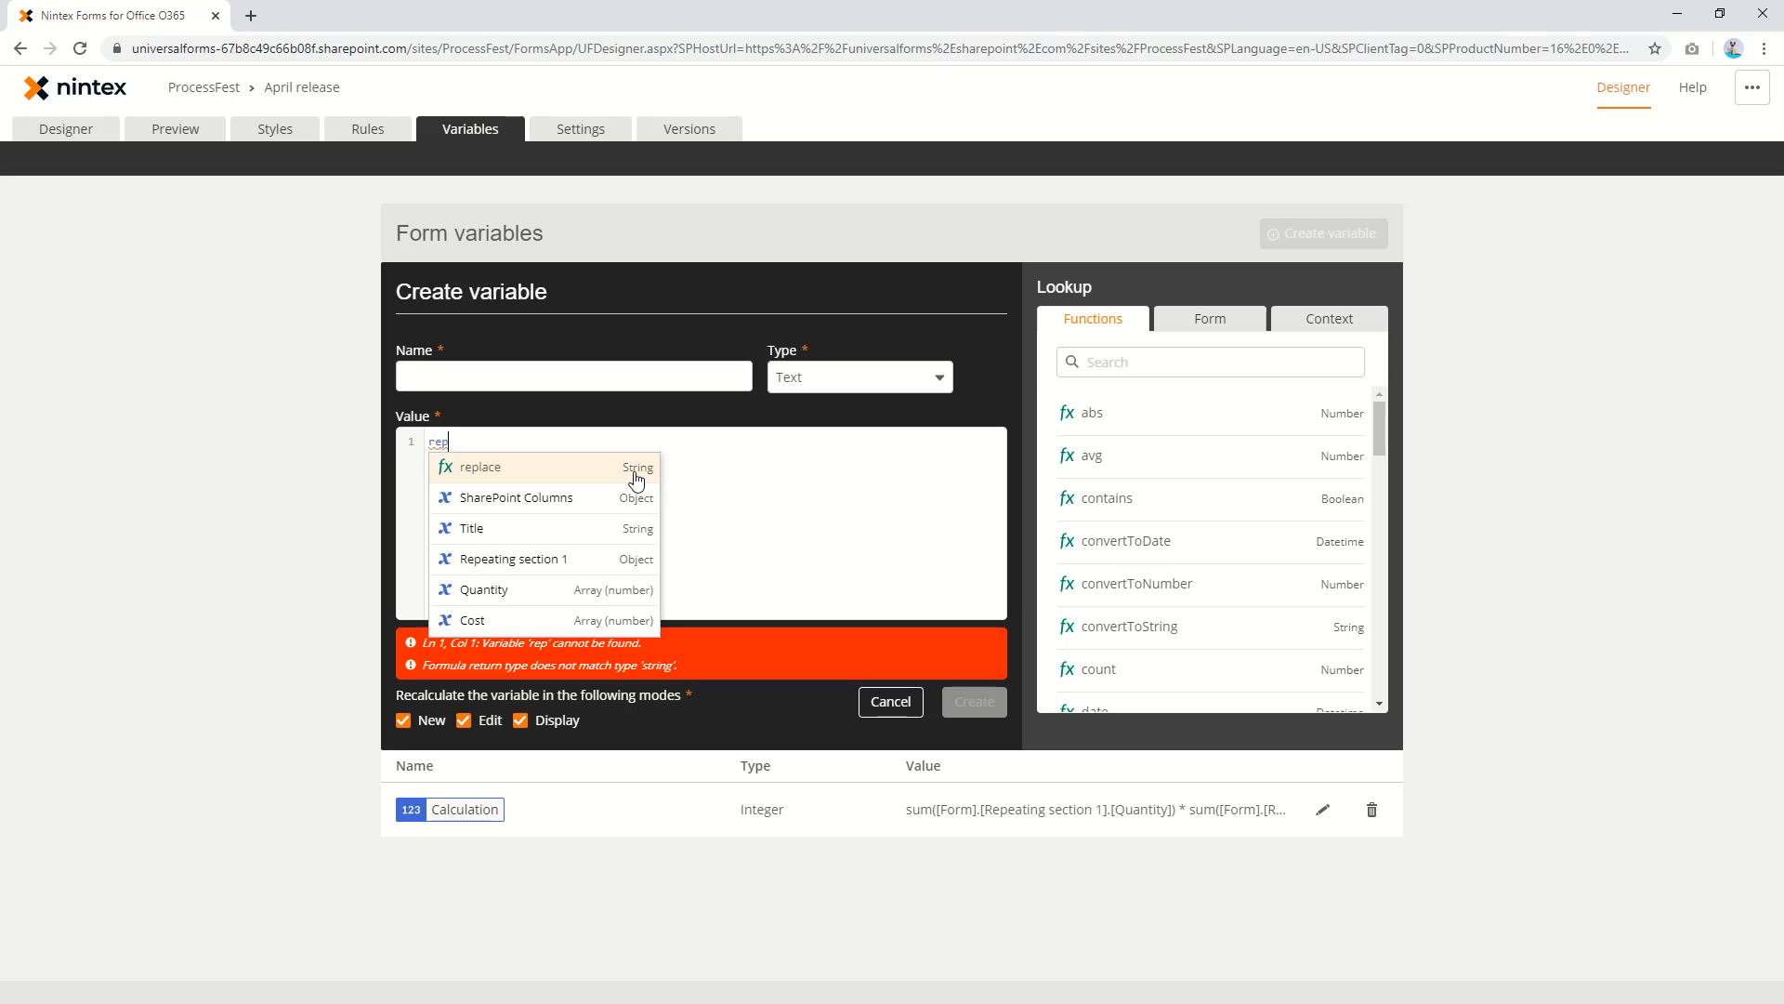
{"action": "key", "text": "Down"}
{"action": "key", "text": "Down"}
{"action": "key", "text": "Down"}
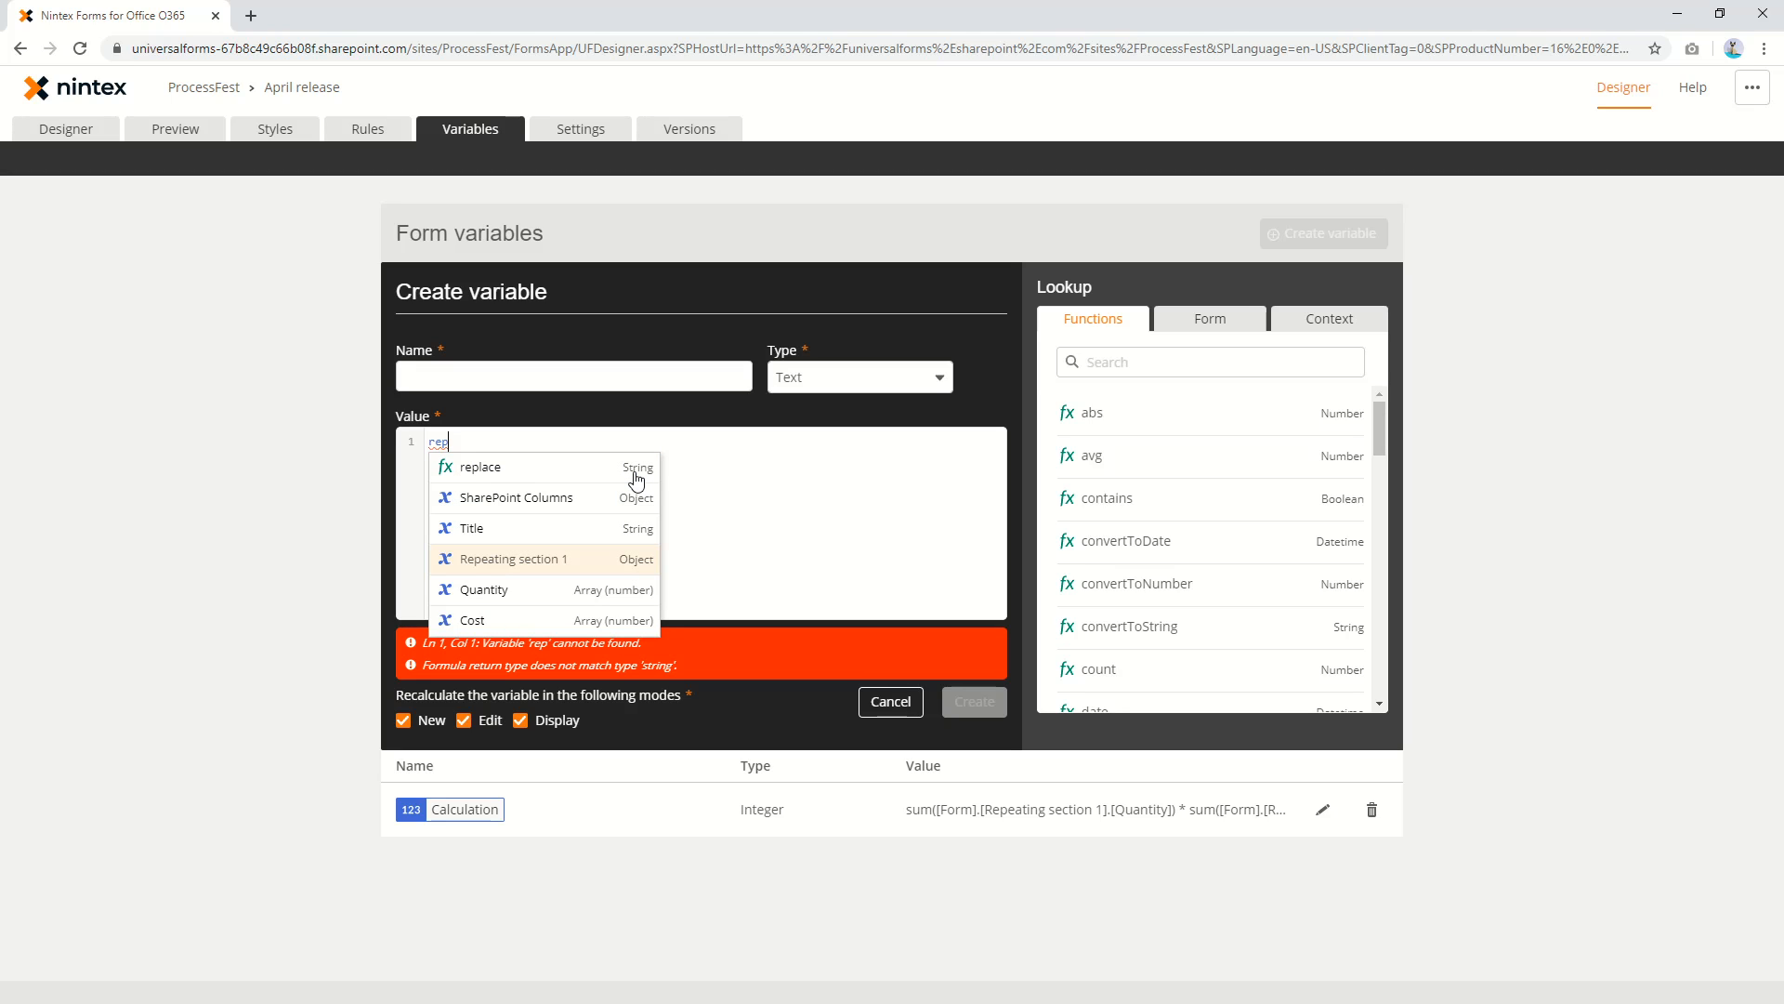
{"action": "type", "text": "."}
{"action": "key", "text": "Down"}
{"action": "key", "text": "Down"}
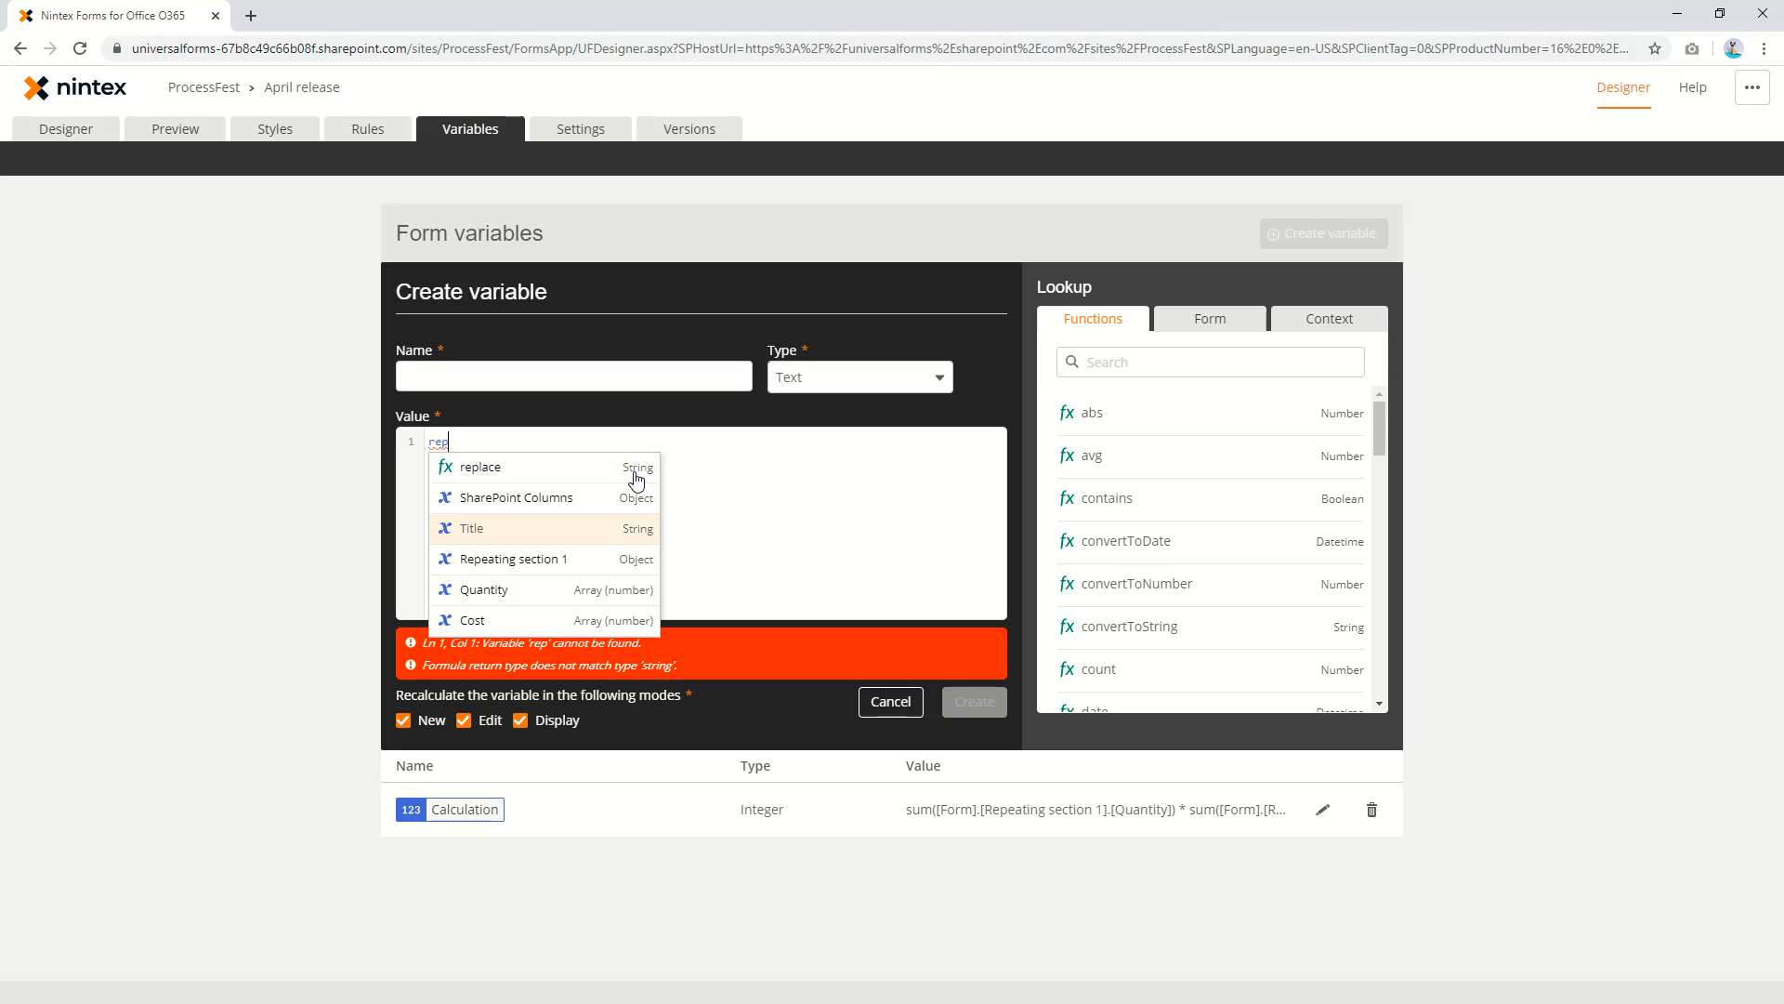
{"action": "key", "text": "Down"}
{"action": "key", "text": "Return"}
{"action": "type", "text": ".Repeating section 1."}
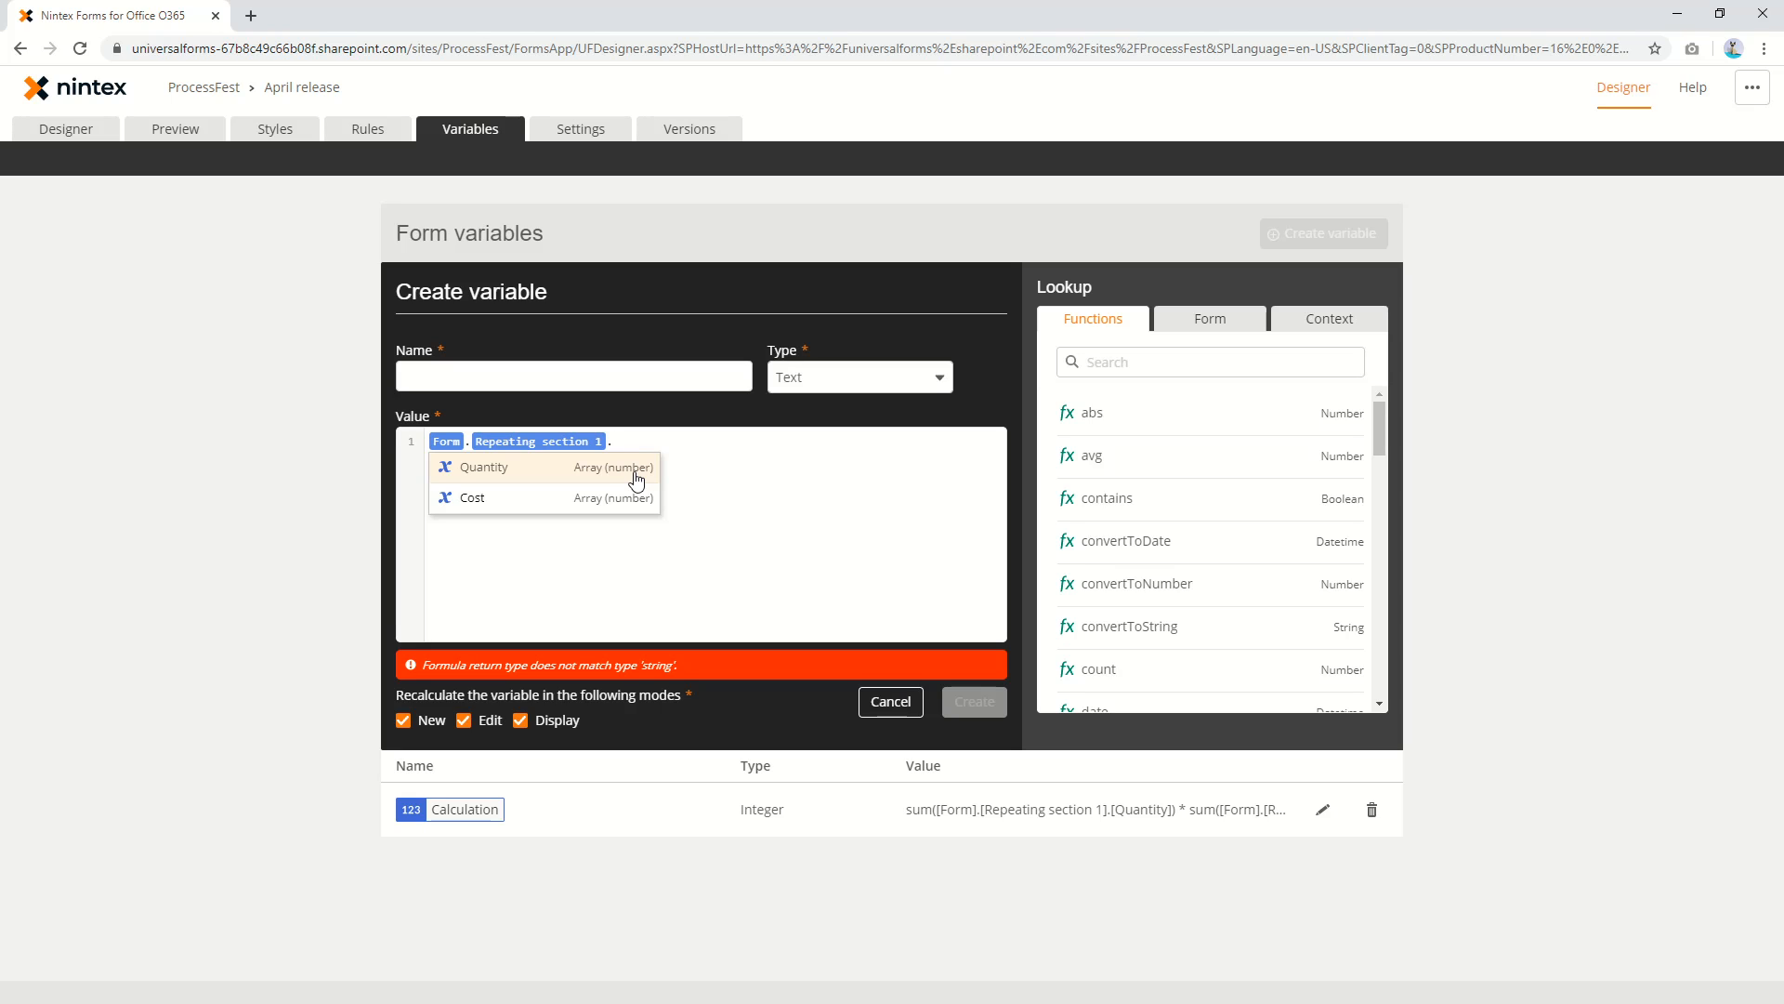
{"action": "left_click", "coordinate": [908, 710]}
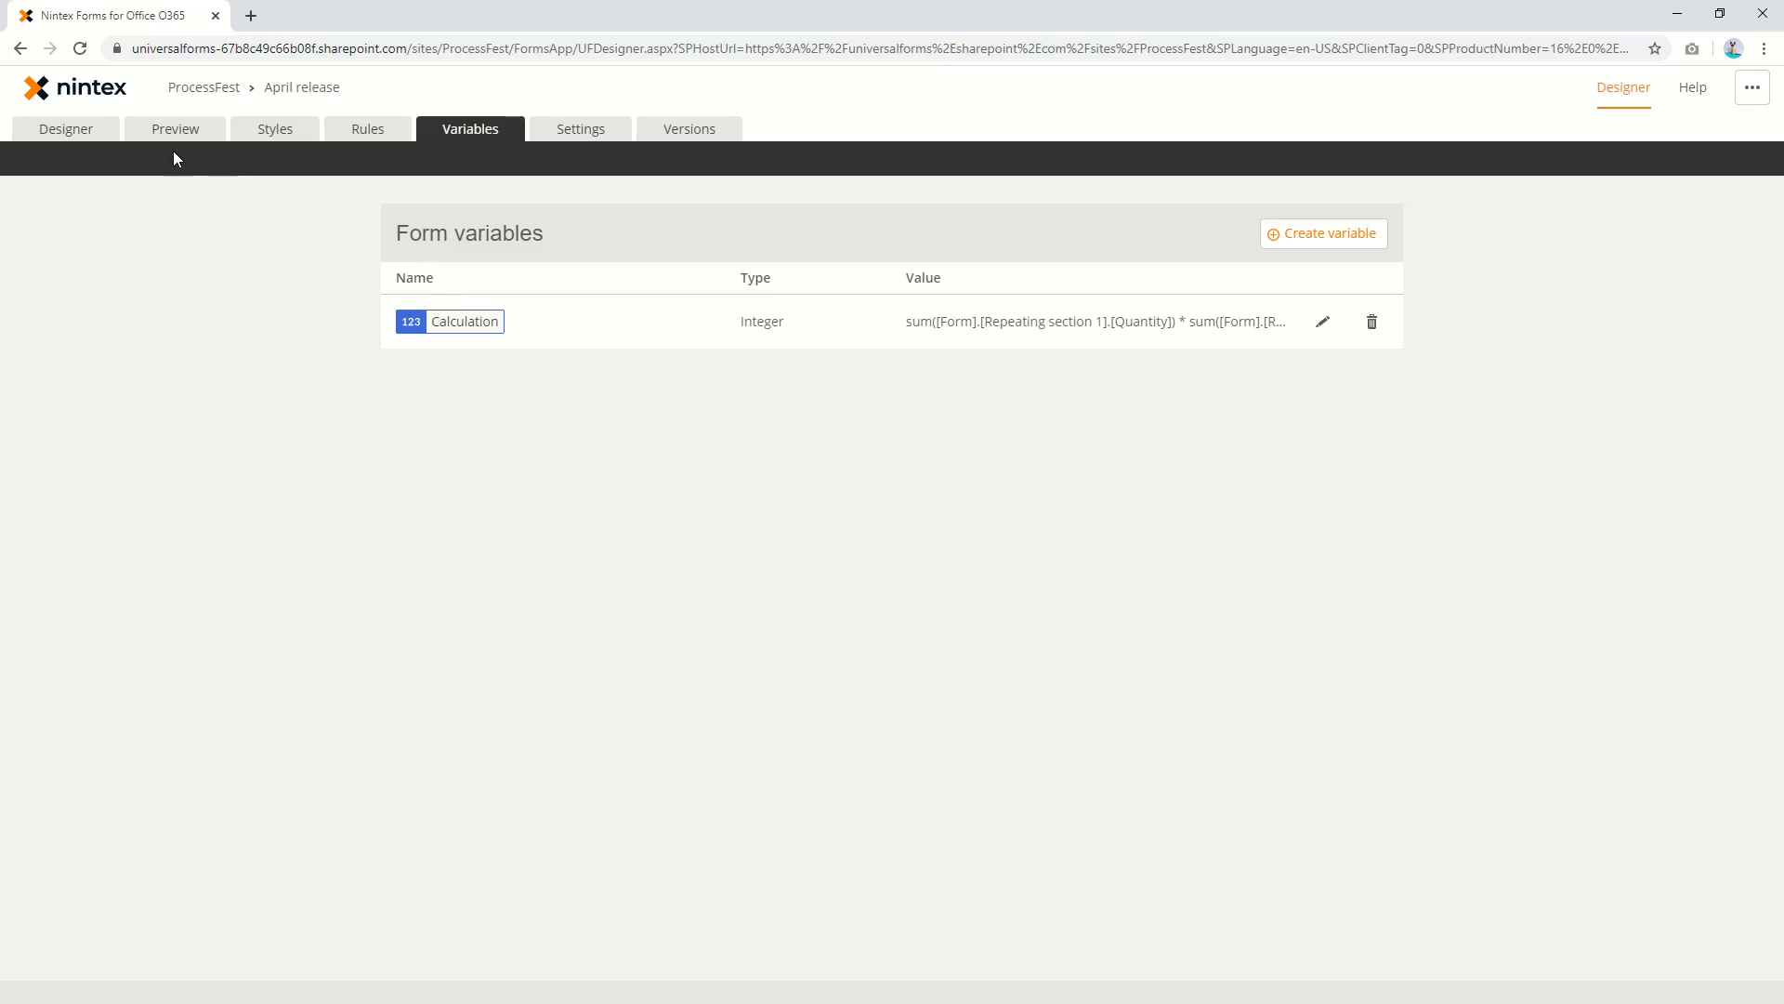
Return to the form designer, go back to the designer selection for the list item, and open the Responsive Designer
{"action": "left_click", "coordinate": [99, 131]}
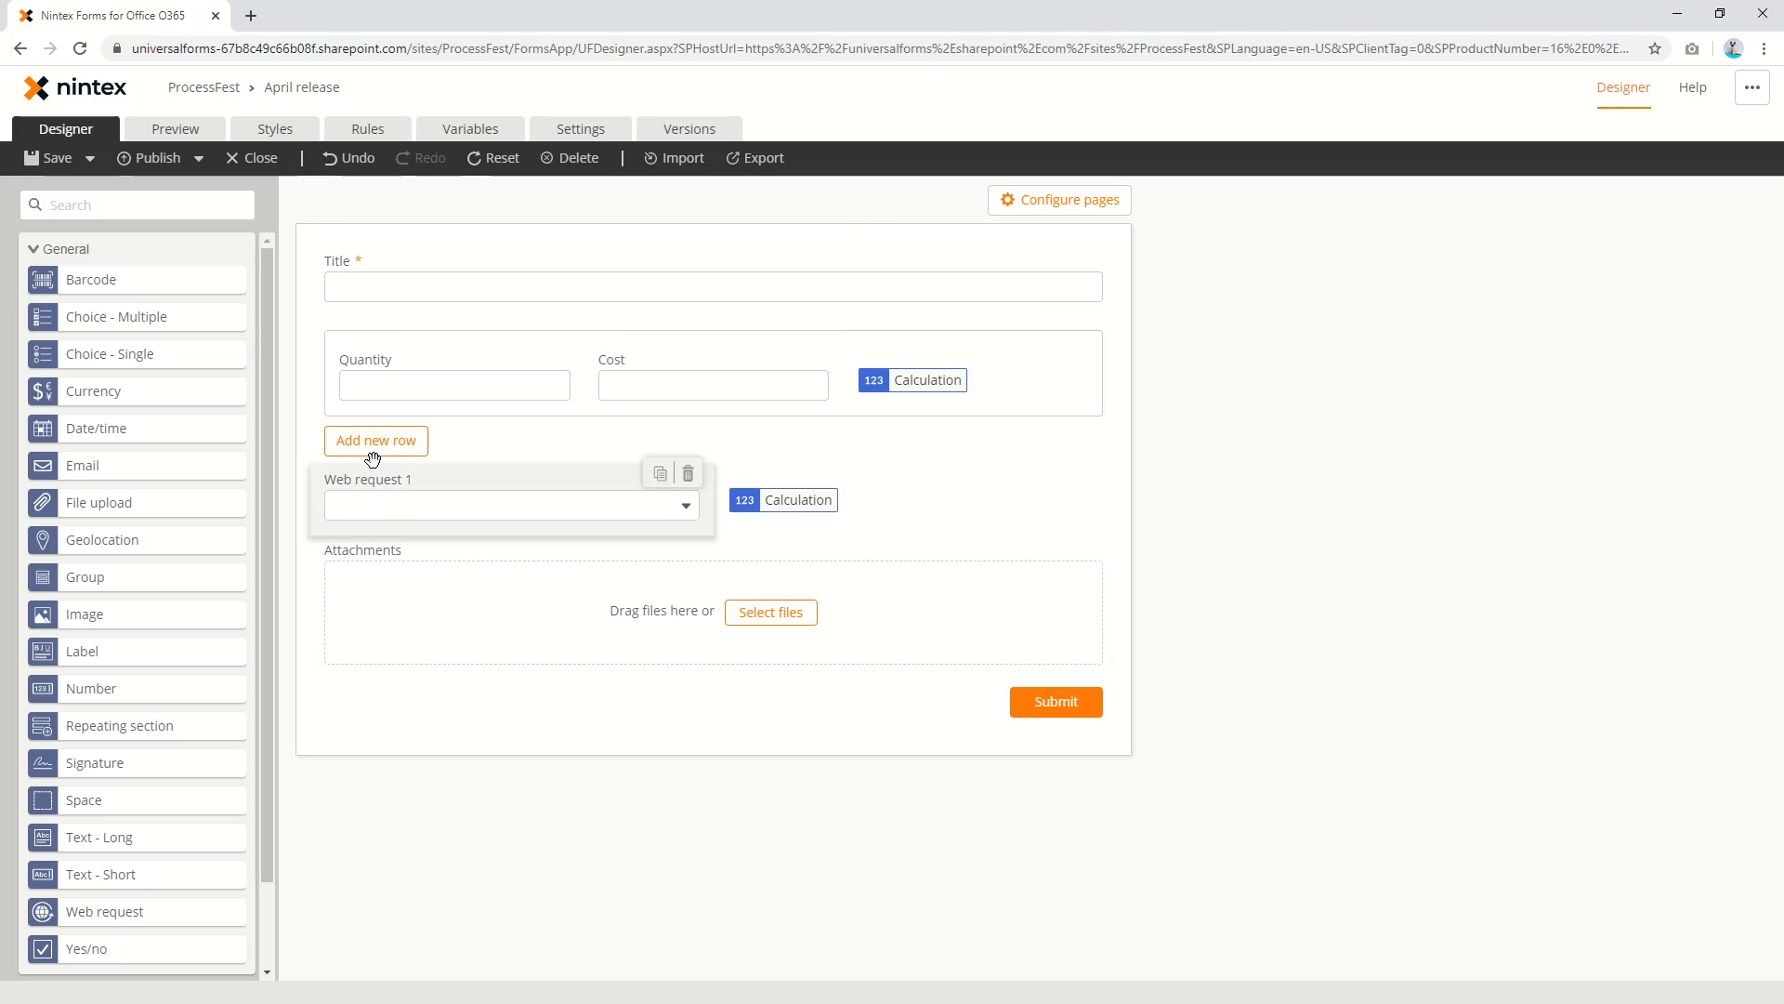
{"action": "left_click", "coordinate": [20, 50]}
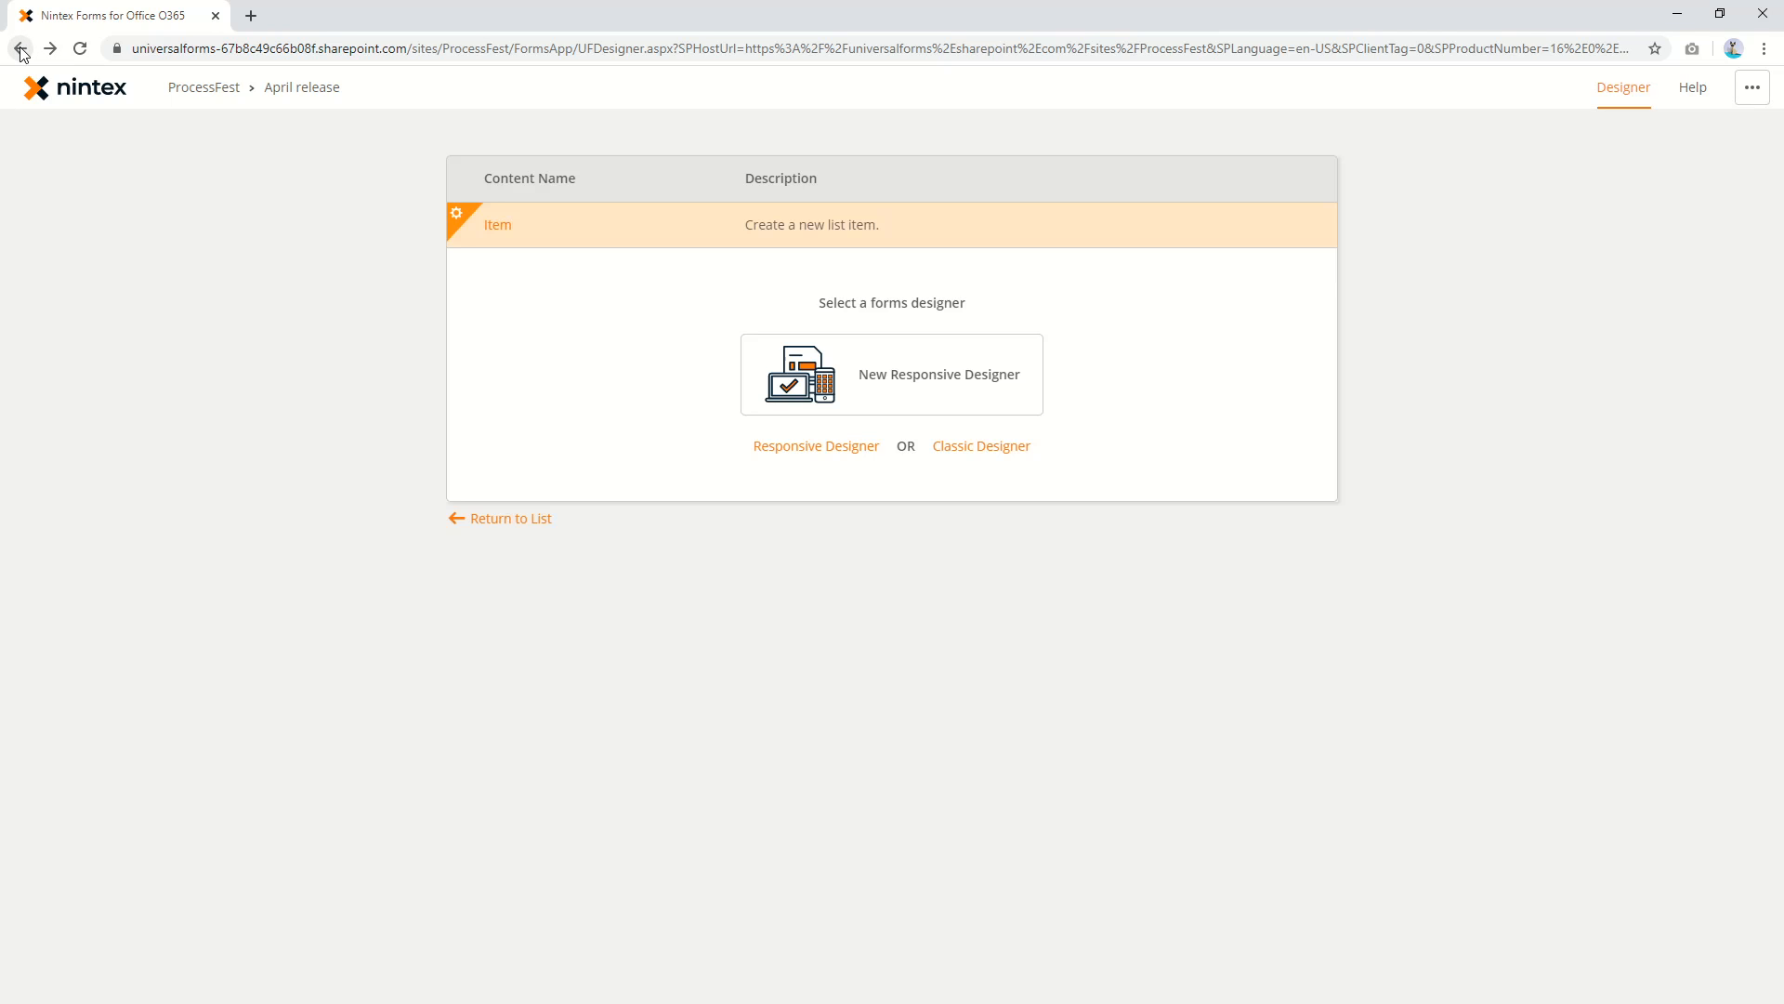
{"action": "left_click", "coordinate": [831, 452]}
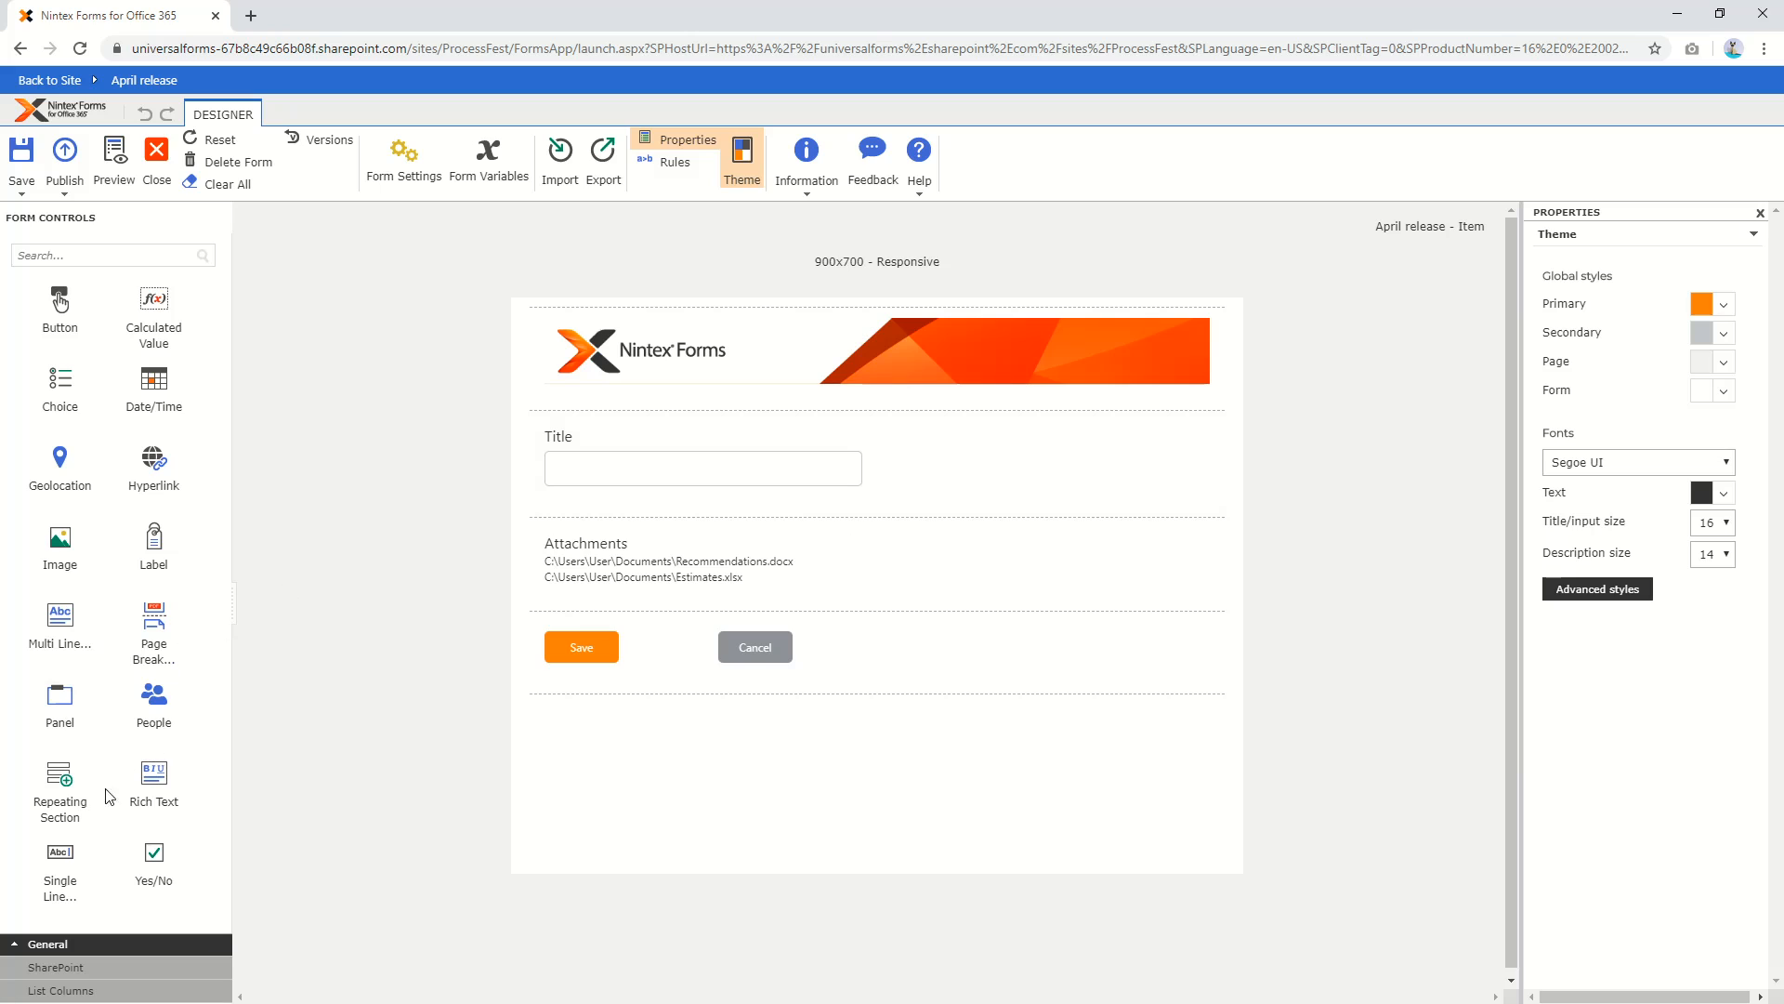
Add a repeating section between Title and Attachments, and place two single line textboxes side by side inside it
{"action": "left_click_drag", "start_coordinate": [58, 786], "coordinate": [709, 517]}
{"action": "left_click", "coordinate": [685, 573]}
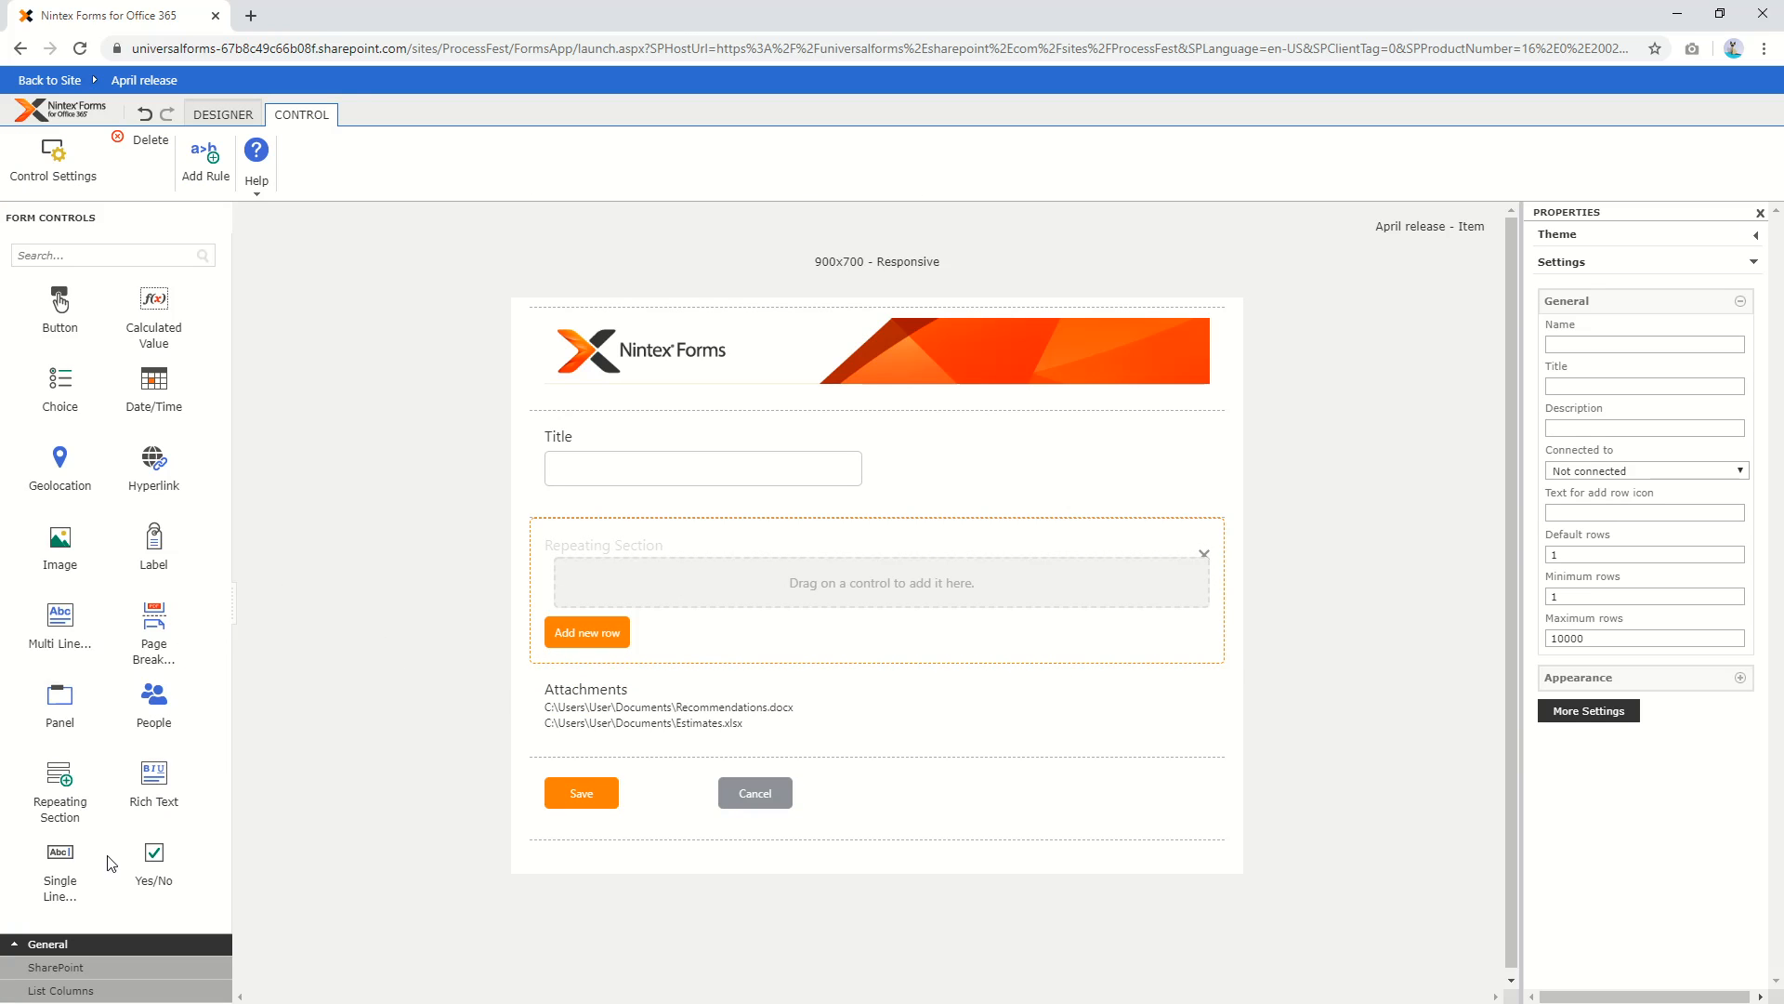
{"action": "left_click_drag", "start_coordinate": [60, 862], "coordinate": [666, 580]}
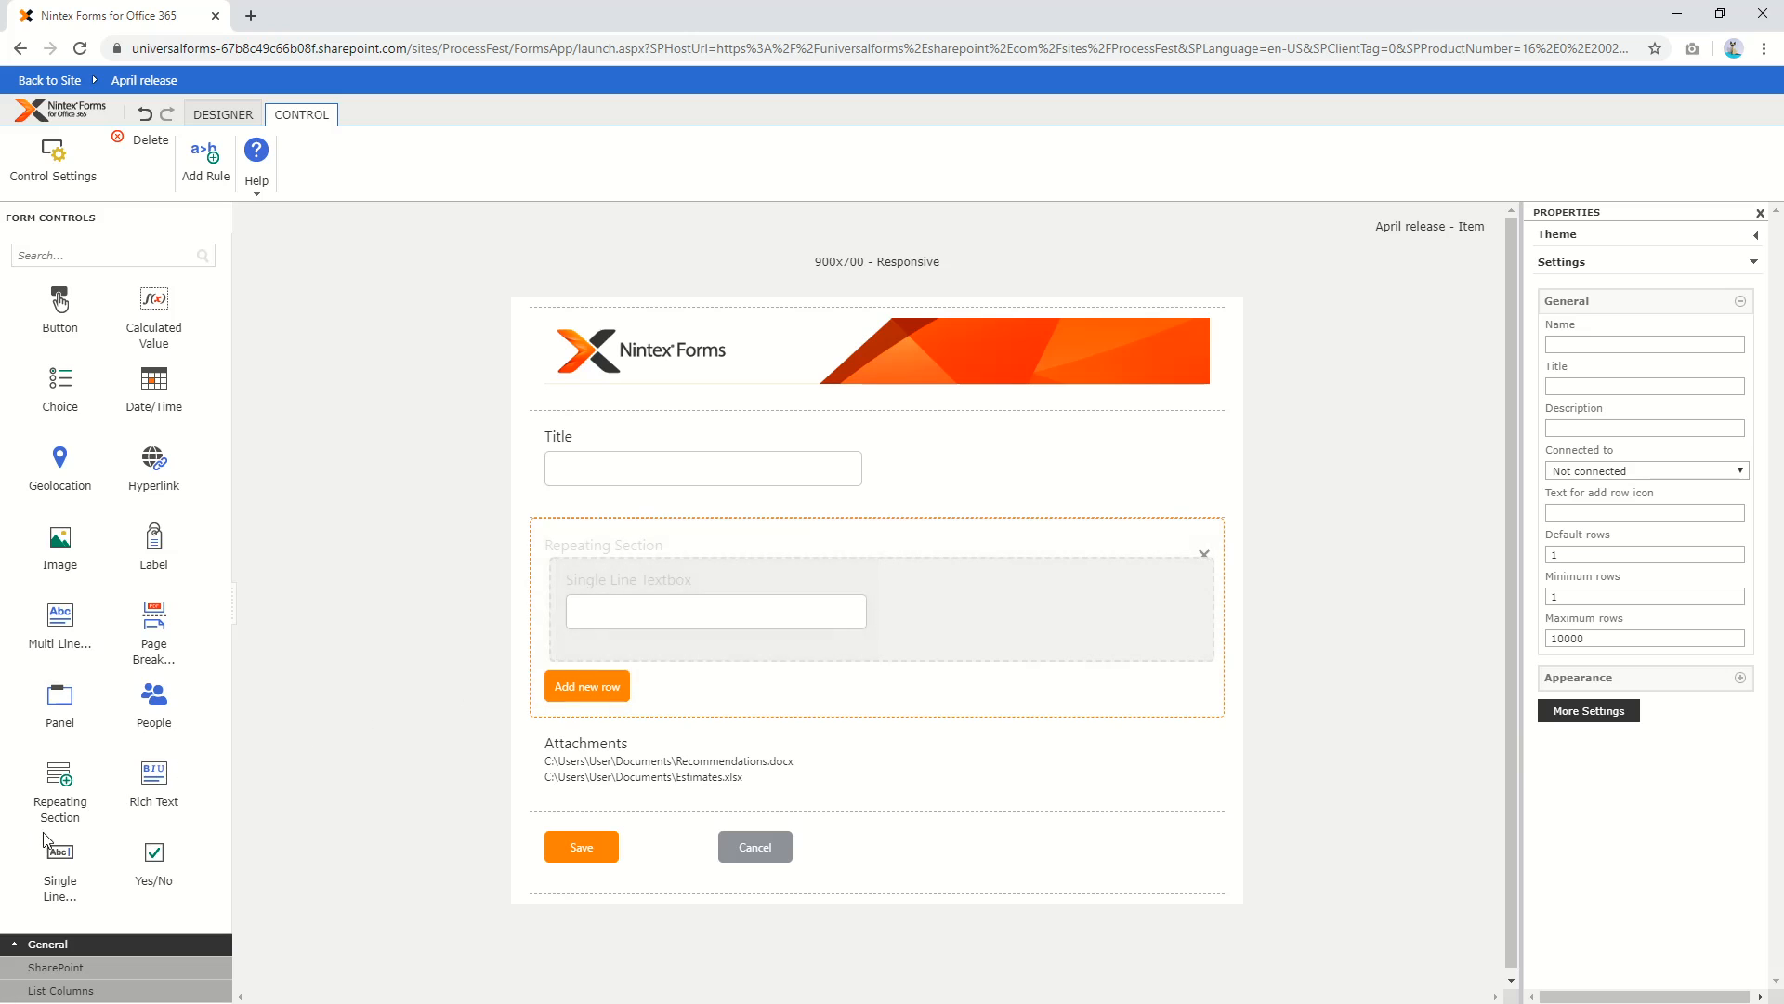
{"action": "left_click_drag", "start_coordinate": [59, 863], "coordinate": [1020, 605]}
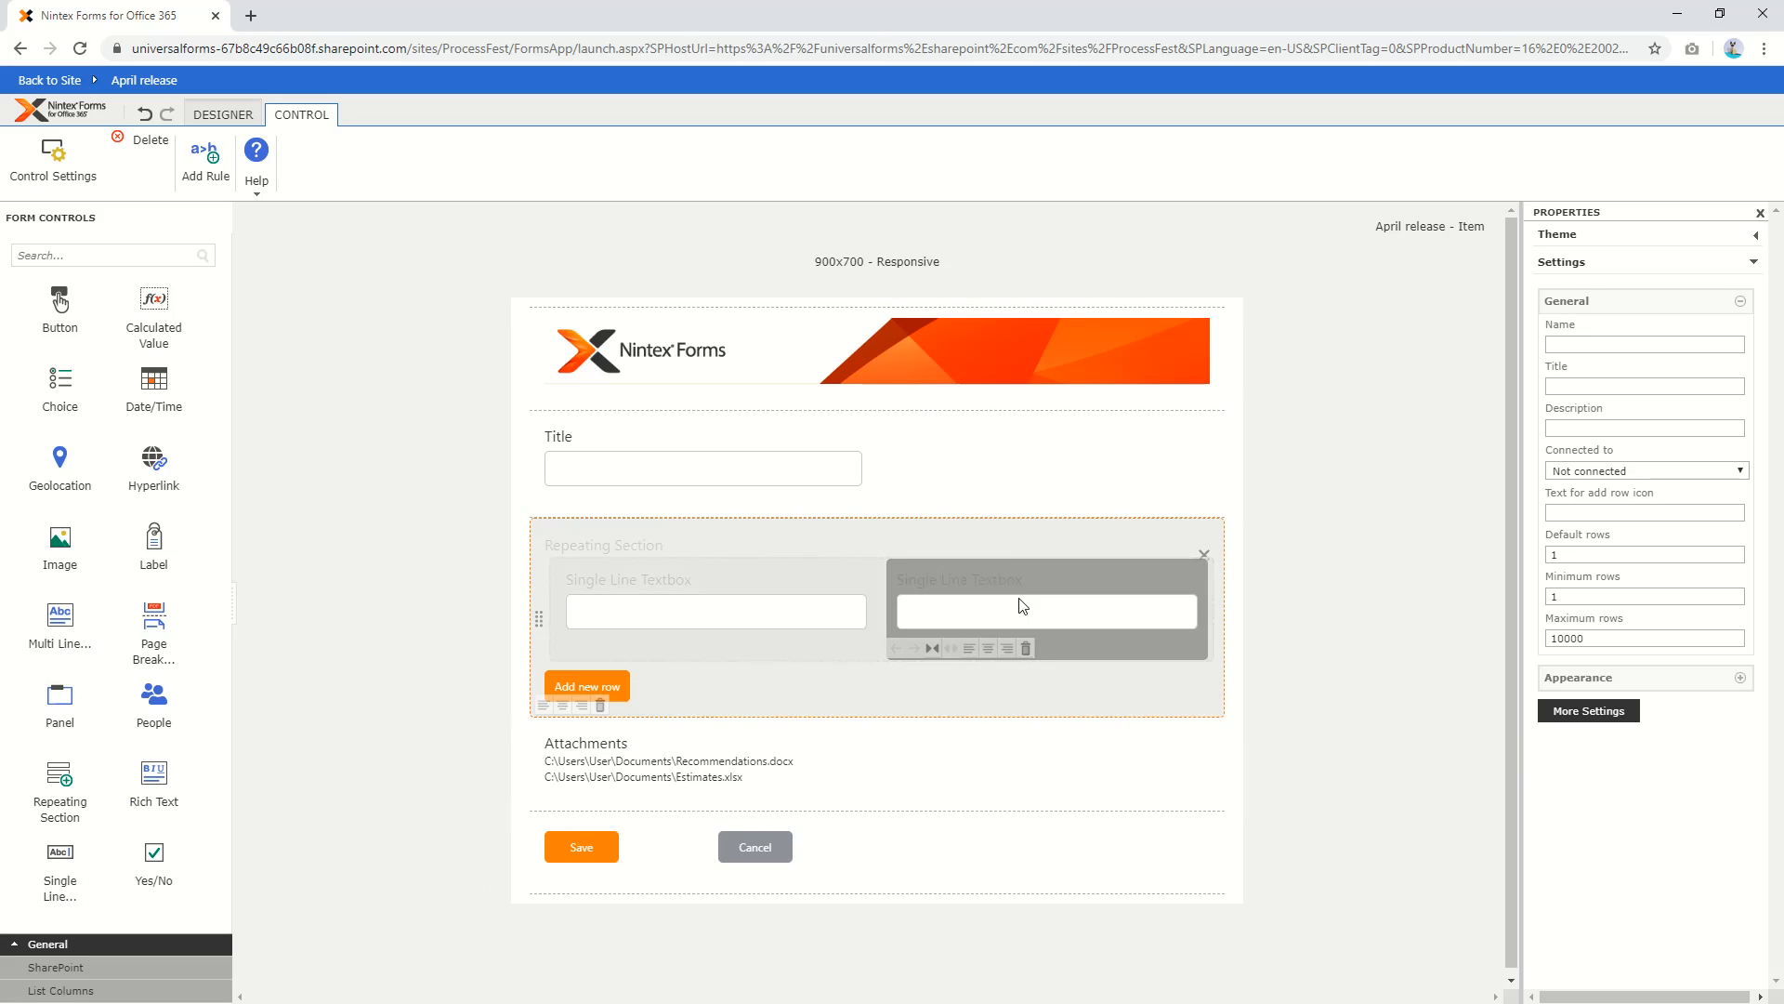
Narrow both single line textboxes in the repeating section to leave space beside them in the row
{"action": "left_click", "coordinate": [845, 576]}
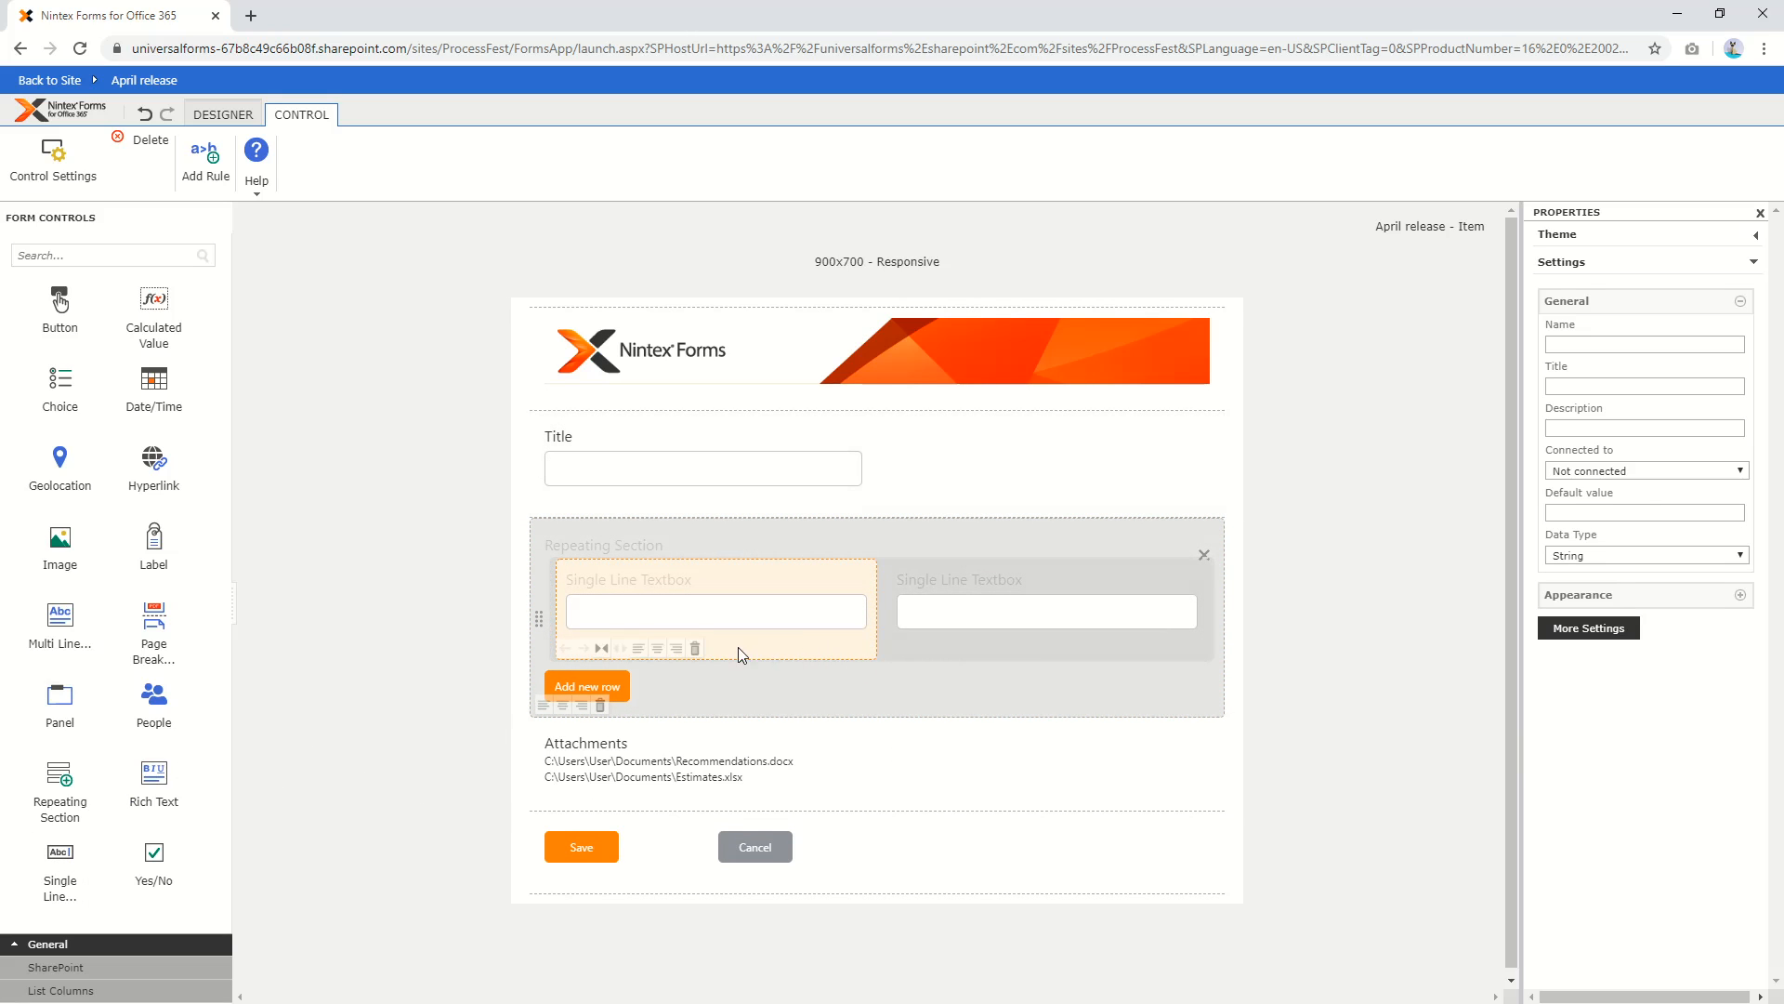
{"action": "left_click", "coordinate": [607, 654]}
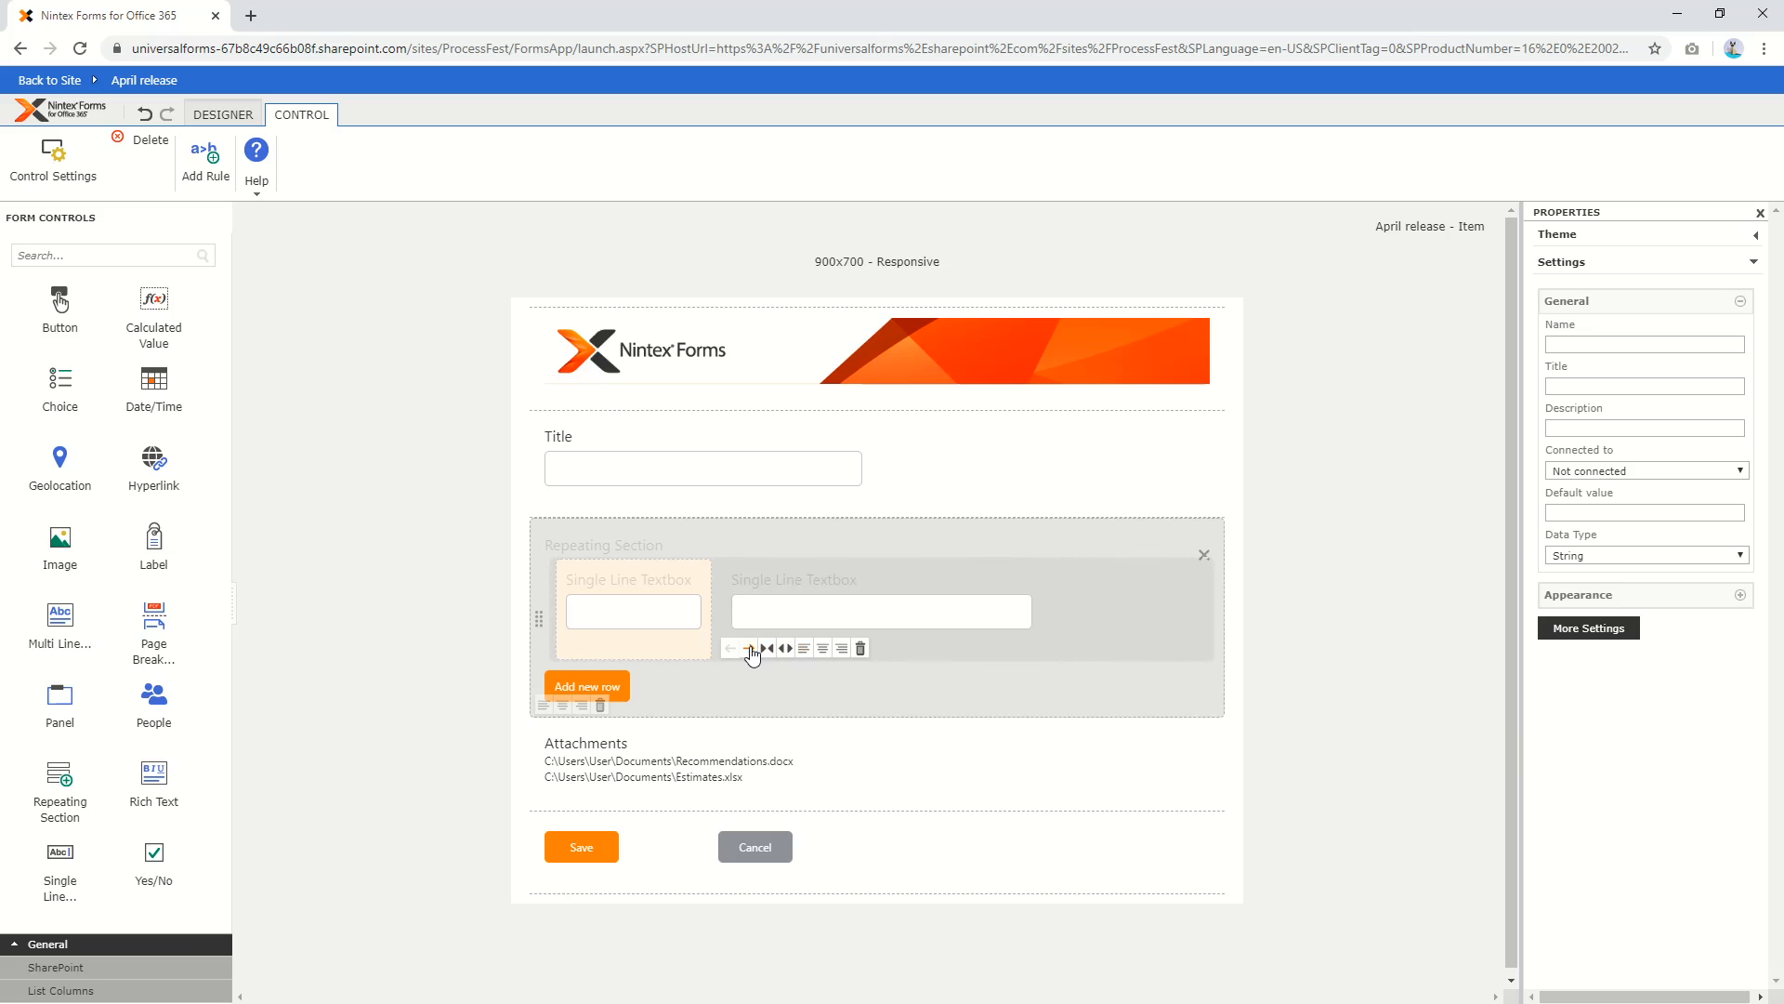
{"action": "left_click", "coordinate": [760, 650]}
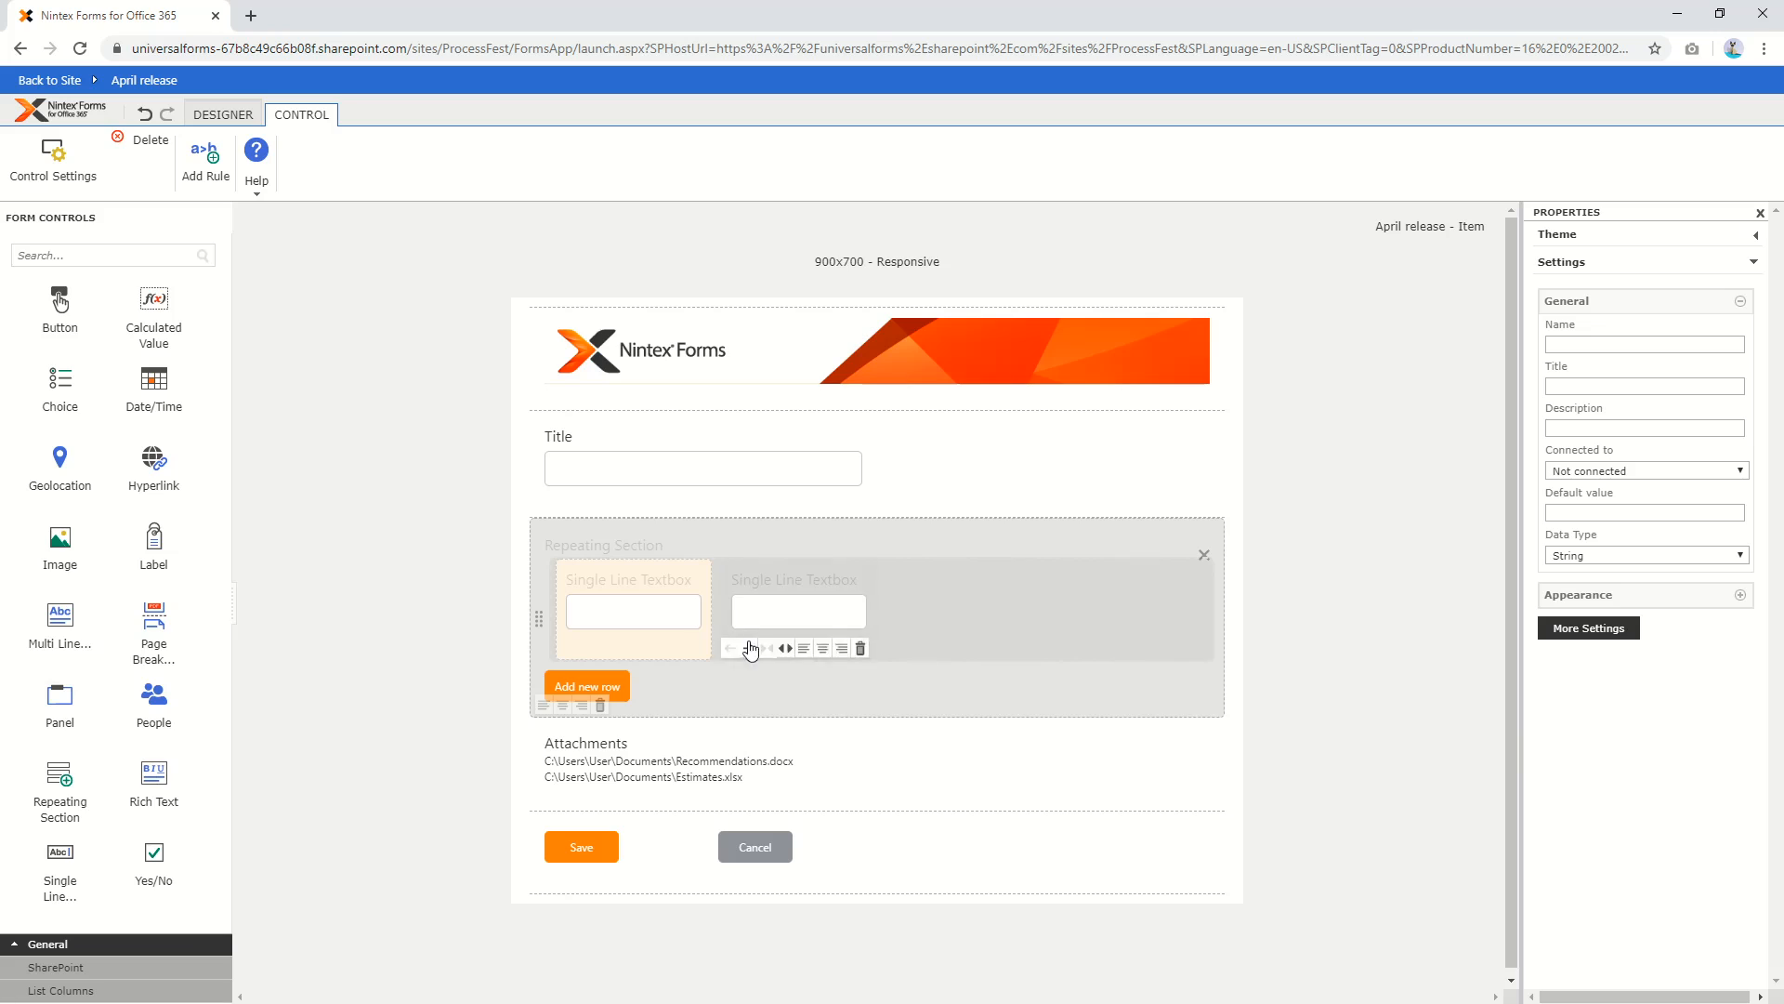
Set the data type of both textboxes to Decimal, and add a Calculated Value control beside them in the repeating section
{"action": "left_click", "coordinate": [1641, 554]}
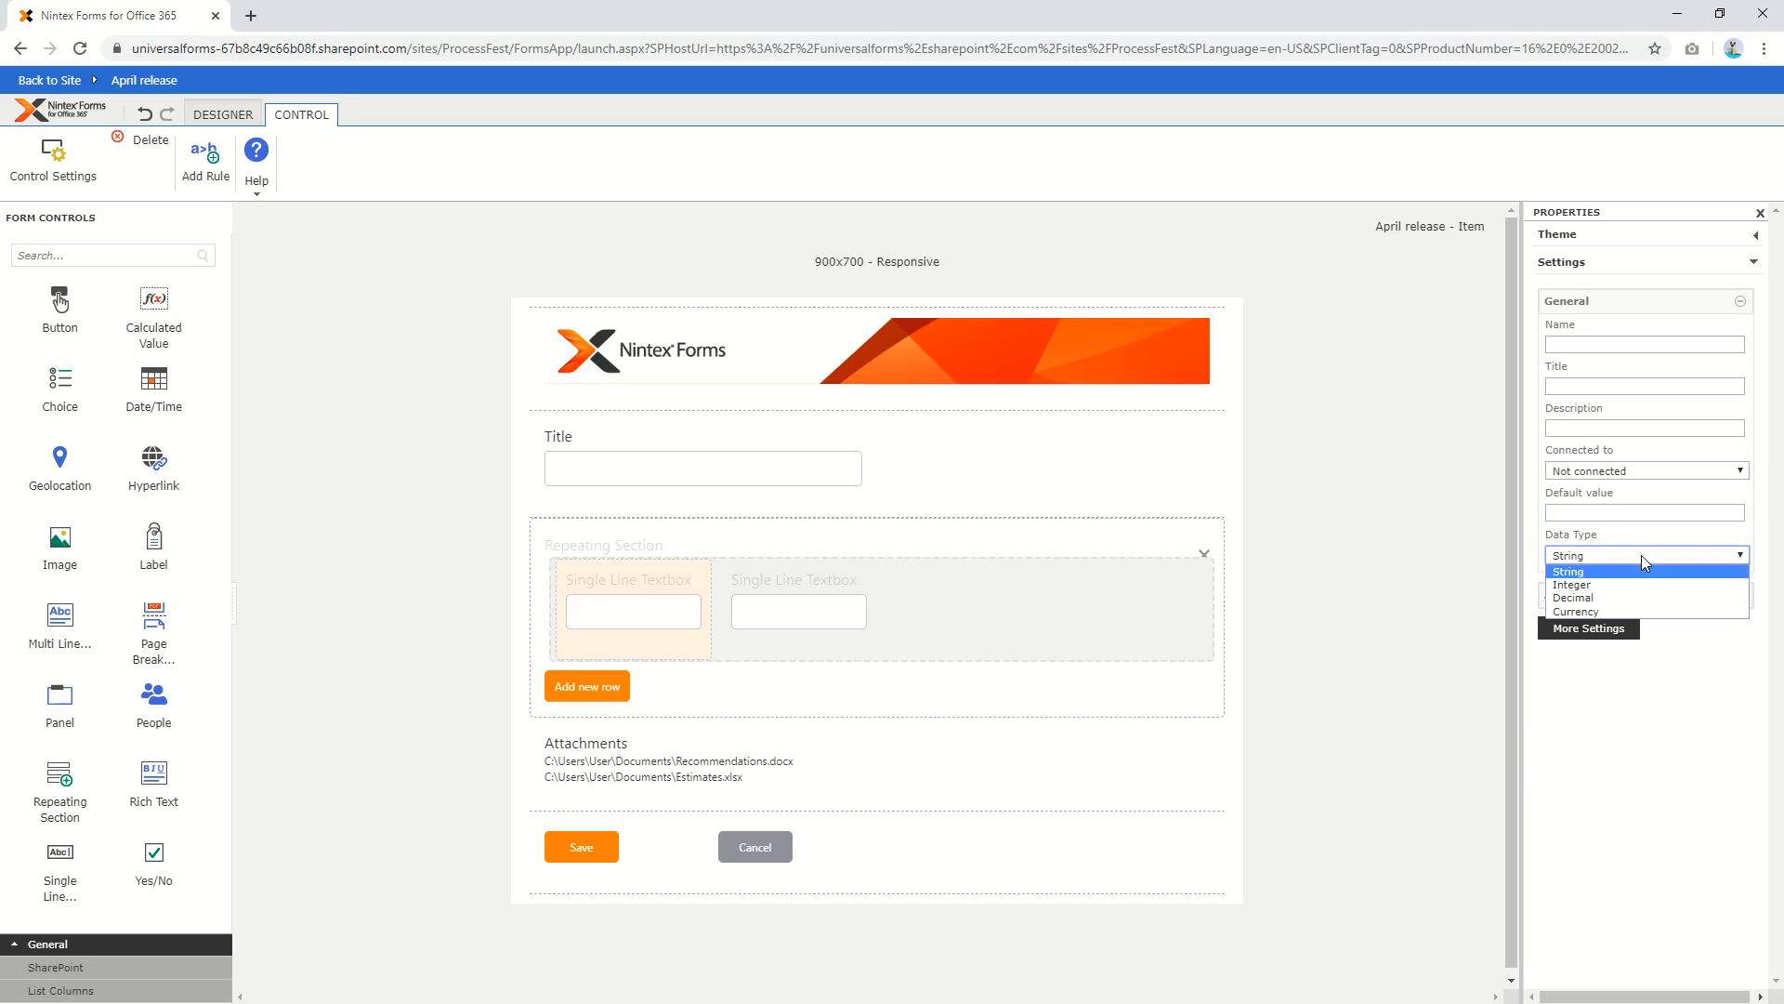
{"action": "left_click", "coordinate": [1610, 595]}
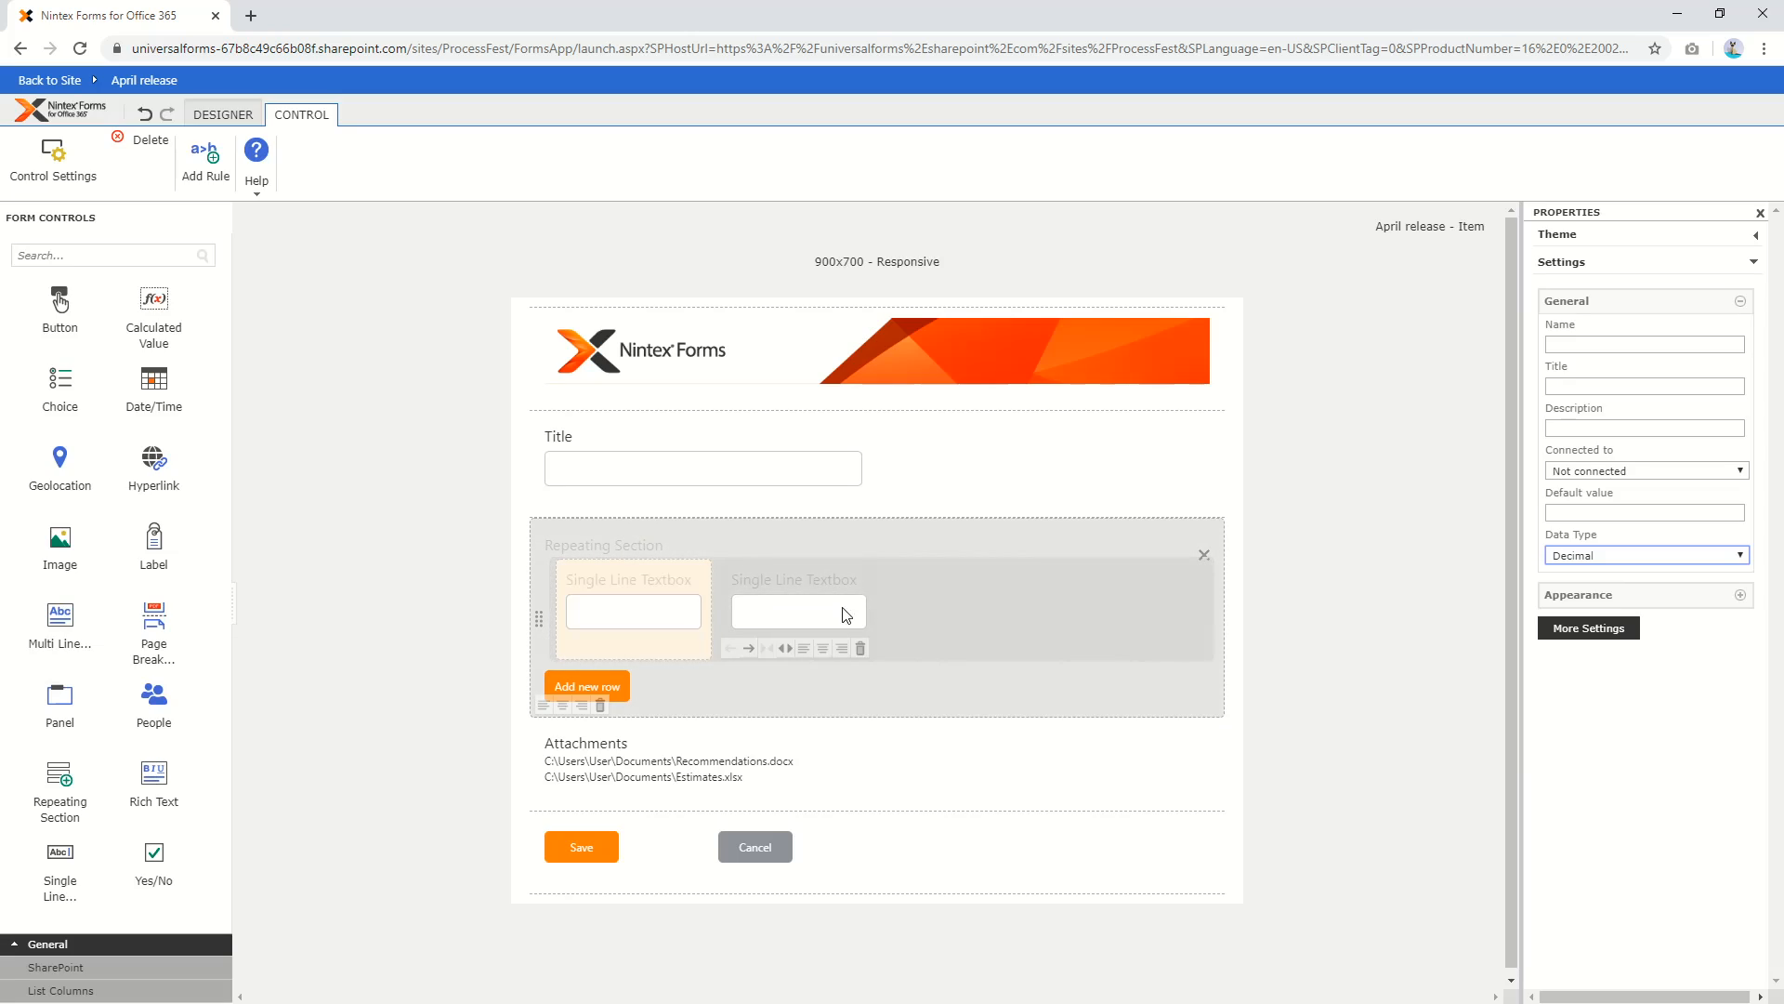
{"action": "left_click", "coordinate": [1587, 556]}
{"action": "left_click", "coordinate": [1577, 606]}
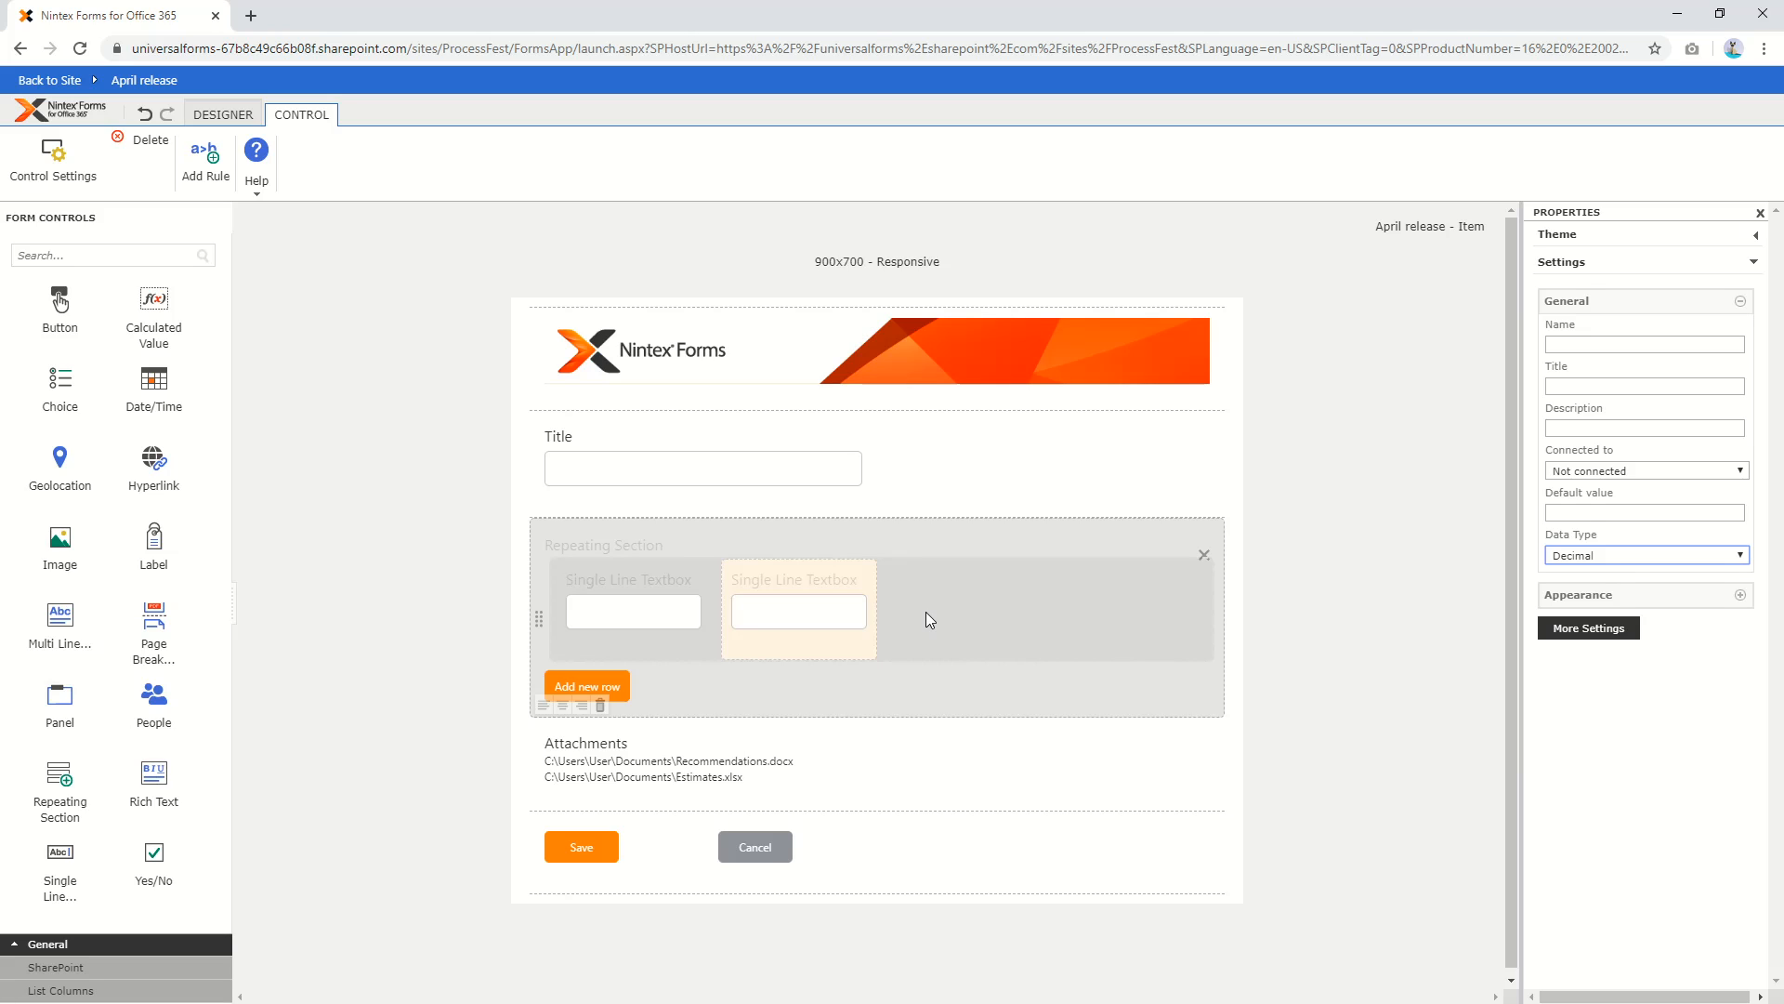
{"action": "left_click_drag", "start_coordinate": [172, 316], "coordinate": [1084, 596]}
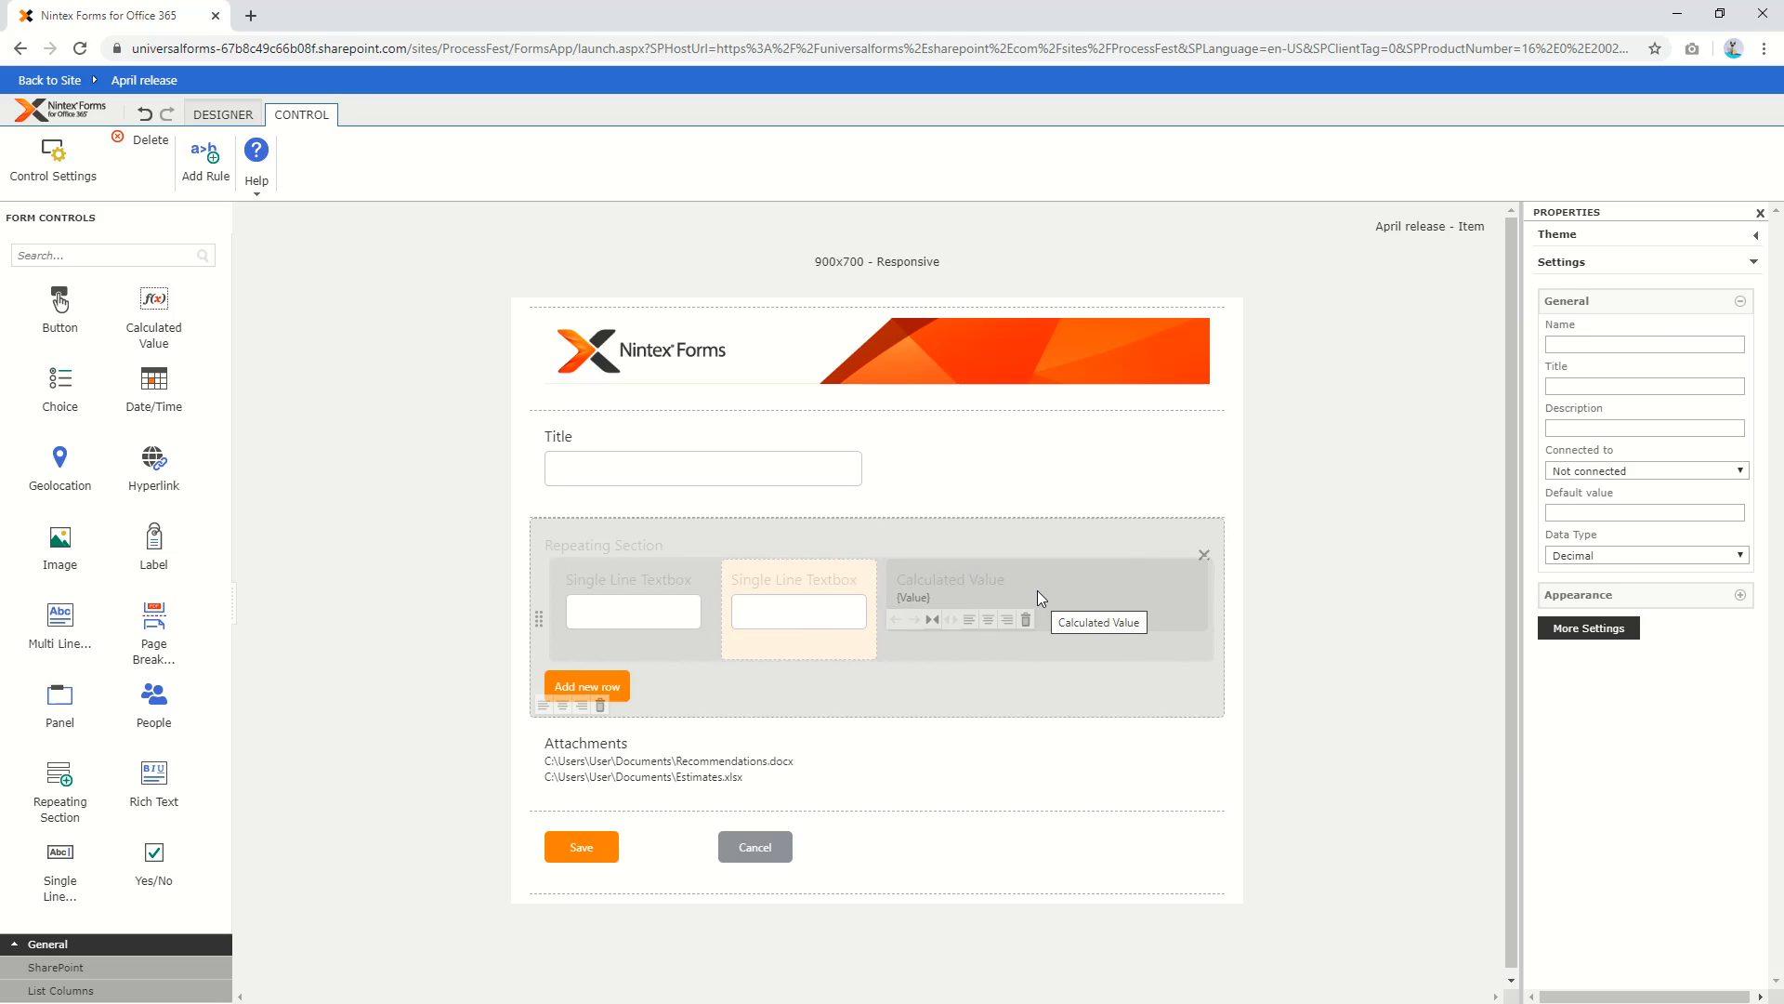
Set both the name and the title of the first textbox in the repeating section to Quantity
{"action": "left_click", "coordinate": [644, 609]}
{"action": "left_click", "coordinate": [1660, 345]}
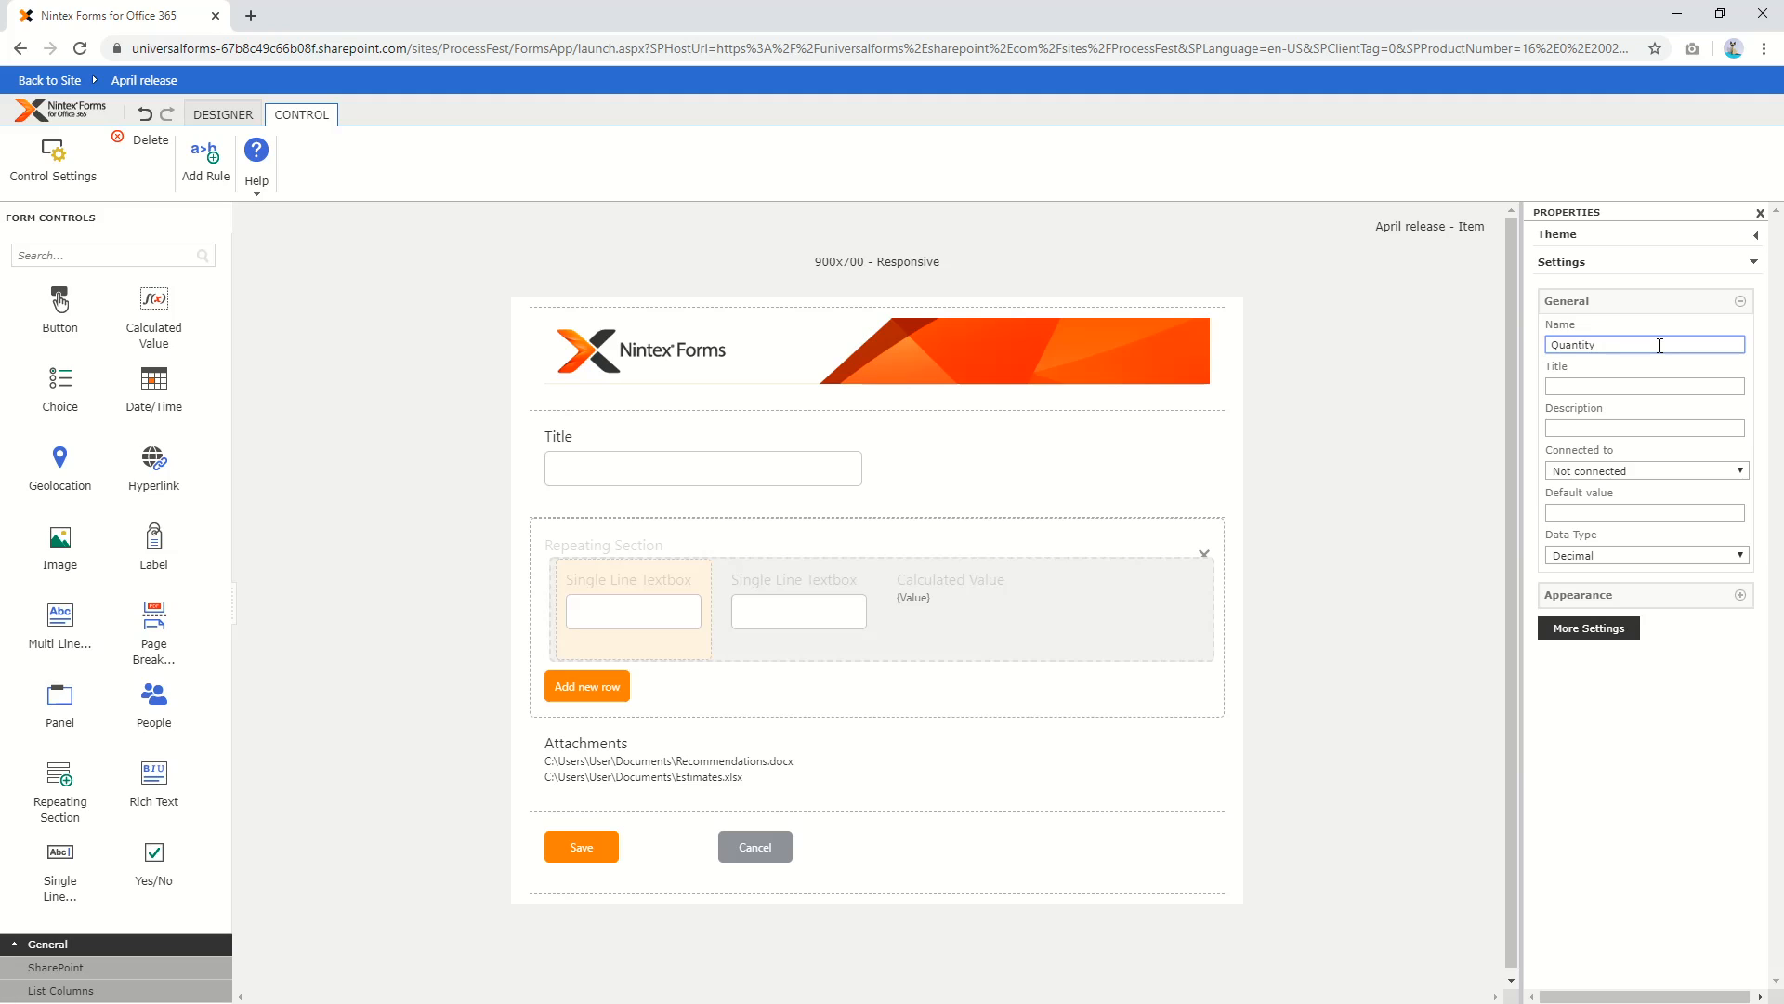
{"action": "left_click_drag", "start_coordinate": [1660, 345], "coordinate": [1552, 346]}
{"action": "key", "text": "ctrl+c"}
{"action": "left_click", "coordinate": [1597, 387]}
{"action": "key", "text": "ctrl+v"}
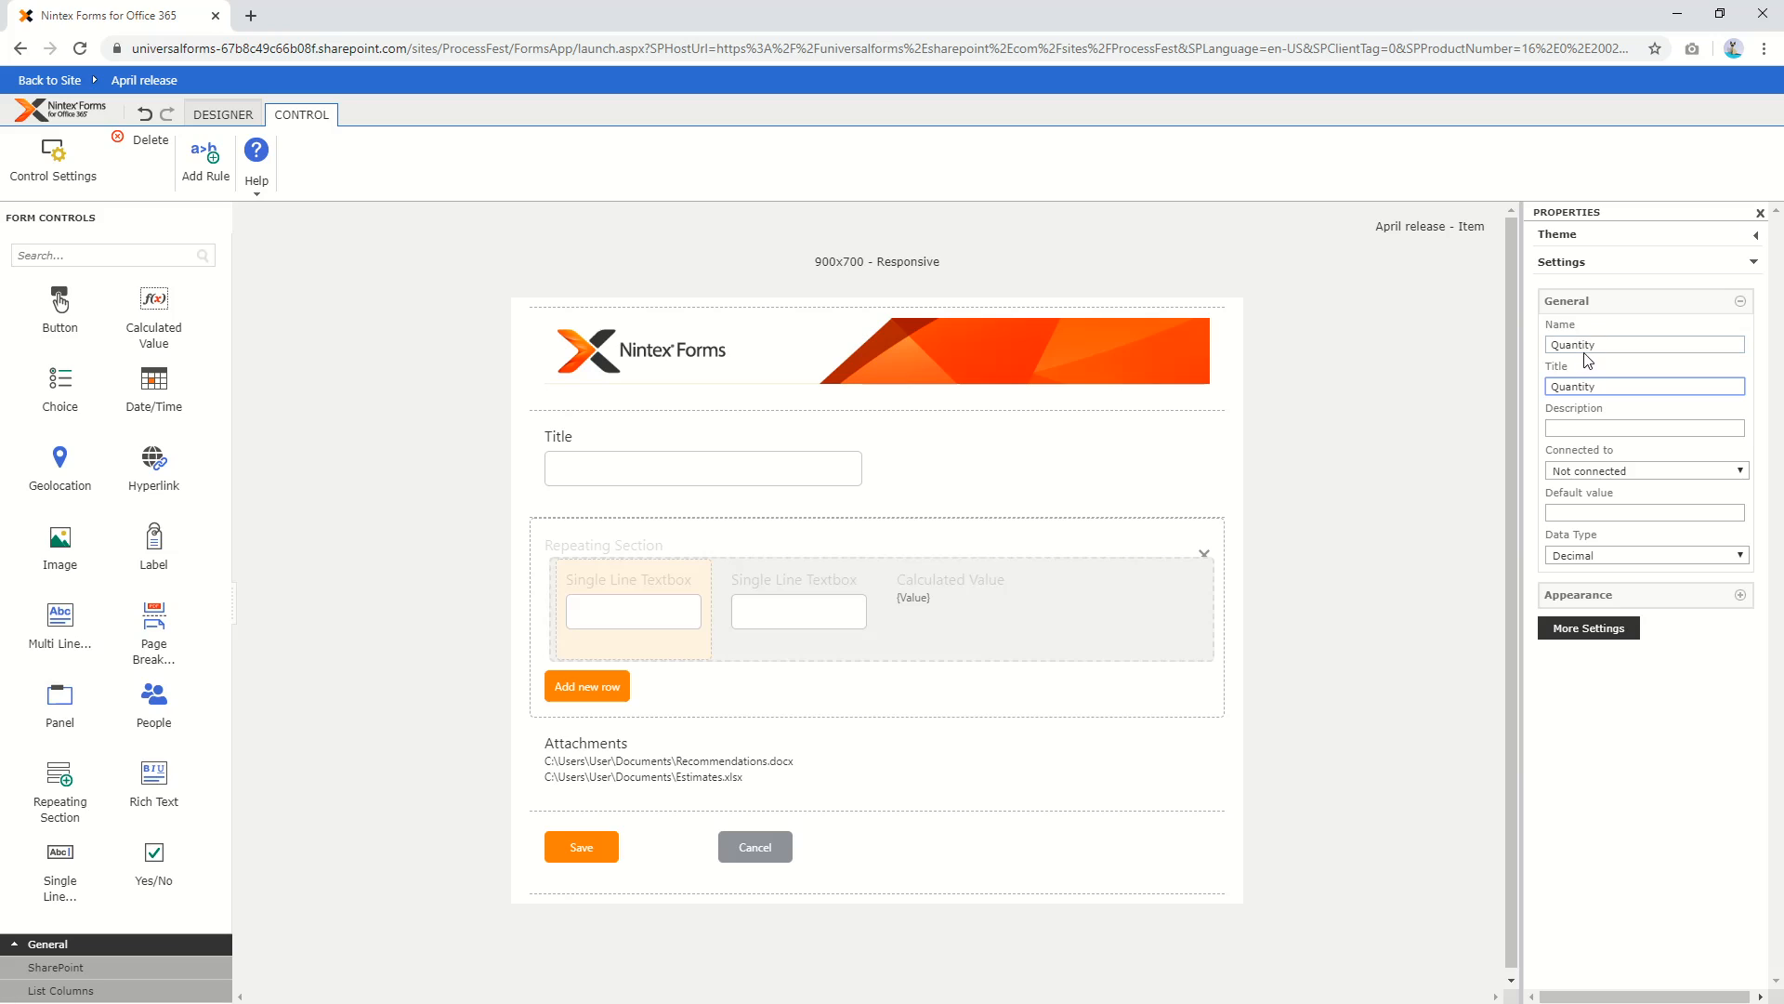
Set both the name and the title of the second textbox in the repeating section to Cost
{"action": "left_click", "coordinate": [796, 610]}
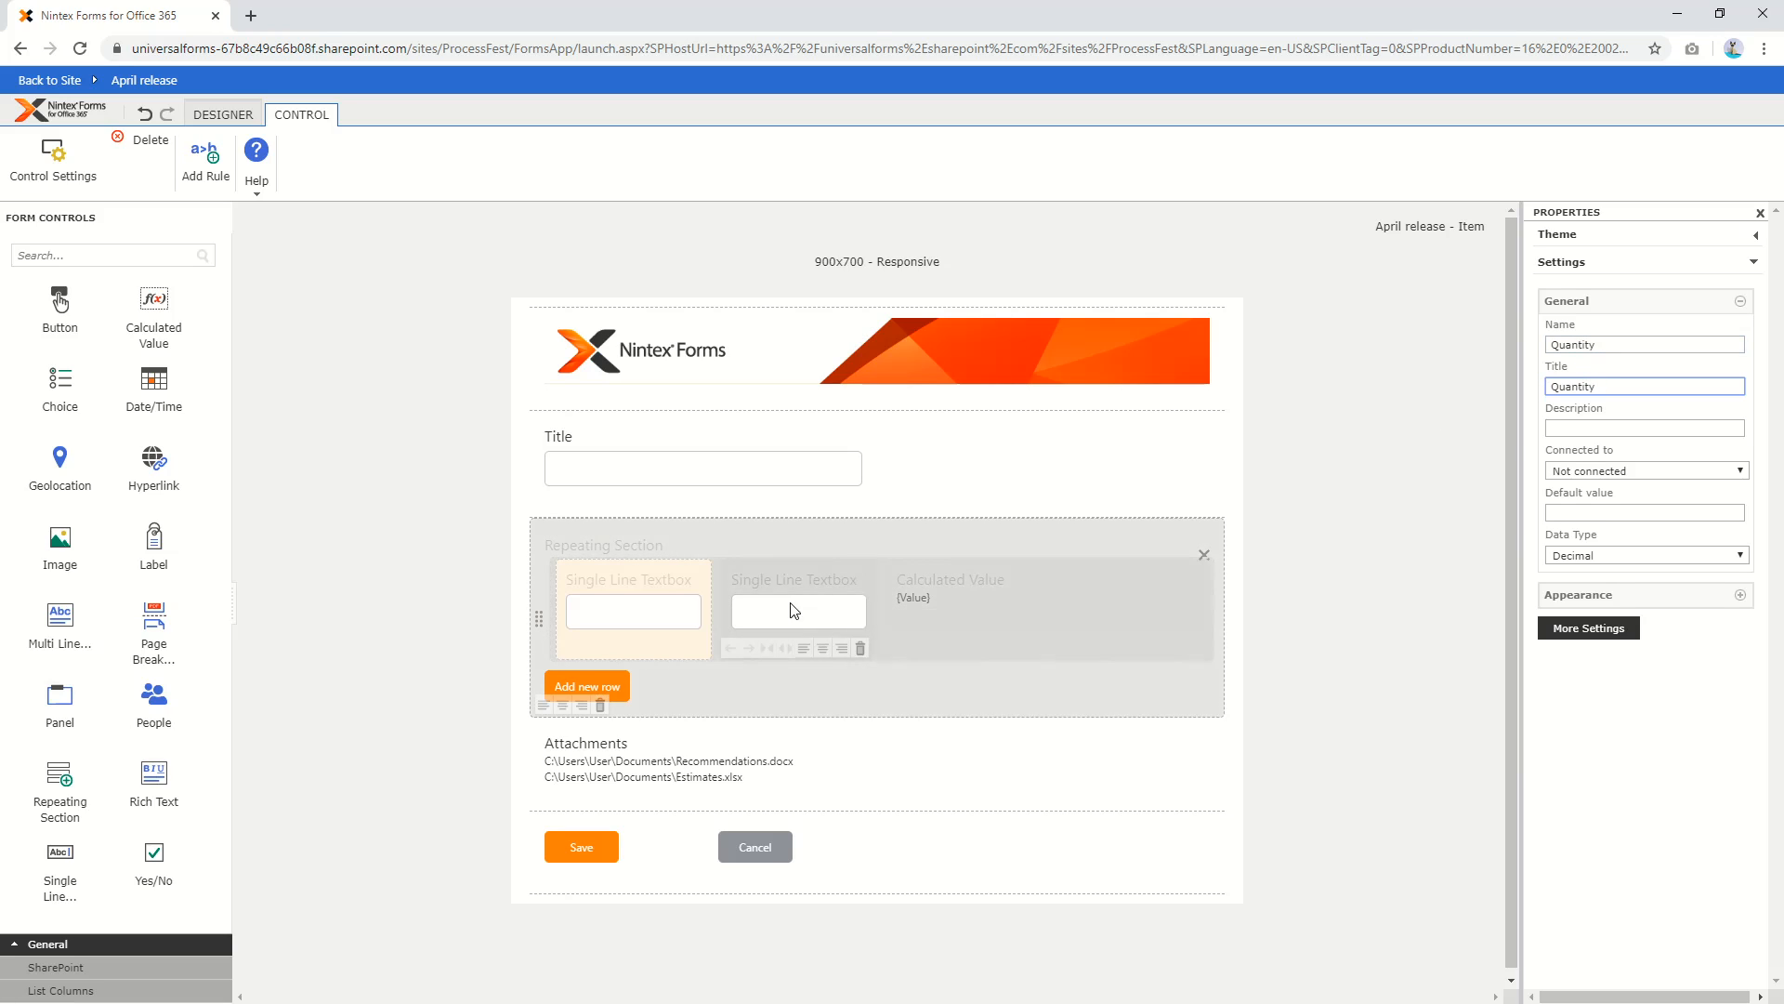
{"action": "left_click", "coordinate": [1602, 344]}
{"action": "type", "text": "XC"}
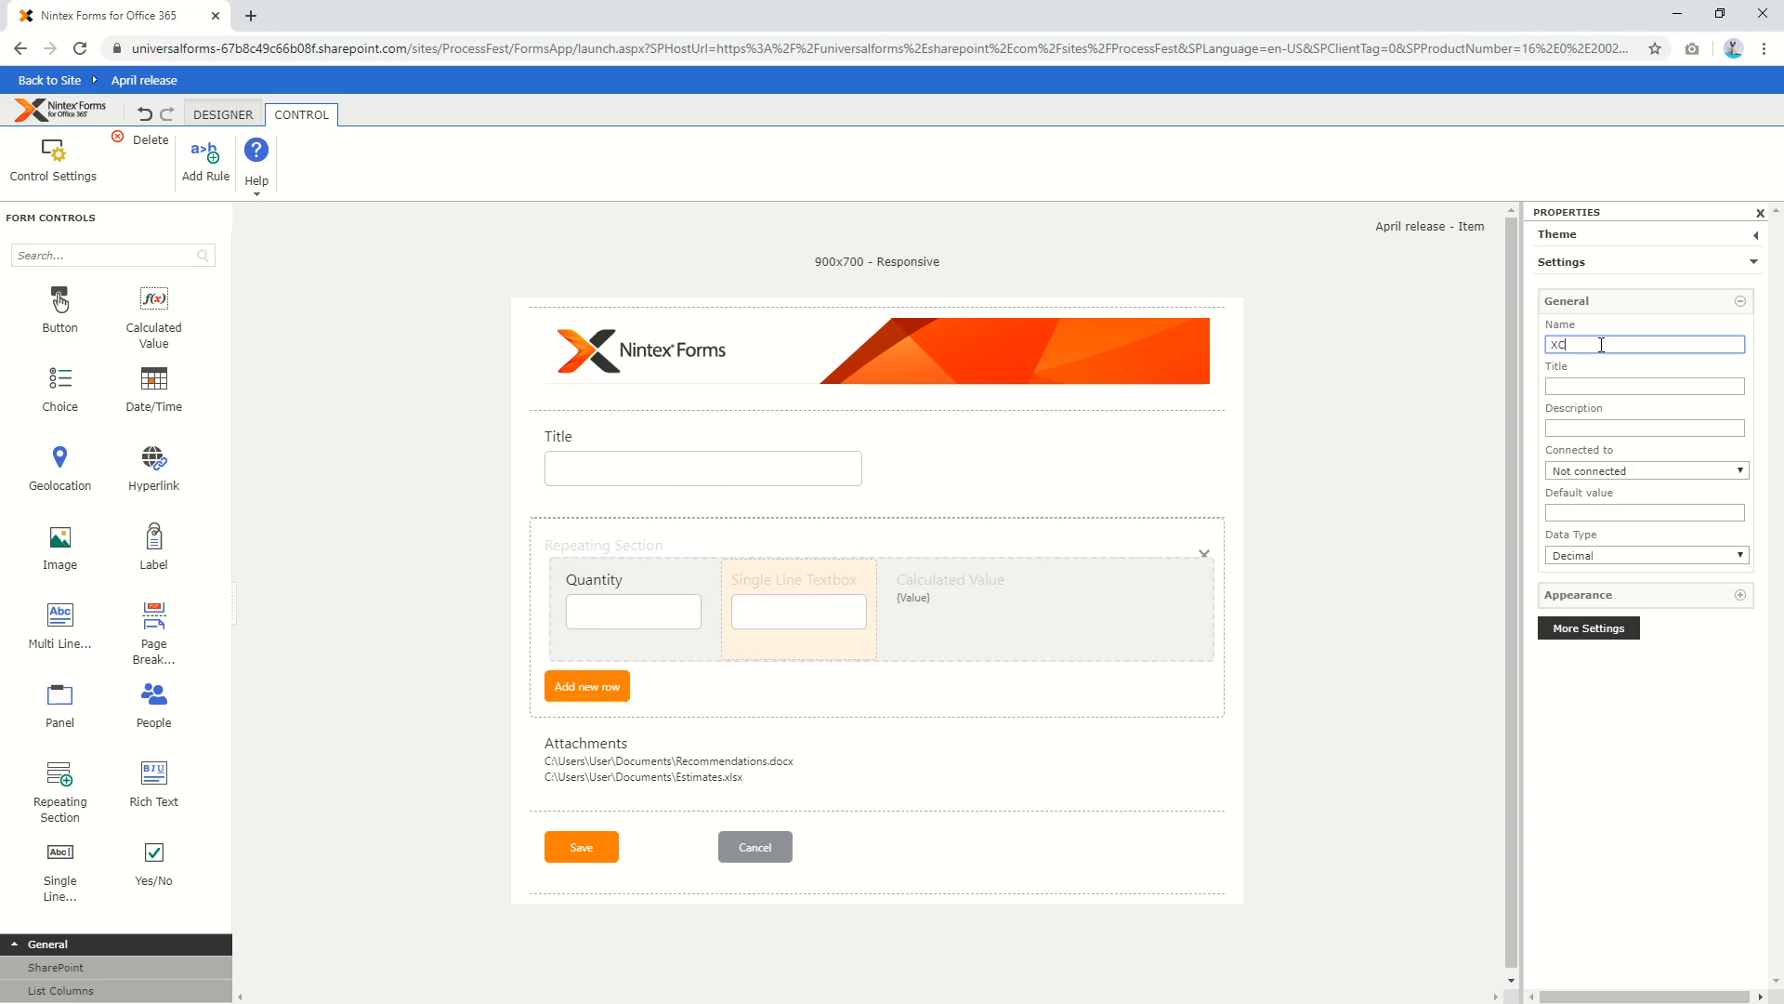
{"action": "left_click", "coordinate": [1617, 387]}
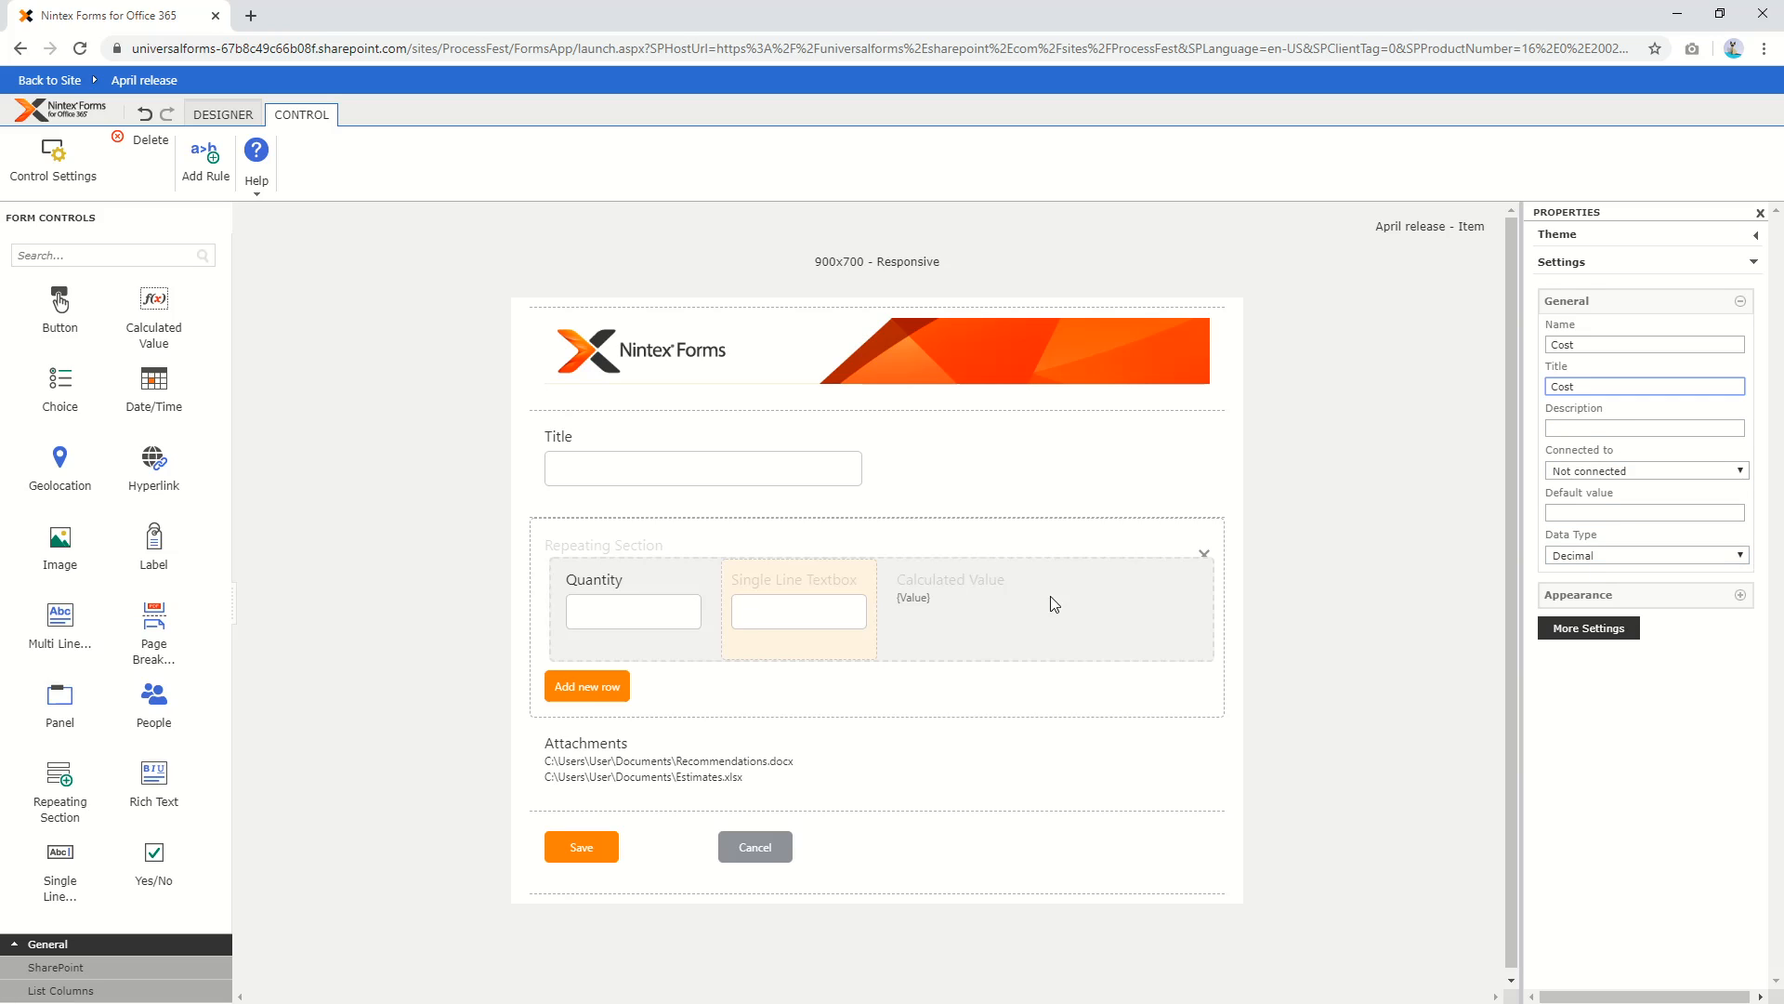
Set the formula of the Calculated Value control in the repeating section to Cost*Quantity, using the named controls
{"action": "left_click", "coordinate": [968, 589]}
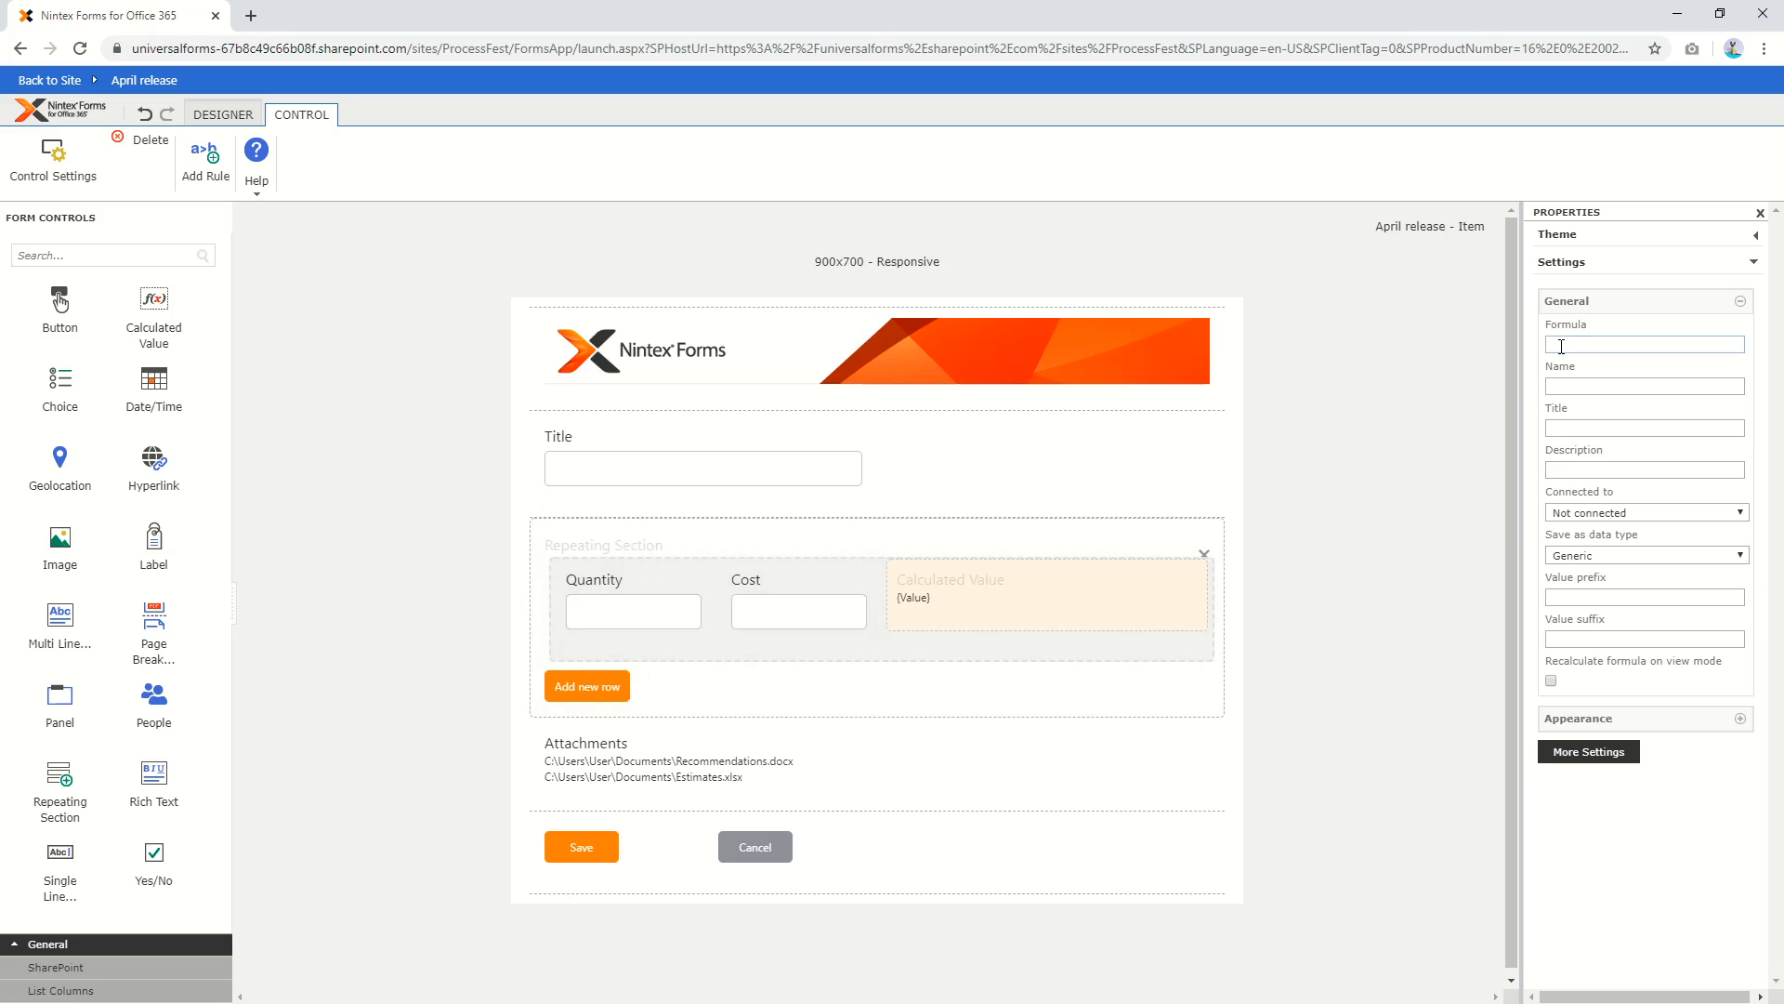
{"action": "double_click", "coordinate": [1049, 602]}
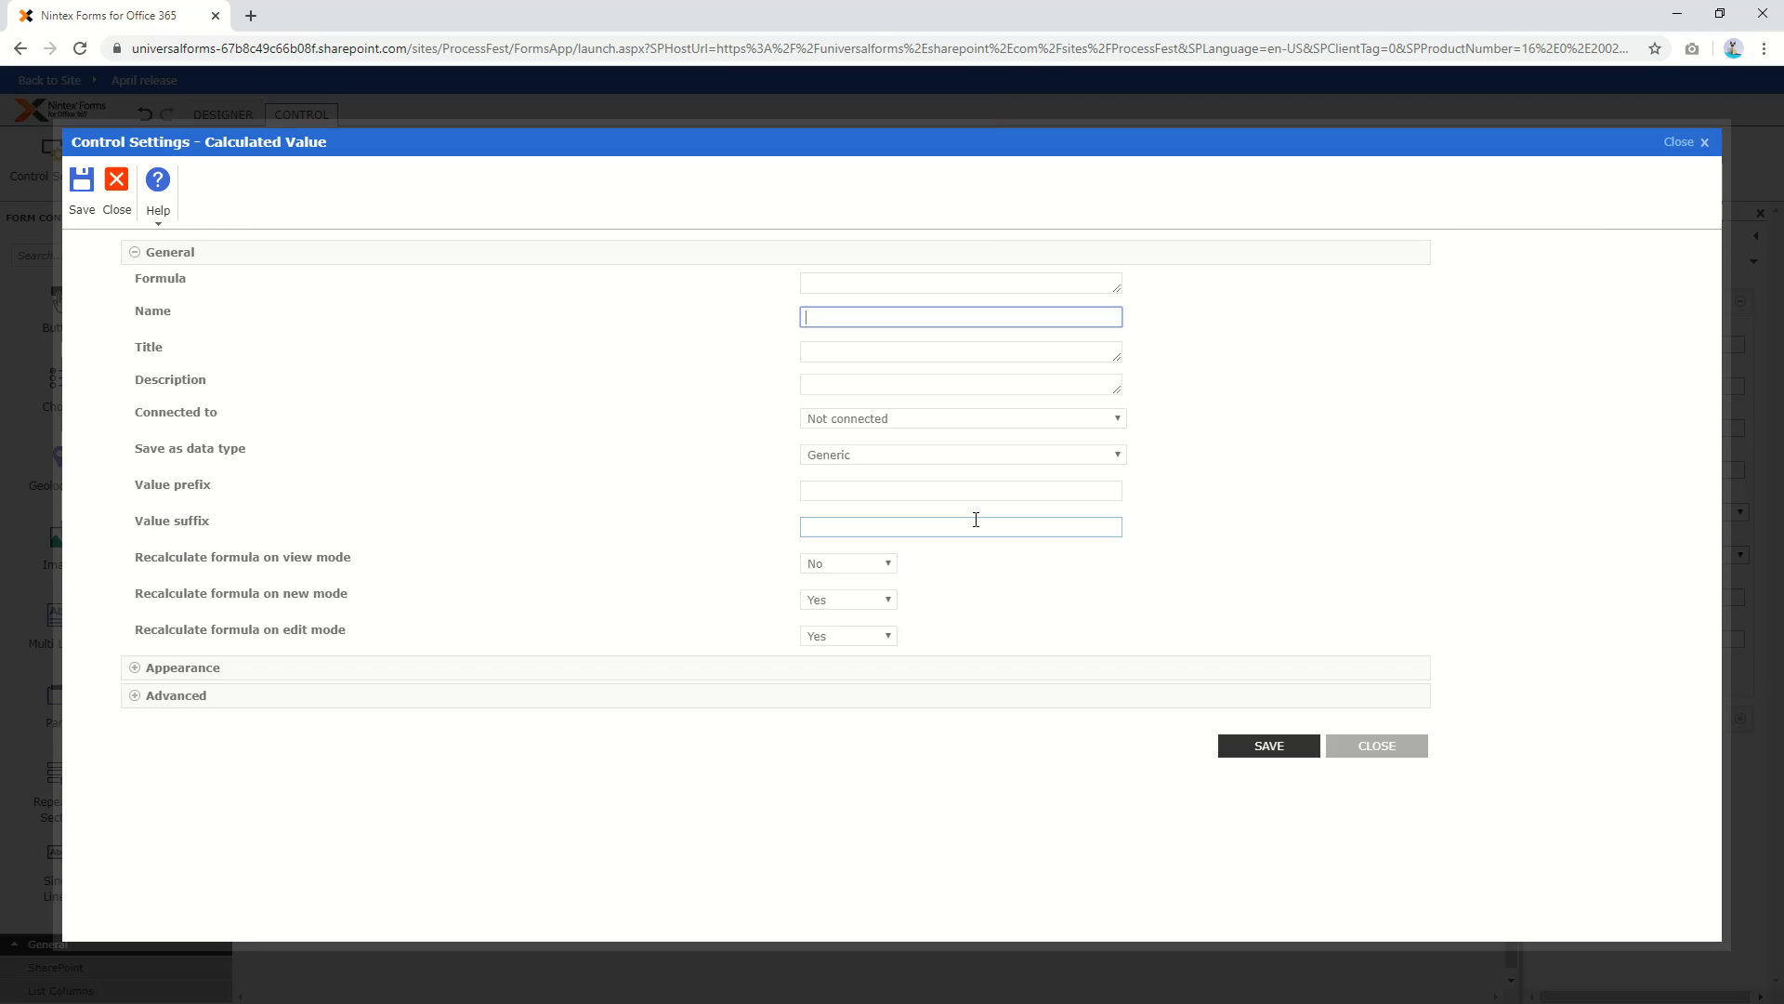
{"action": "left_click", "coordinate": [905, 281]}
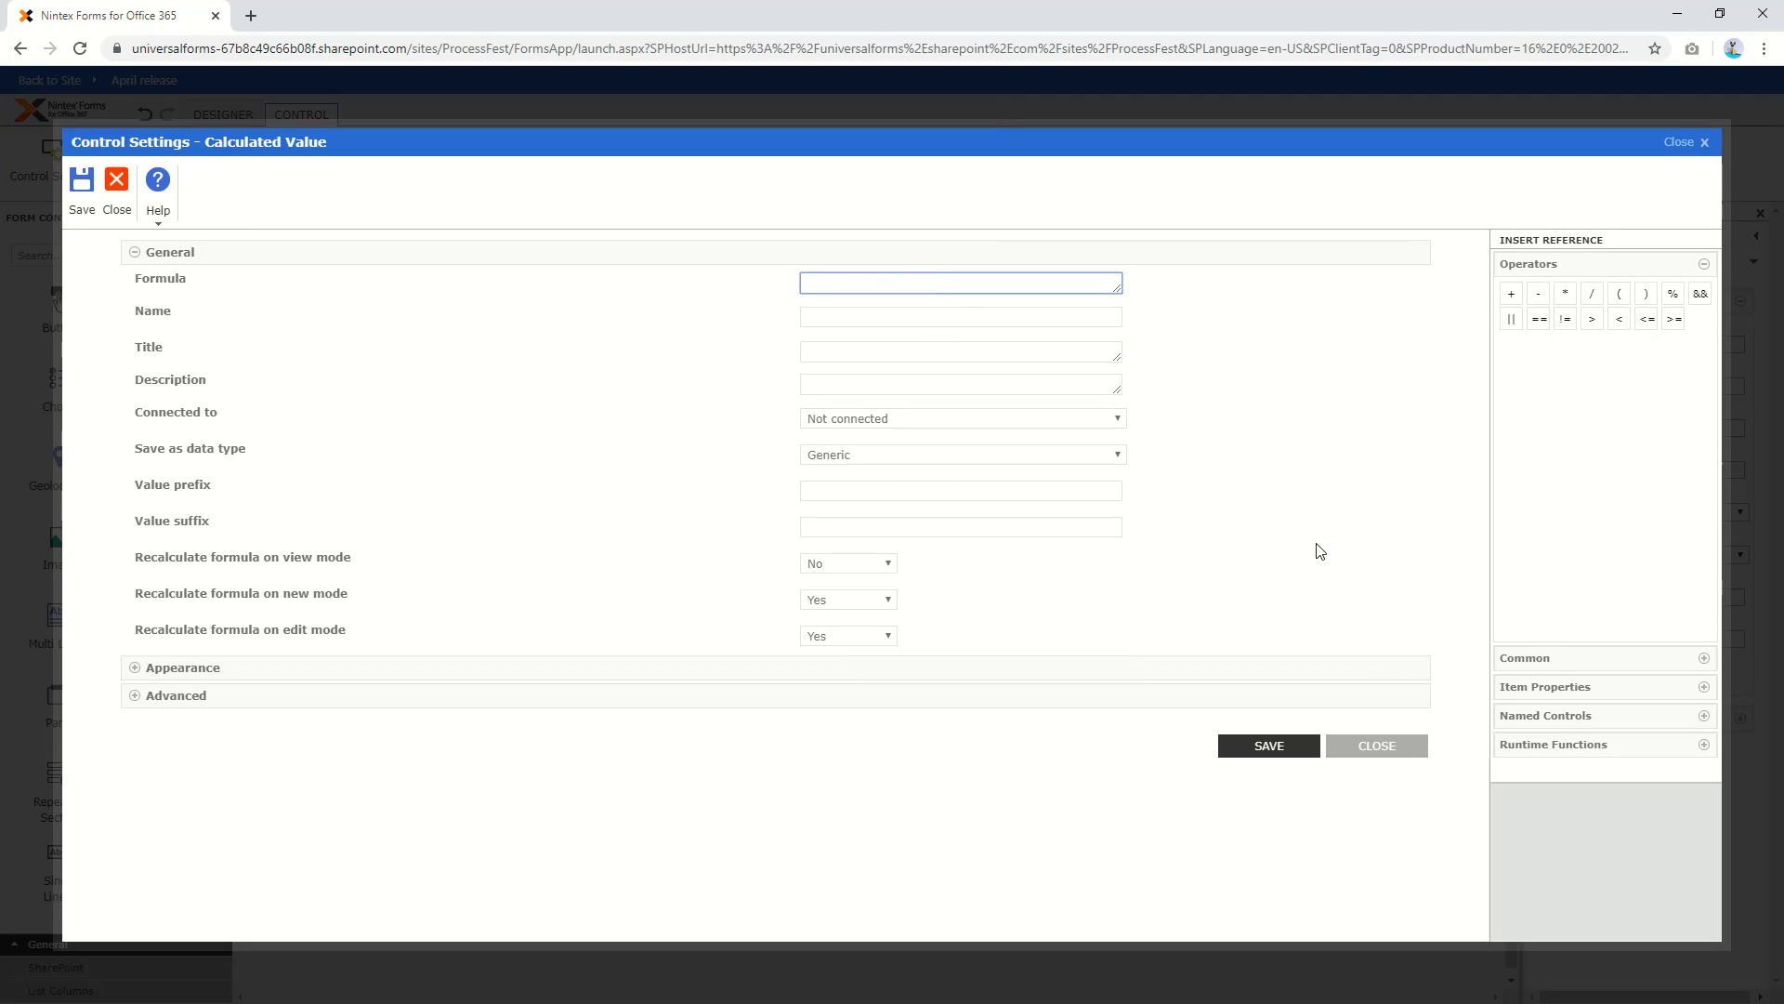
{"action": "left_click", "coordinate": [1514, 711]}
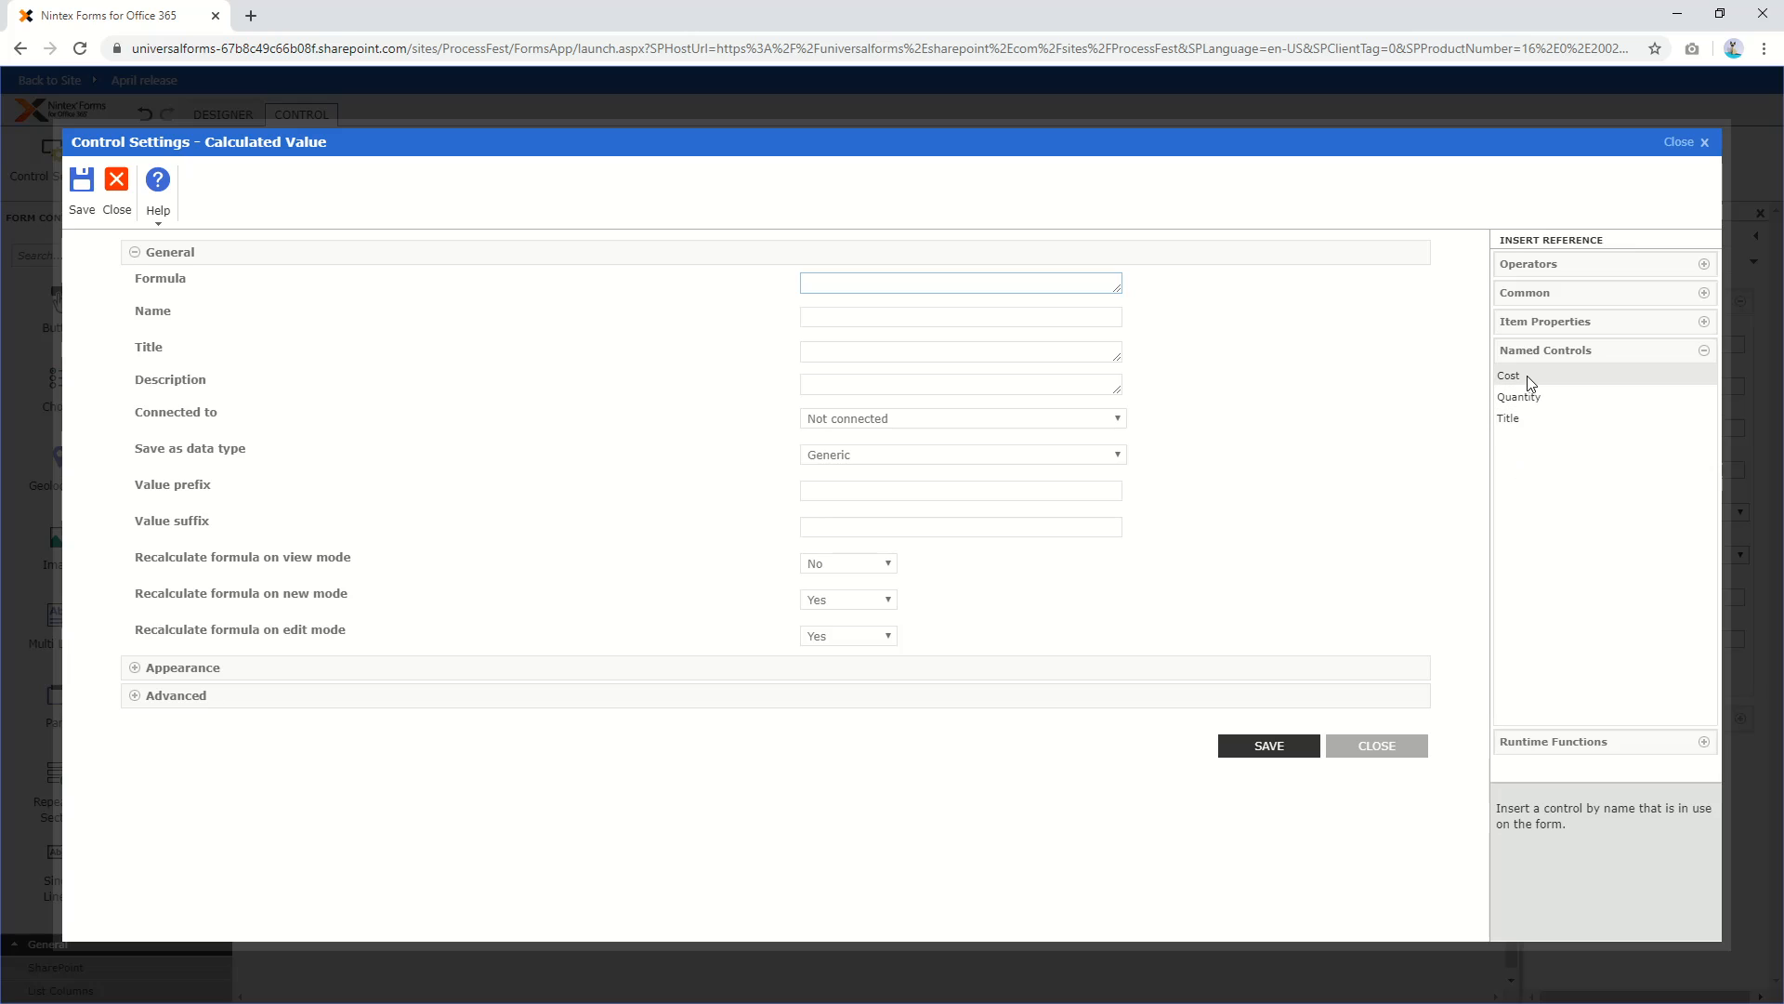
{"action": "double_click", "coordinate": [1510, 373]}
{"action": "left_click", "coordinate": [1063, 316]}
{"action": "type", "text": "*"}
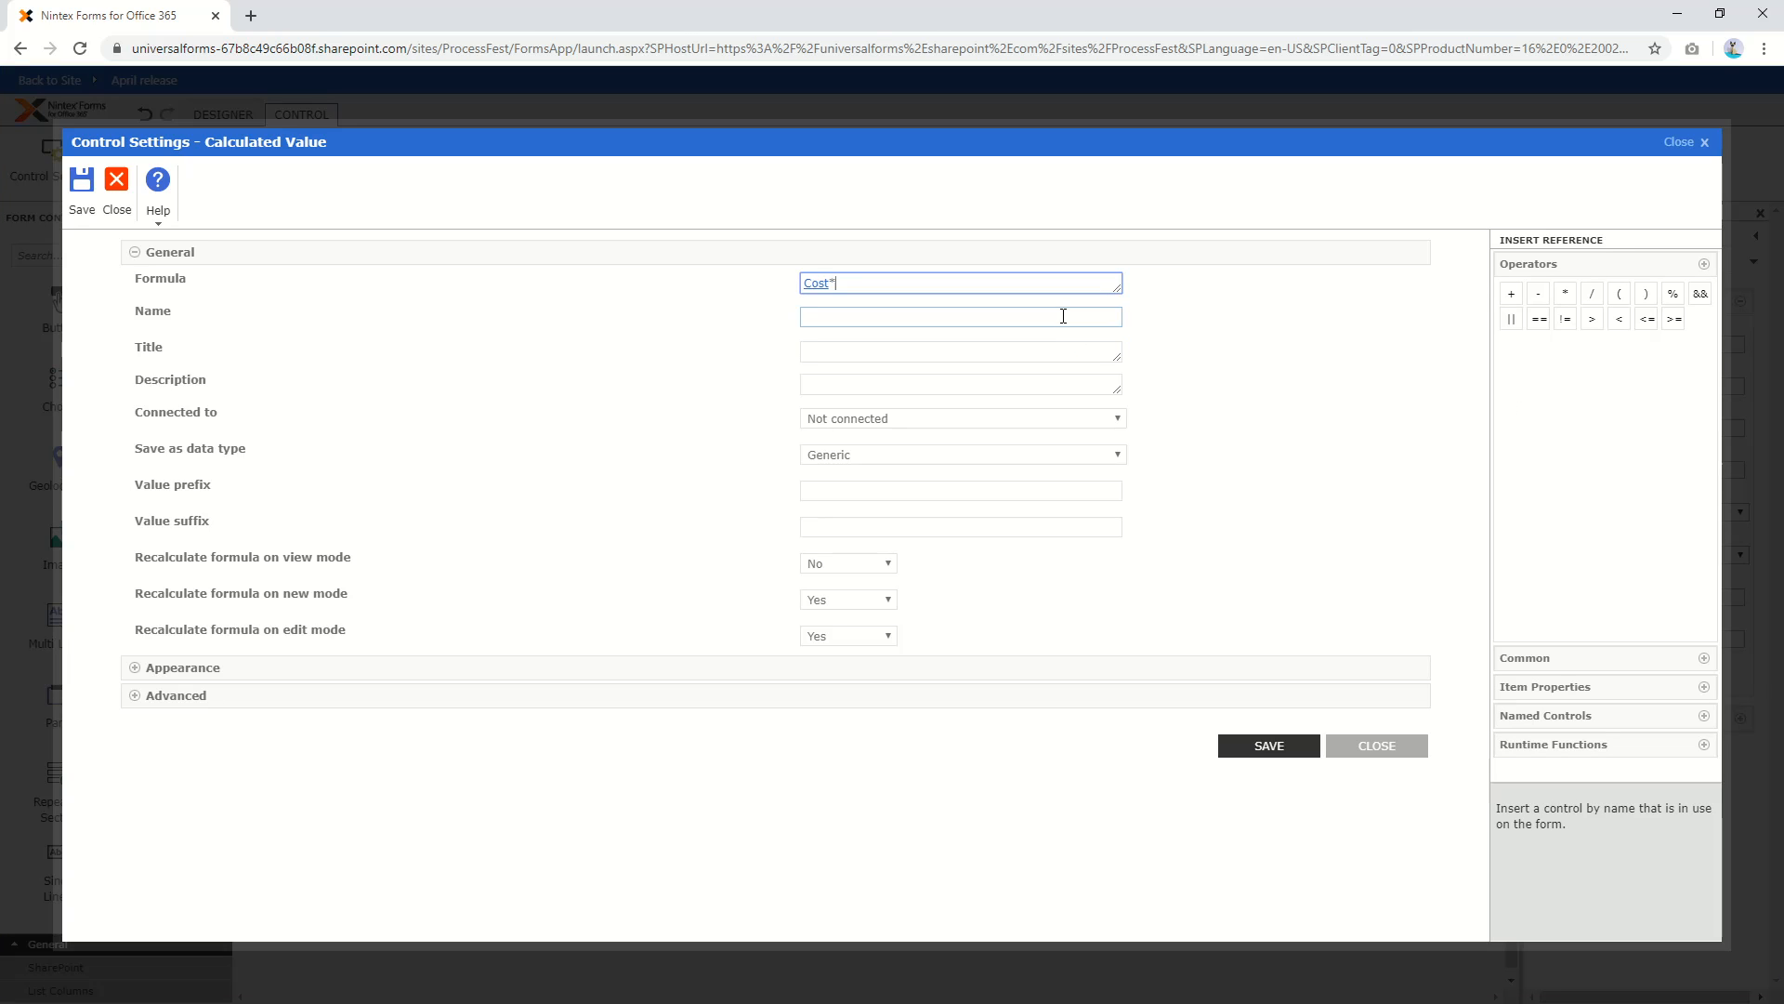
{"action": "left_click", "coordinate": [1558, 713]}
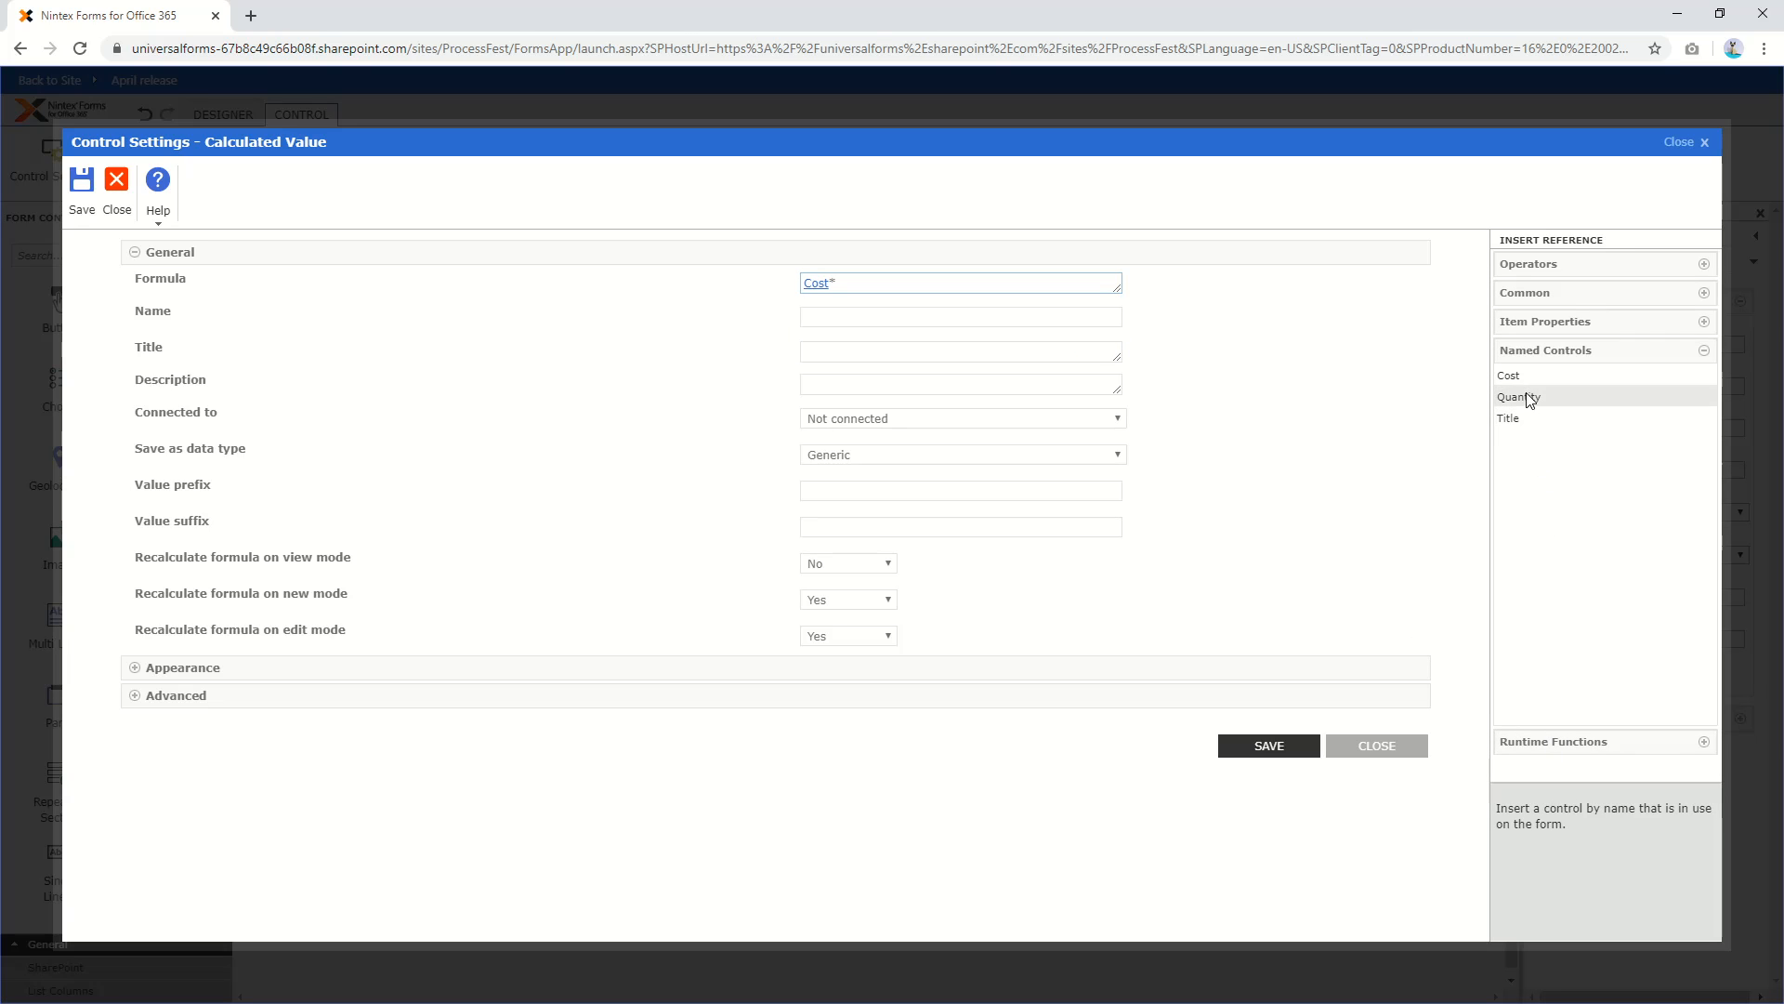
{"action": "double_click", "coordinate": [1526, 396]}
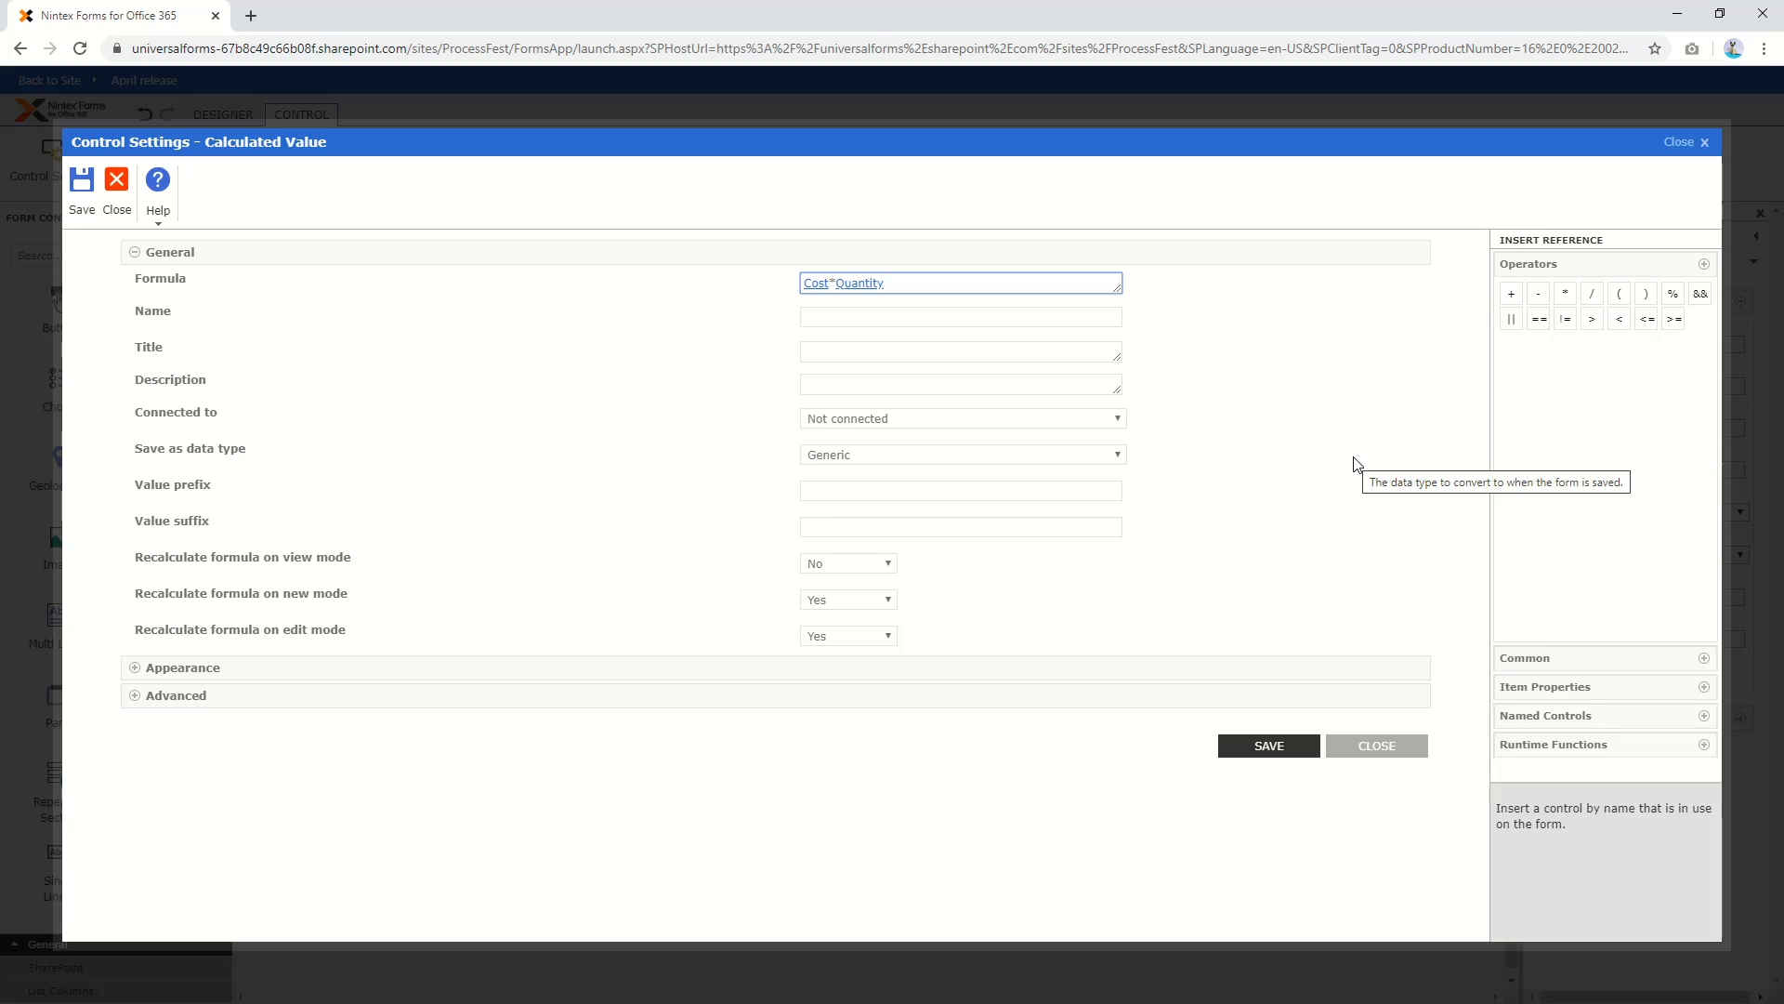
Set both the name and the title of this Calculated Value control to Total, and save its settings
{"action": "left_click", "coordinate": [870, 316]}
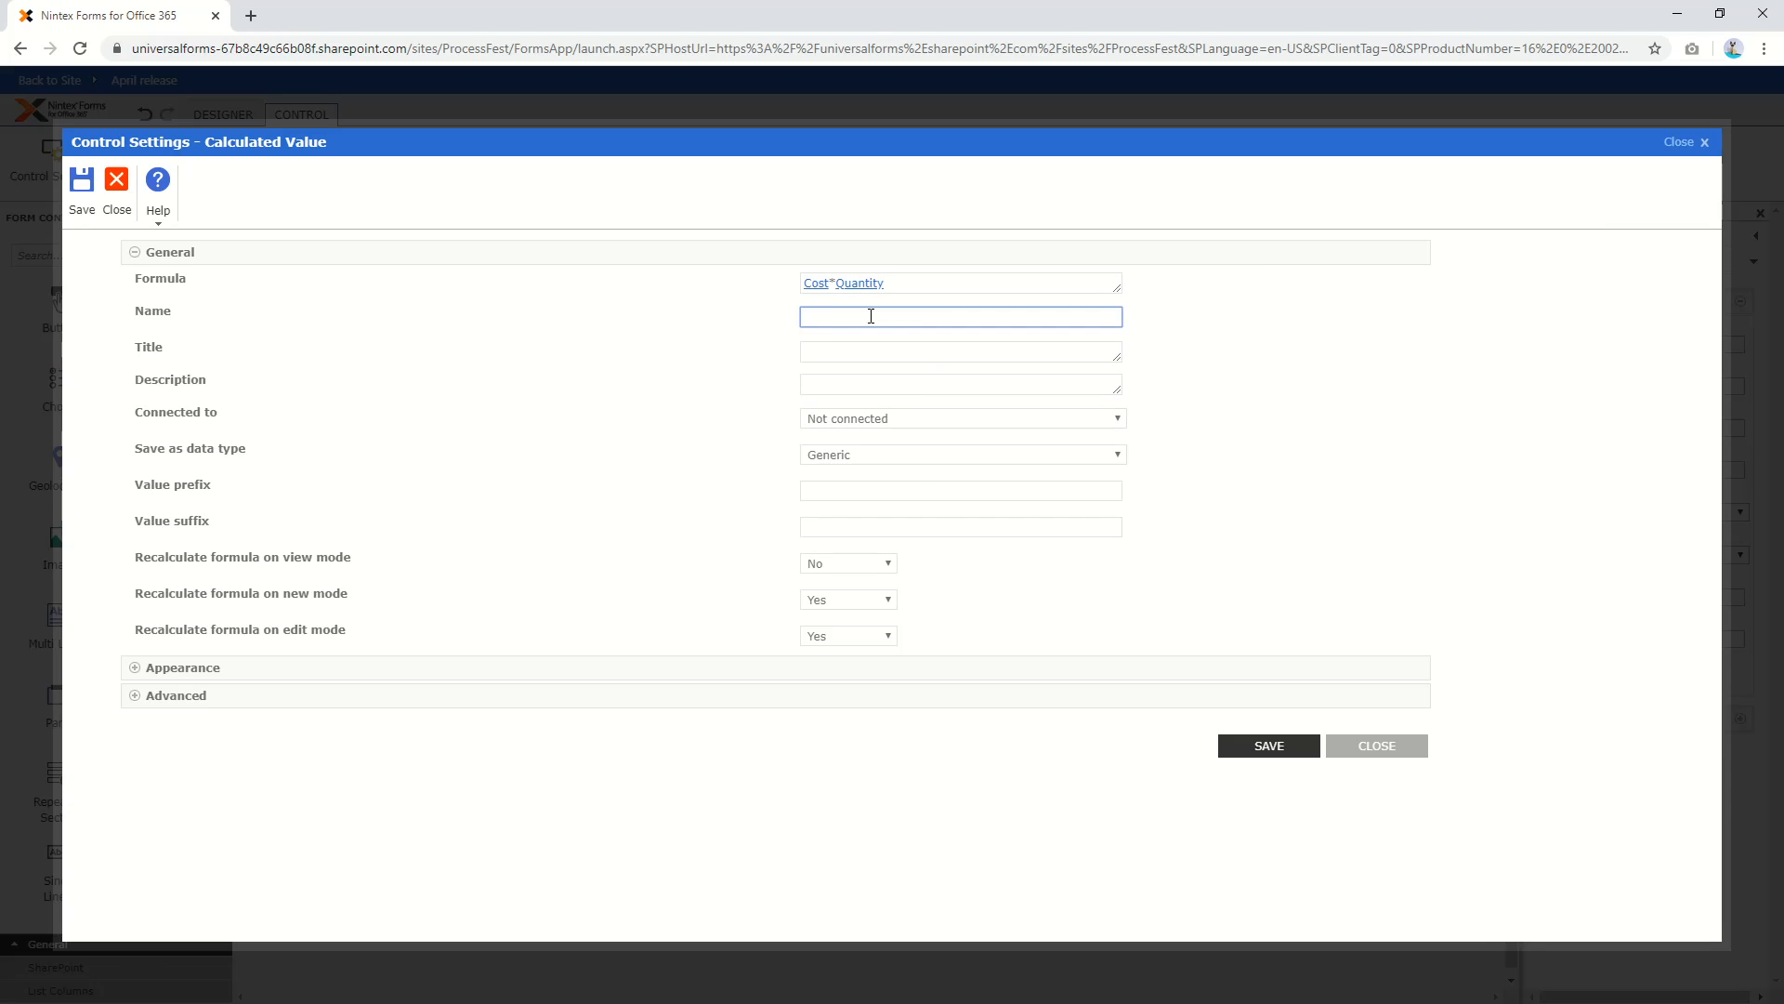
{"action": "key", "text": "Tab"}
{"action": "type", "text": "To"}
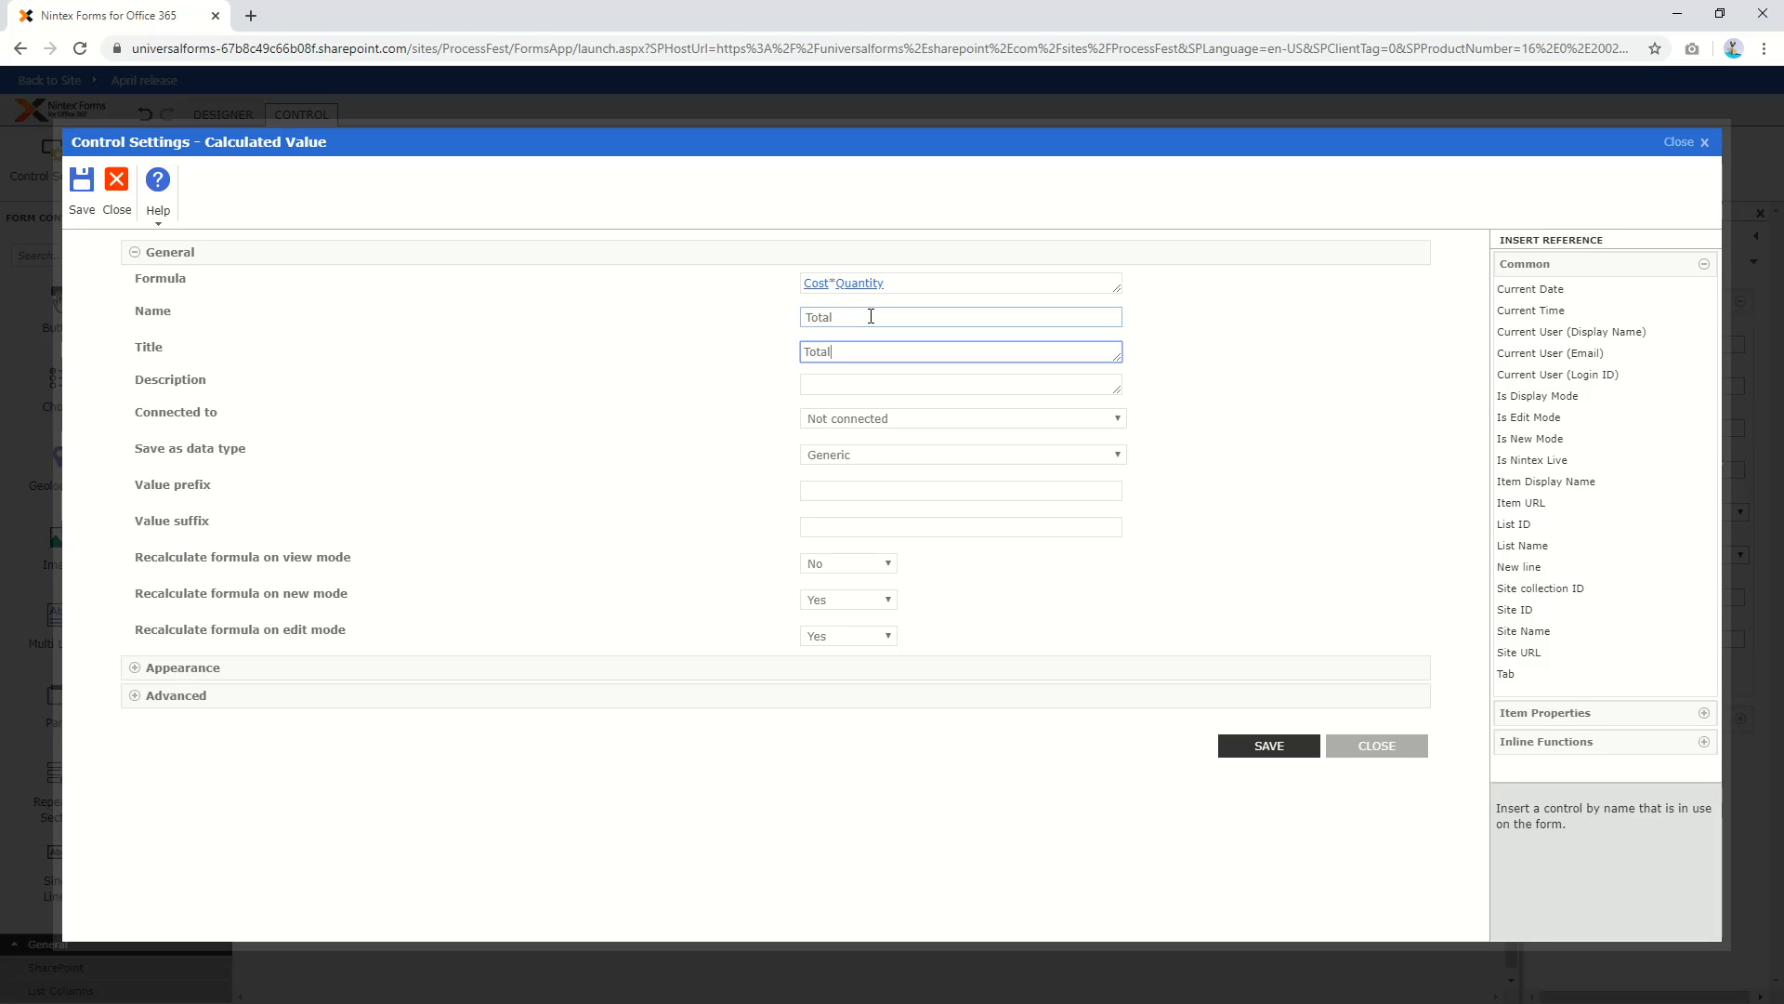
{"action": "left_click", "coordinate": [1271, 743]}
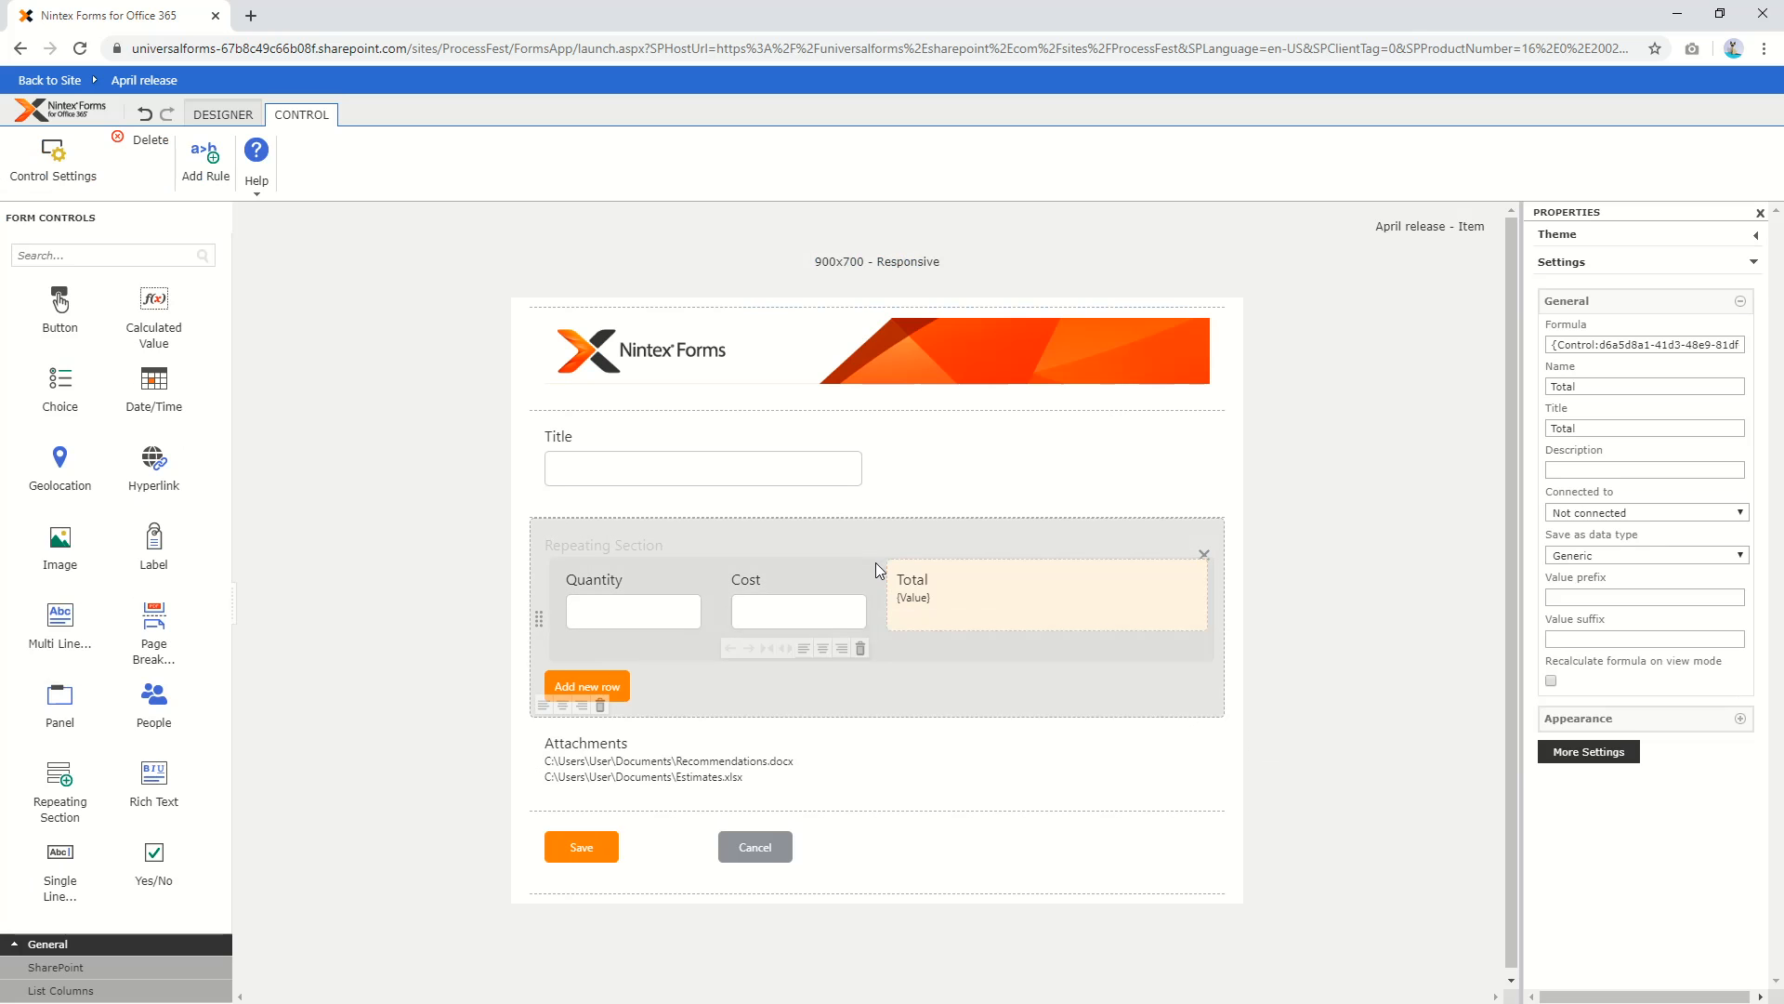
Generate a desktop preview of the form in Edit mode, and enter 5 for both Quantity and Cost in the first row
{"action": "left_click", "coordinate": [223, 114]}
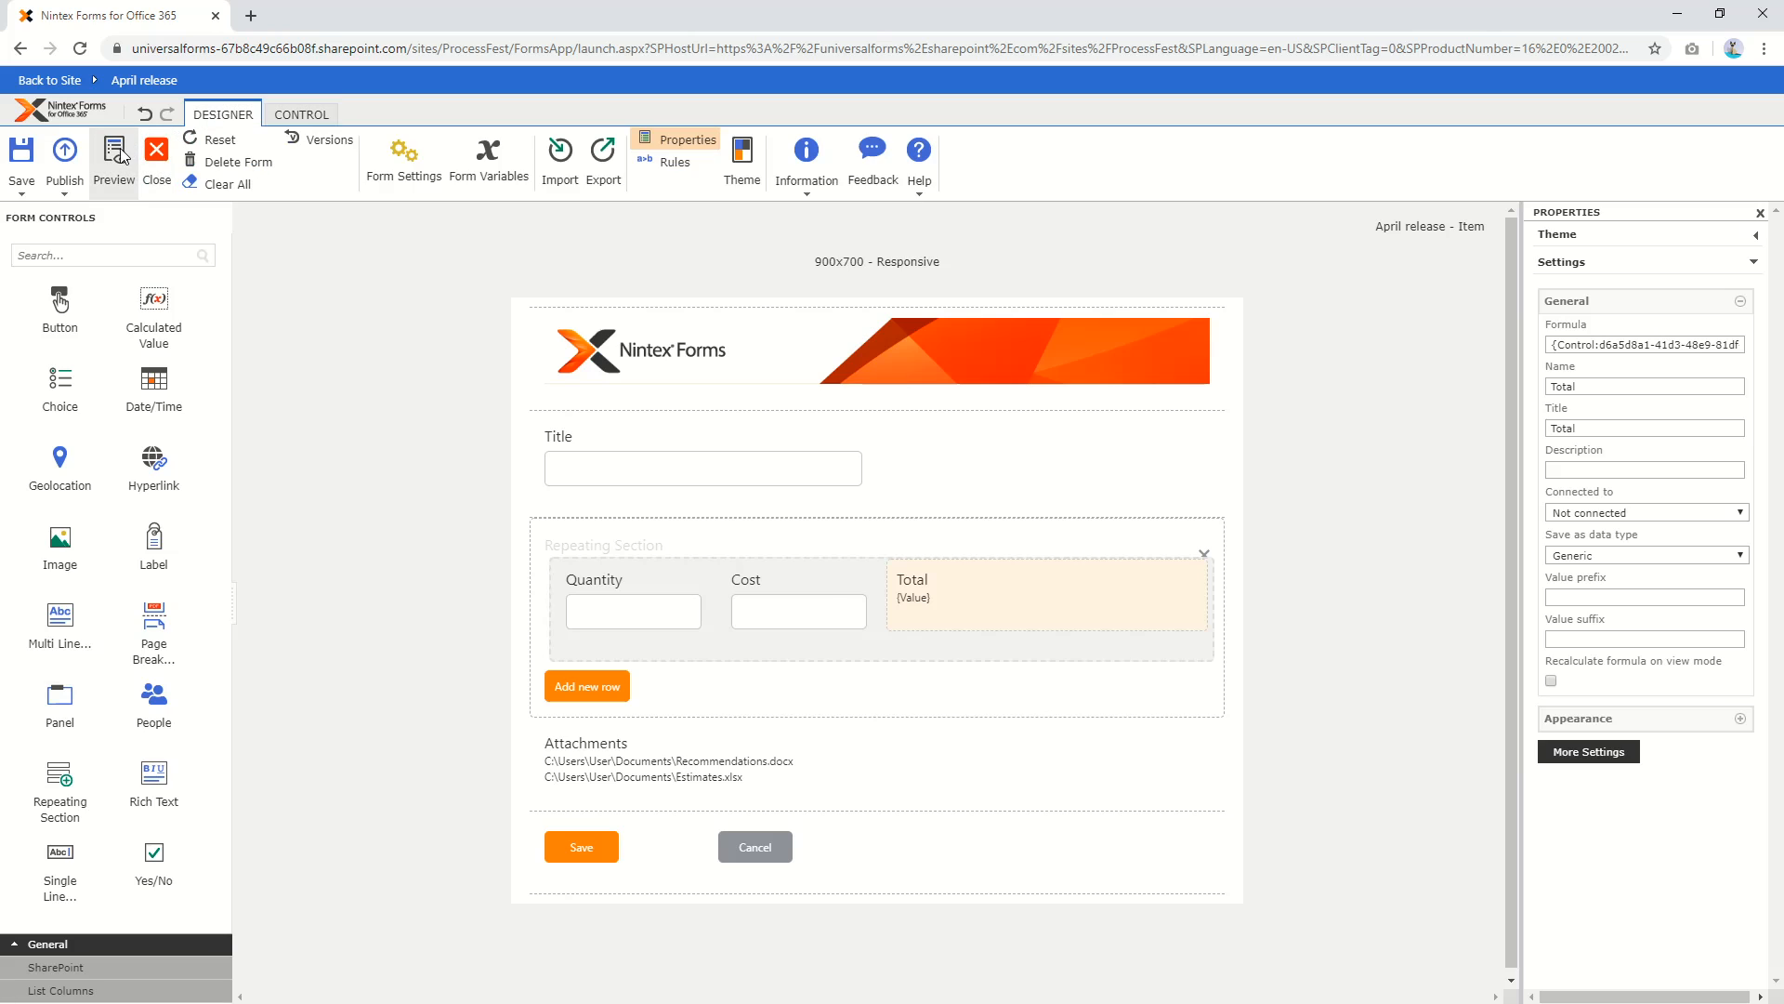
{"action": "left_click", "coordinate": [114, 158]}
{"action": "left_click", "coordinate": [687, 409]}
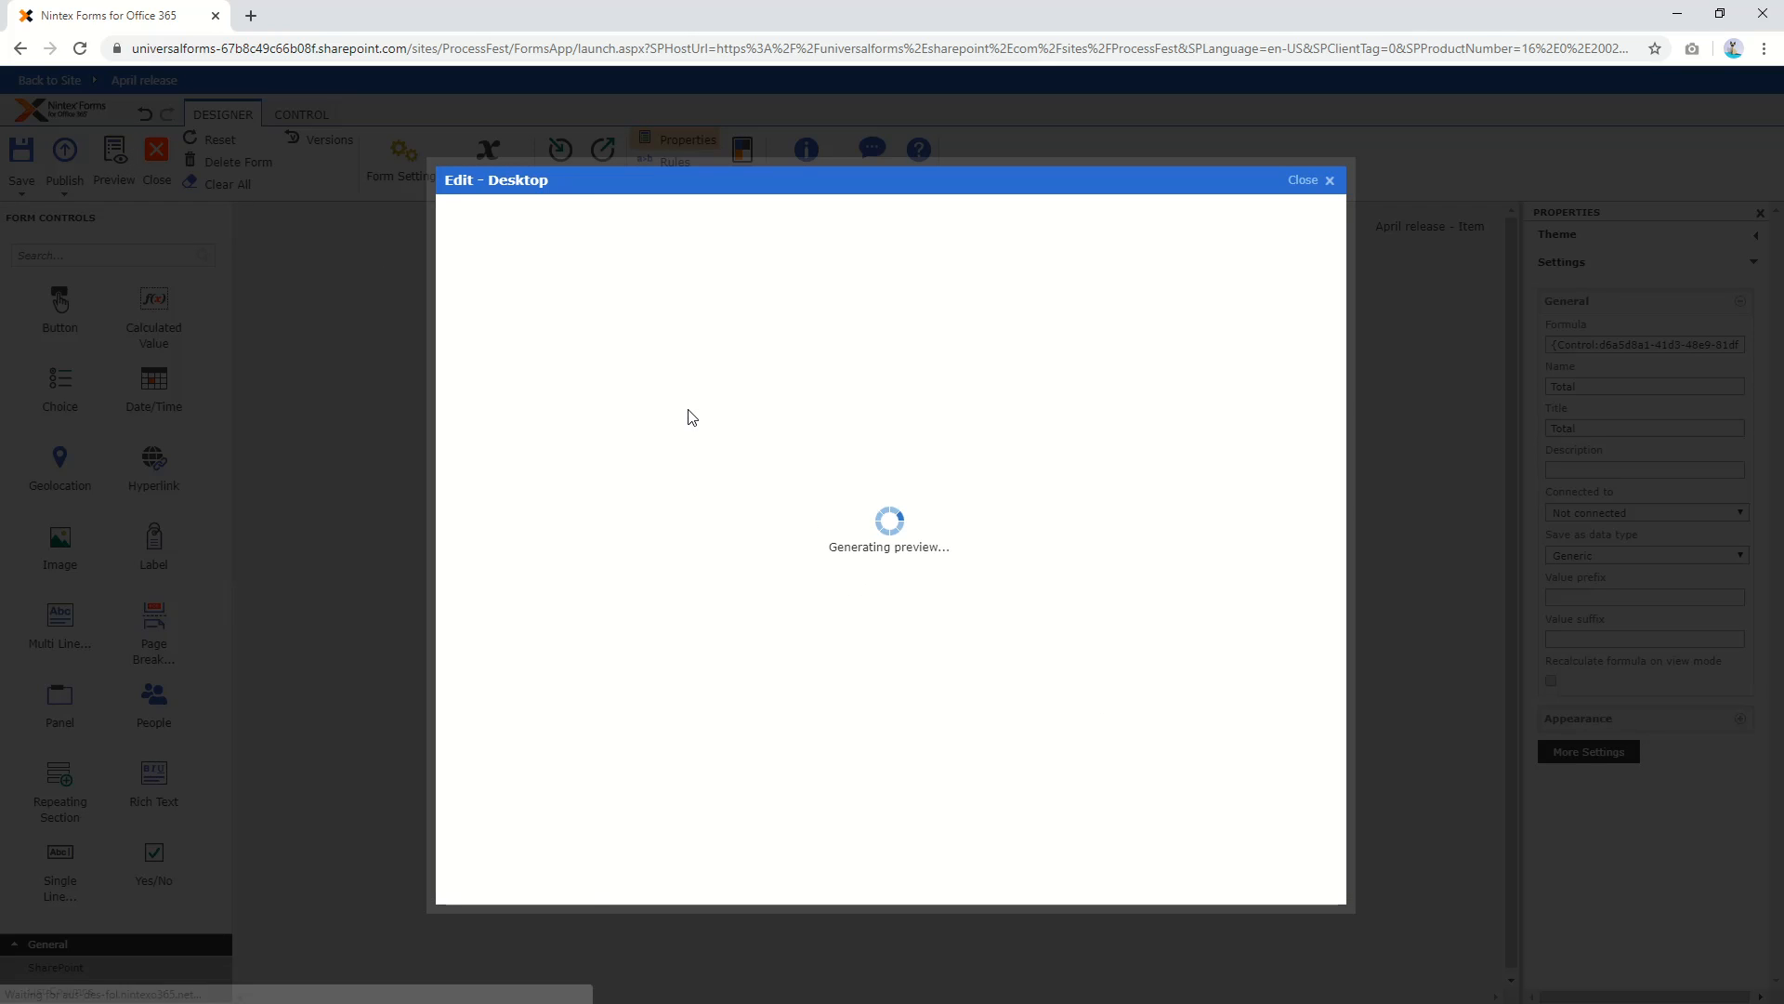
{"action": "left_click", "coordinate": [628, 468]}
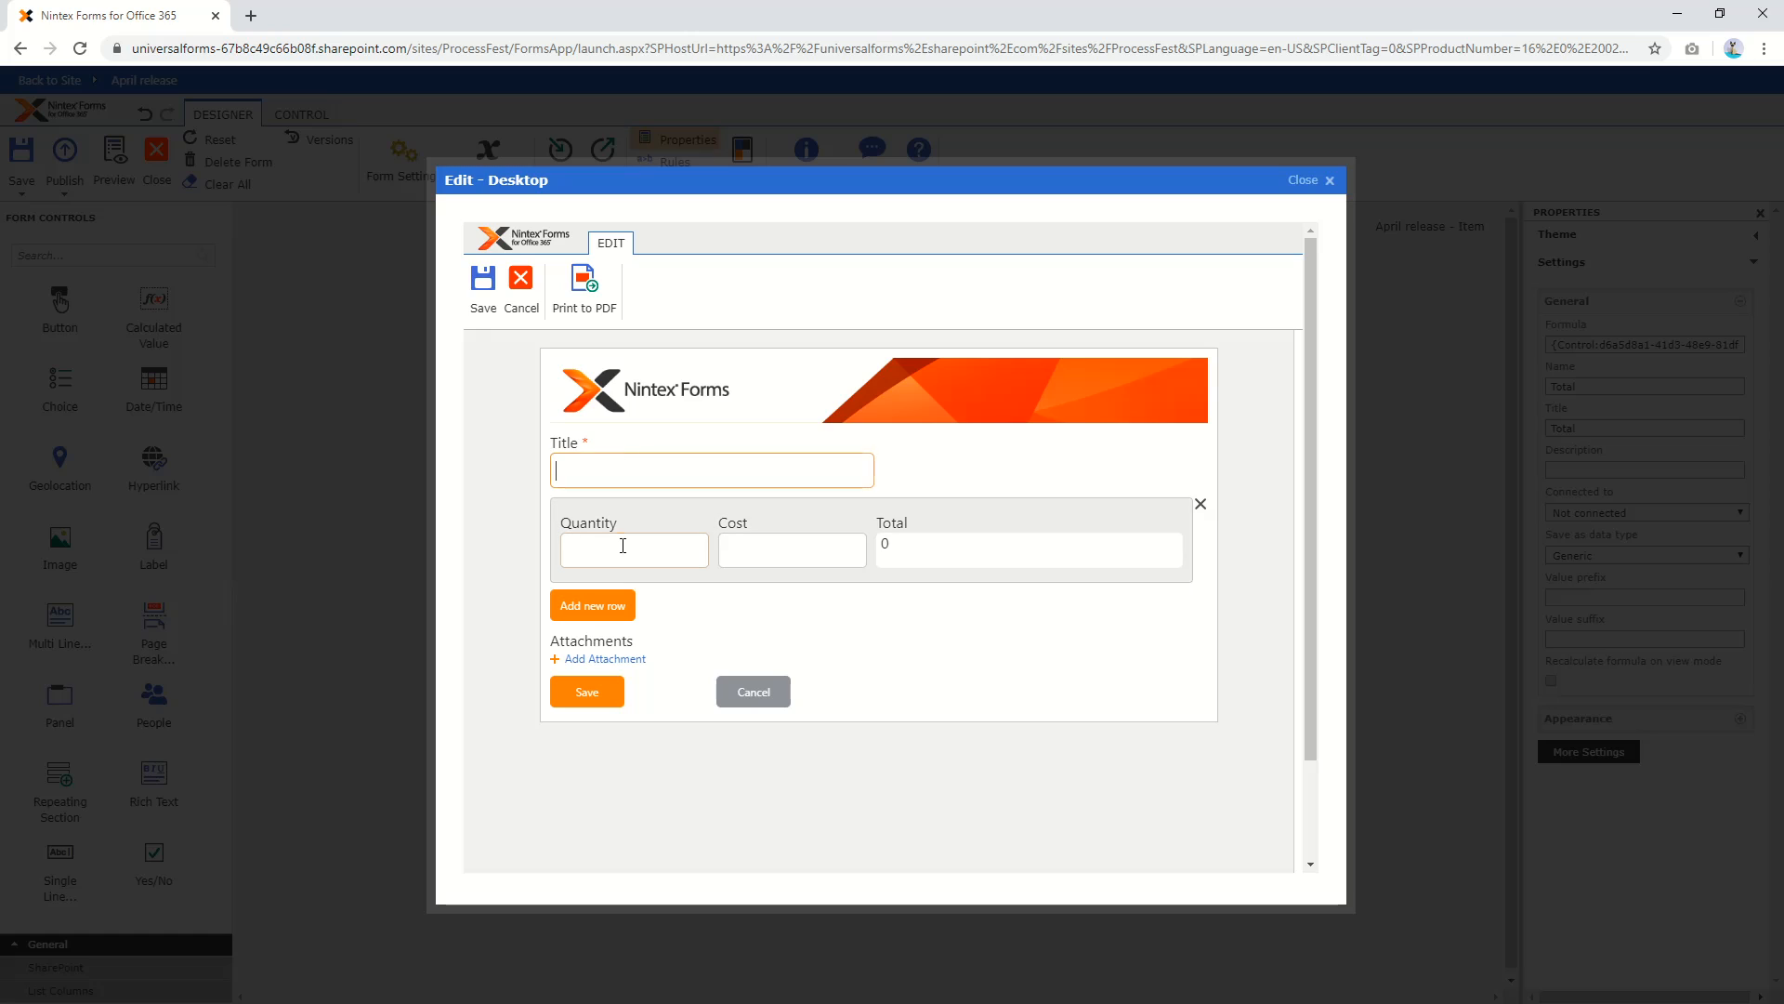
{"action": "left_click", "coordinate": [627, 547]}
{"action": "type", "text": "5"}
{"action": "left_click", "coordinate": [722, 551]}
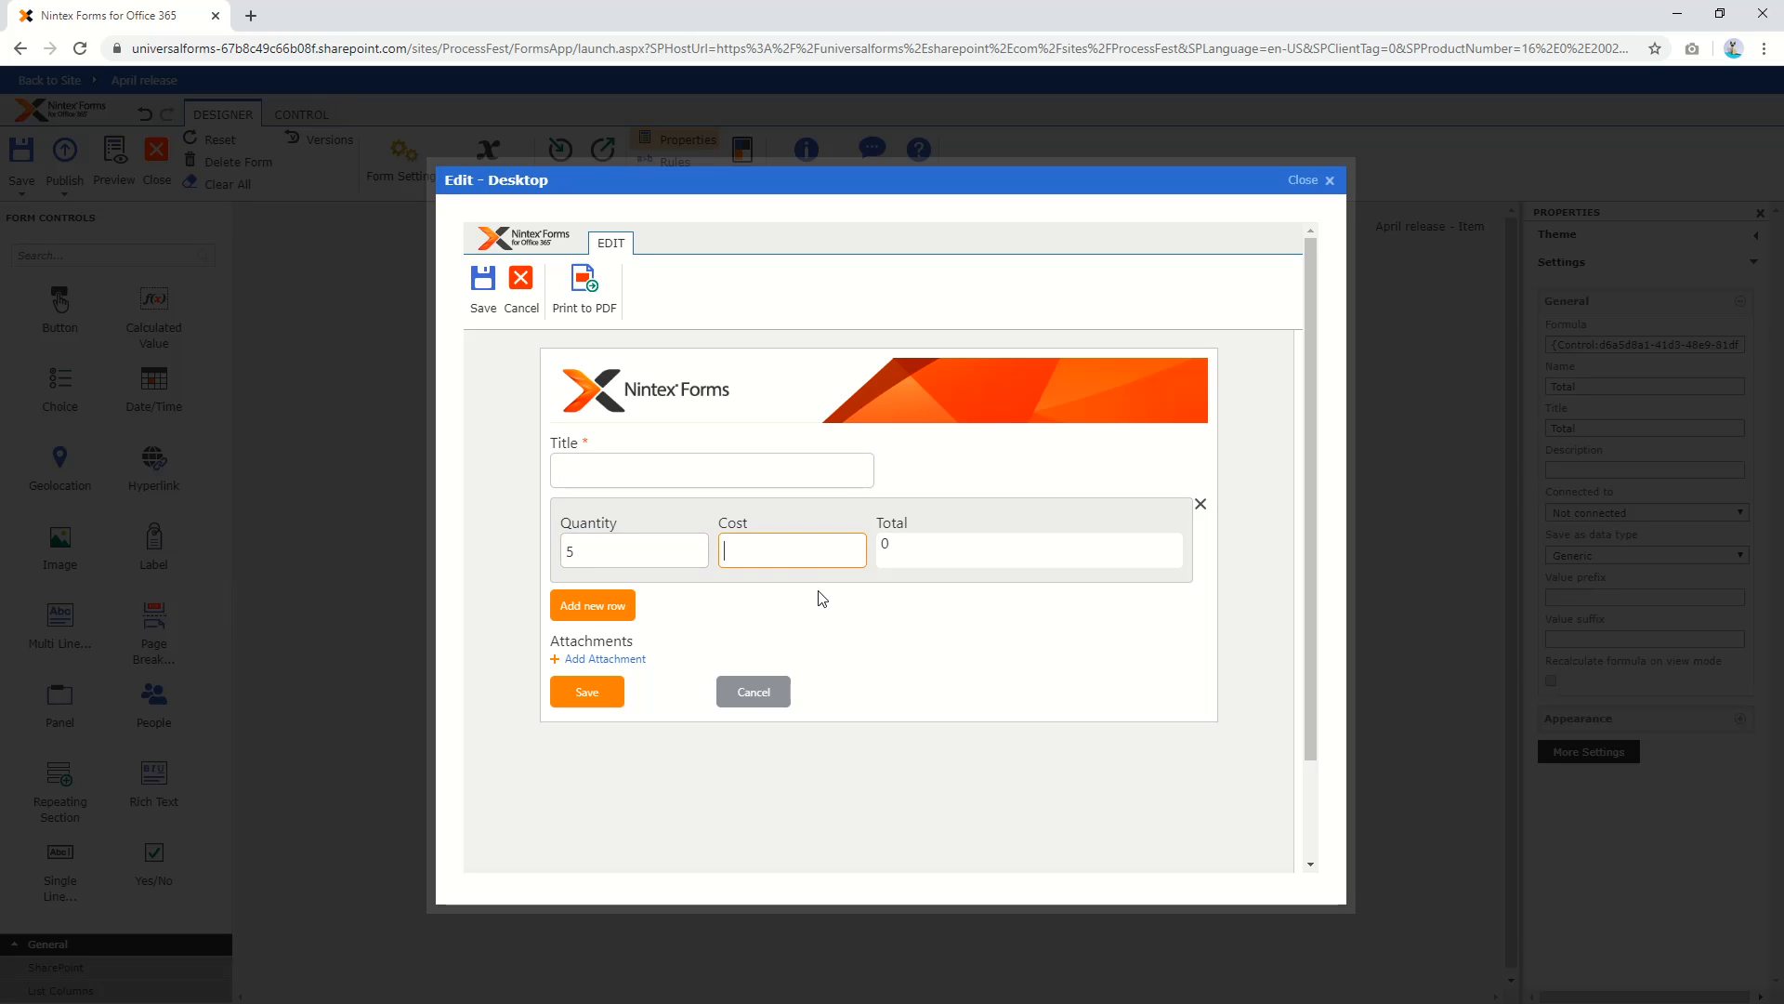
{"action": "type", "text": "5"}
Change both Quantity and Cost in the first preview row to 4 to check that Total recalculates
{"action": "left_click_drag", "start_coordinate": [680, 545], "coordinate": [526, 545]}
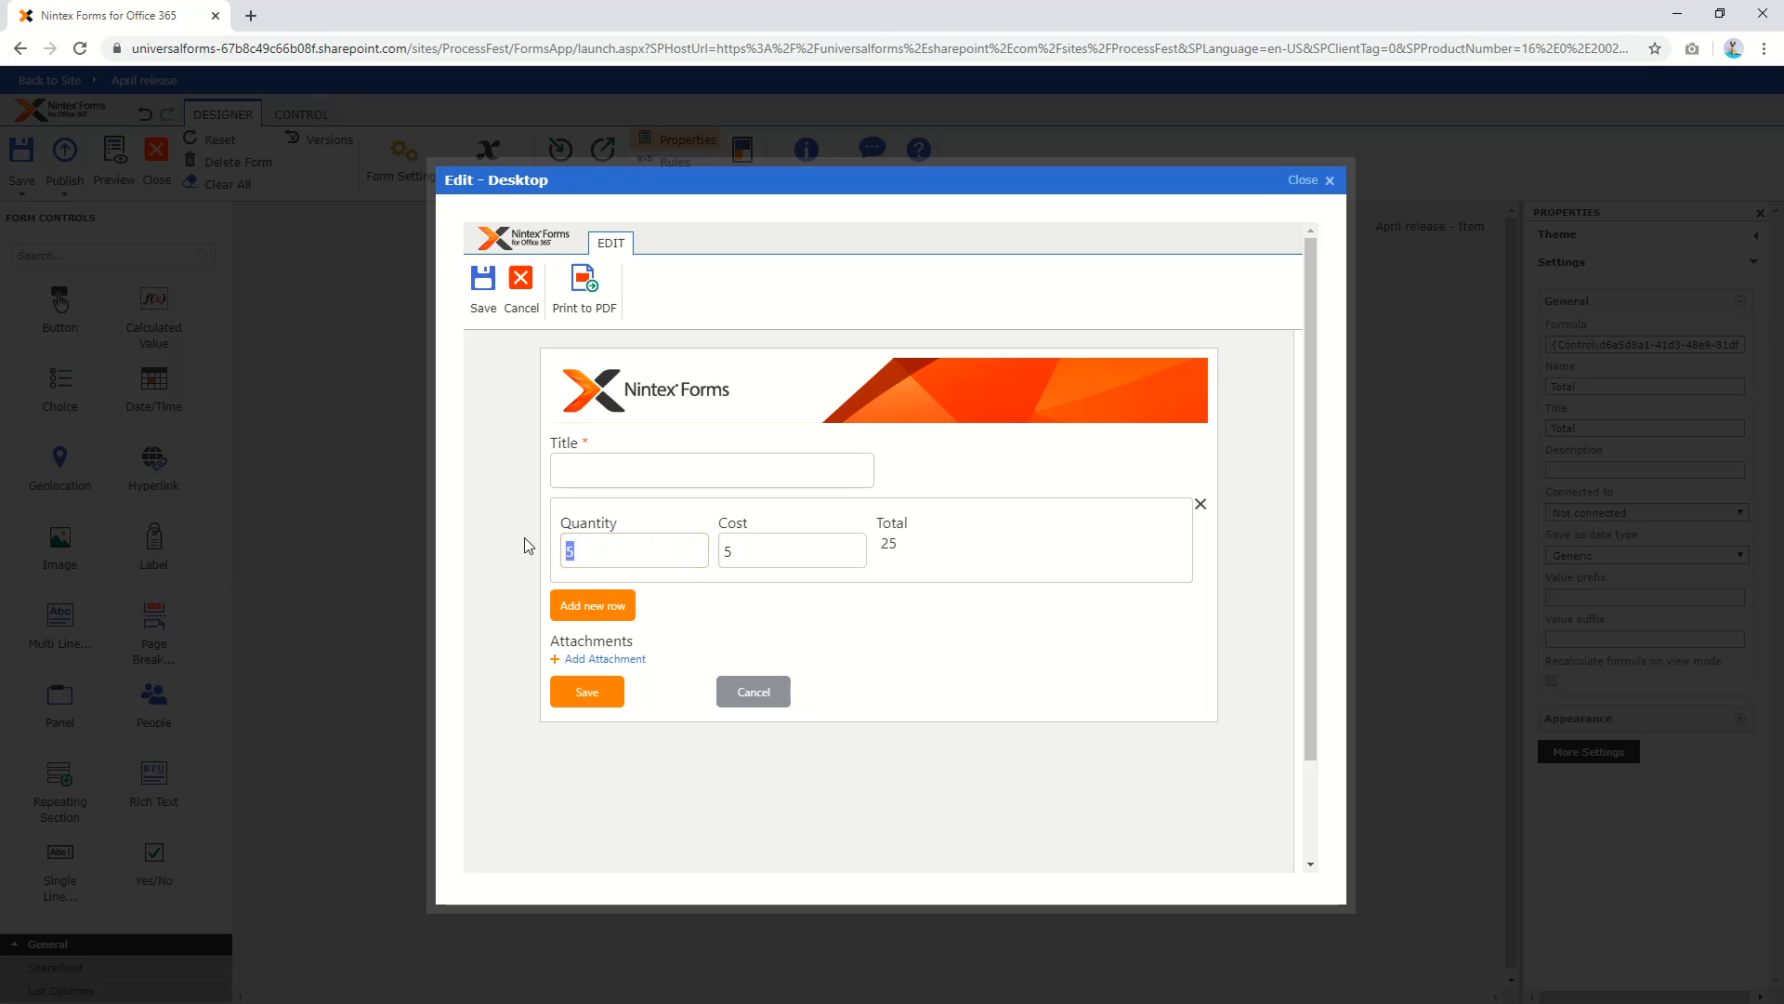
{"action": "type", "text": "4"}
{"action": "key", "text": "Tab"}
{"action": "type", "text": "4"}
{"action": "left_click", "coordinate": [889, 630]}
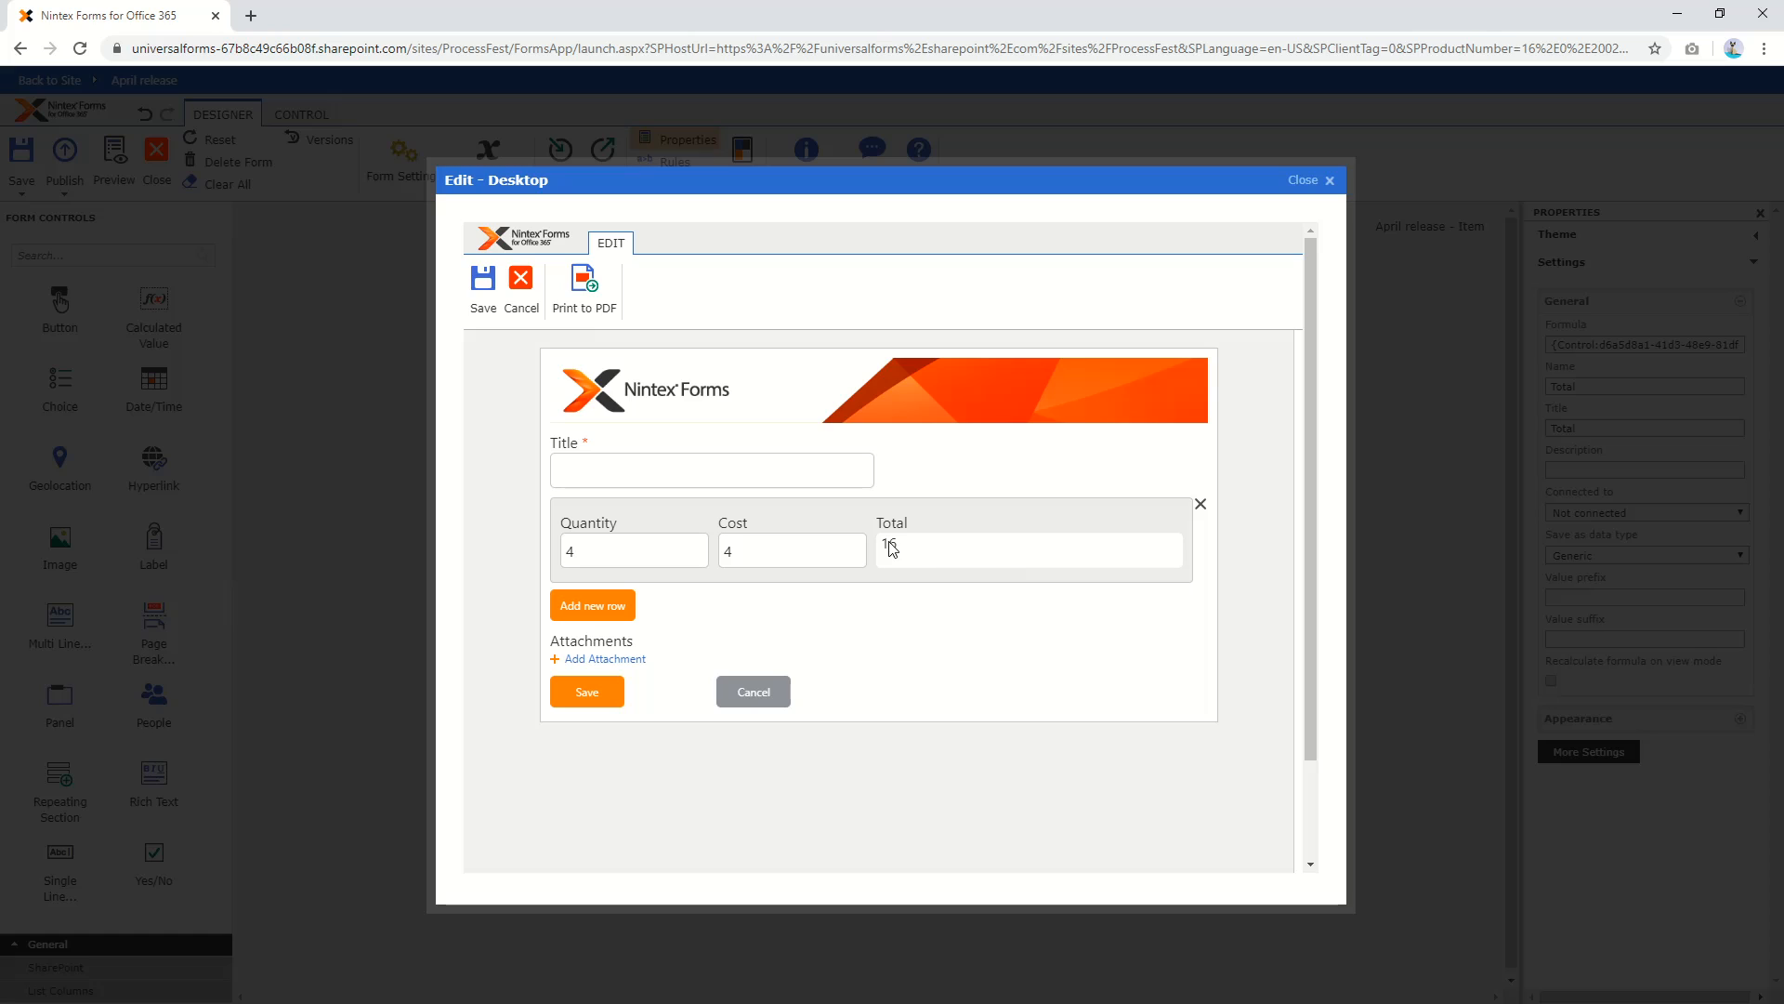
Add a second row in the preview with Quantity 2 and Cost 2, and close the preview
{"action": "left_click", "coordinate": [592, 605]}
{"action": "left_click", "coordinate": [639, 632]}
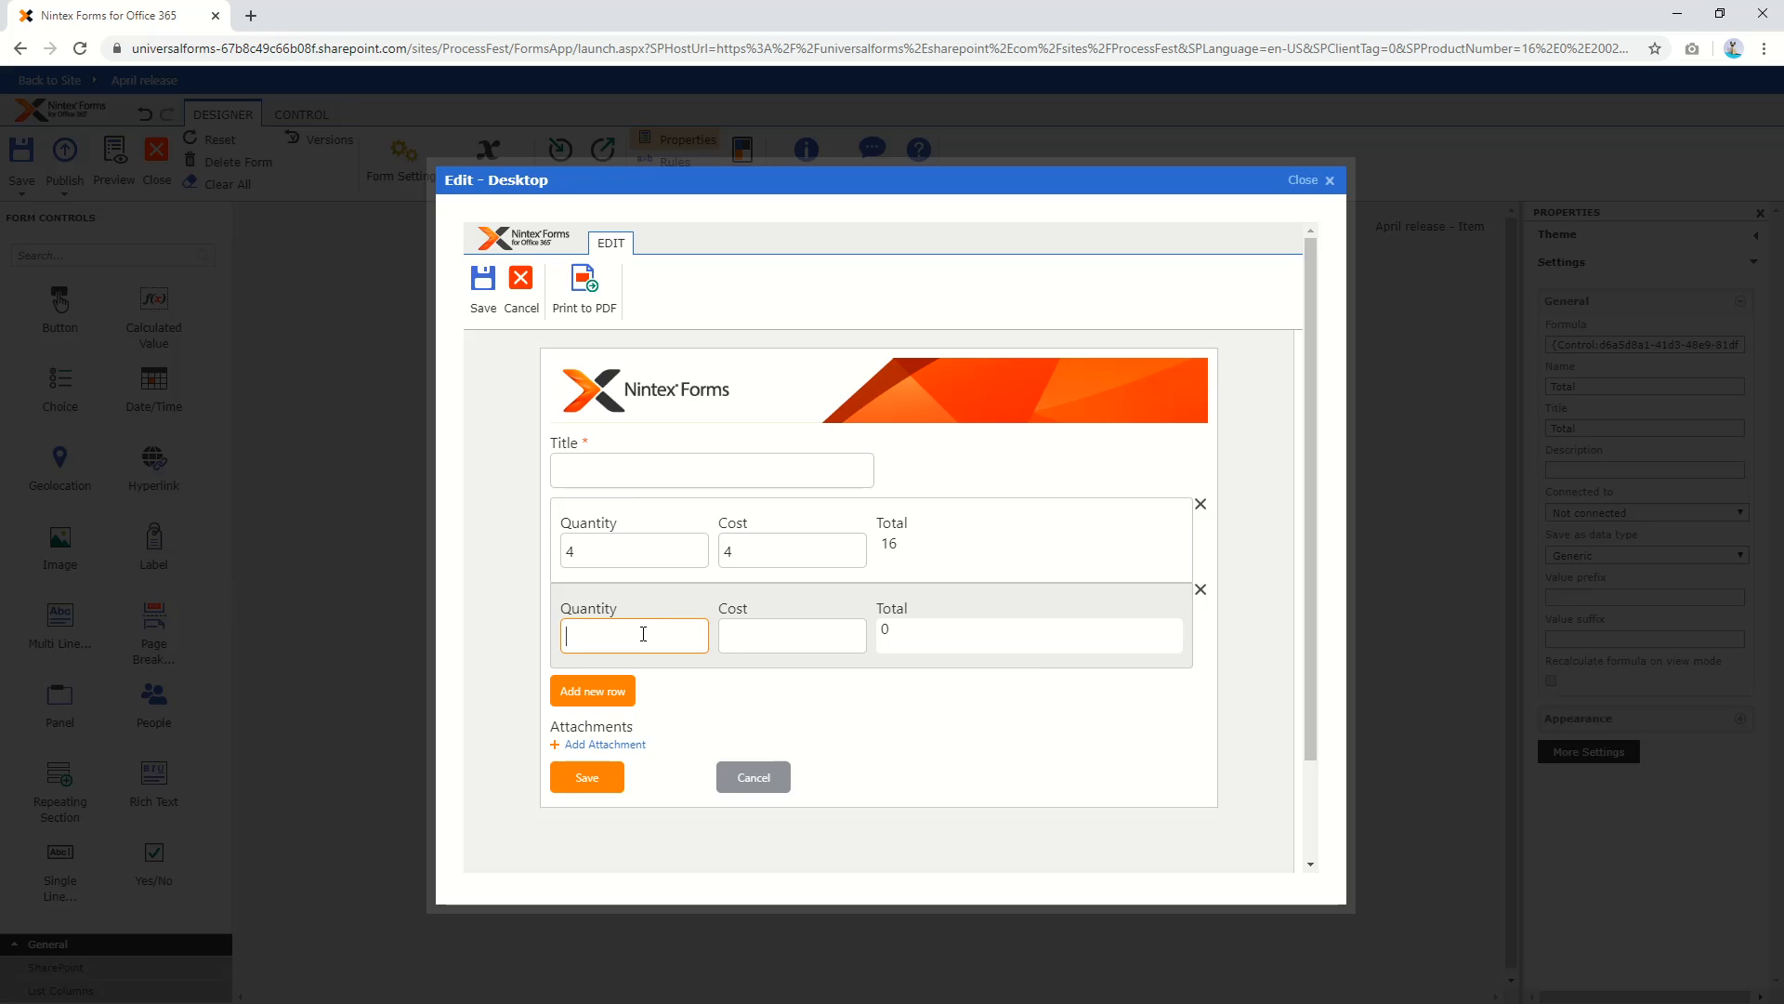
{"action": "type", "text": "2"}
{"action": "left_click", "coordinate": [769, 636]}
{"action": "type", "text": "2"}
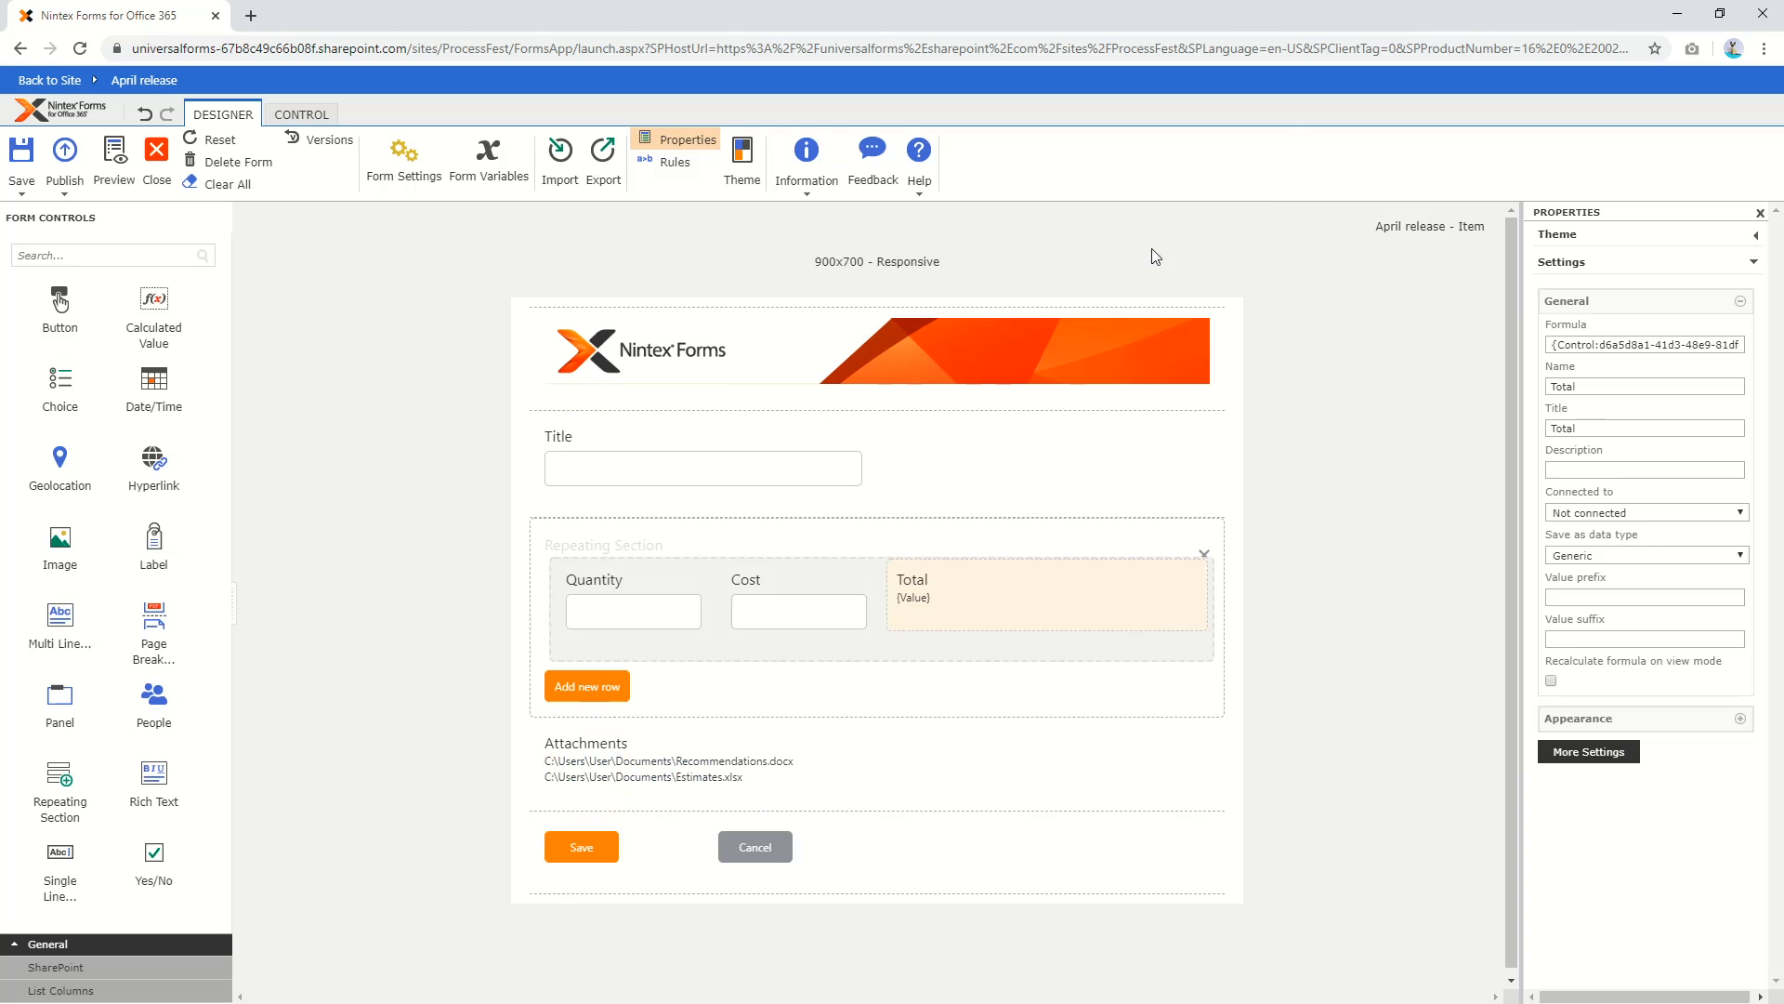
{"action": "left_click", "coordinate": [1304, 180]}
Add a Calculated Value control in a new row below the repeating section, and shift it into the right half of that row
{"action": "left_click_drag", "start_coordinate": [154, 307], "coordinate": [764, 753]}
{"action": "left_click", "coordinate": [764, 752]}
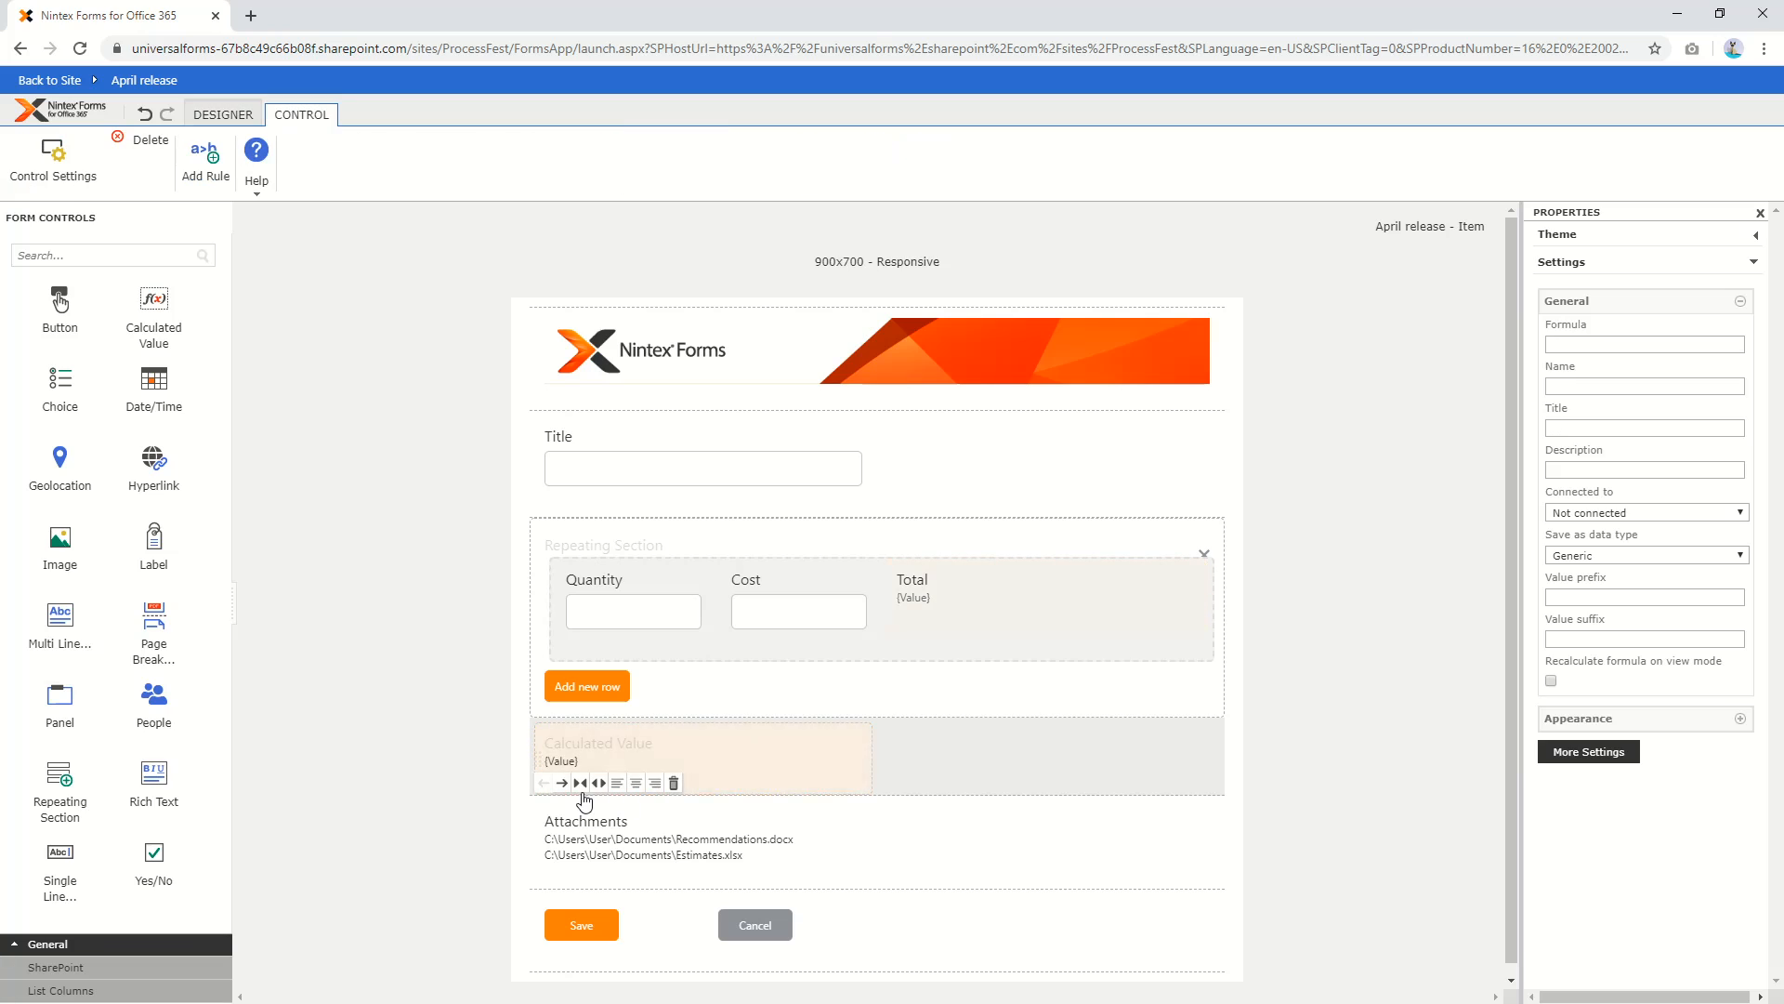
{"action": "left_click", "coordinate": [561, 783]}
{"action": "left_click", "coordinate": [737, 785]}
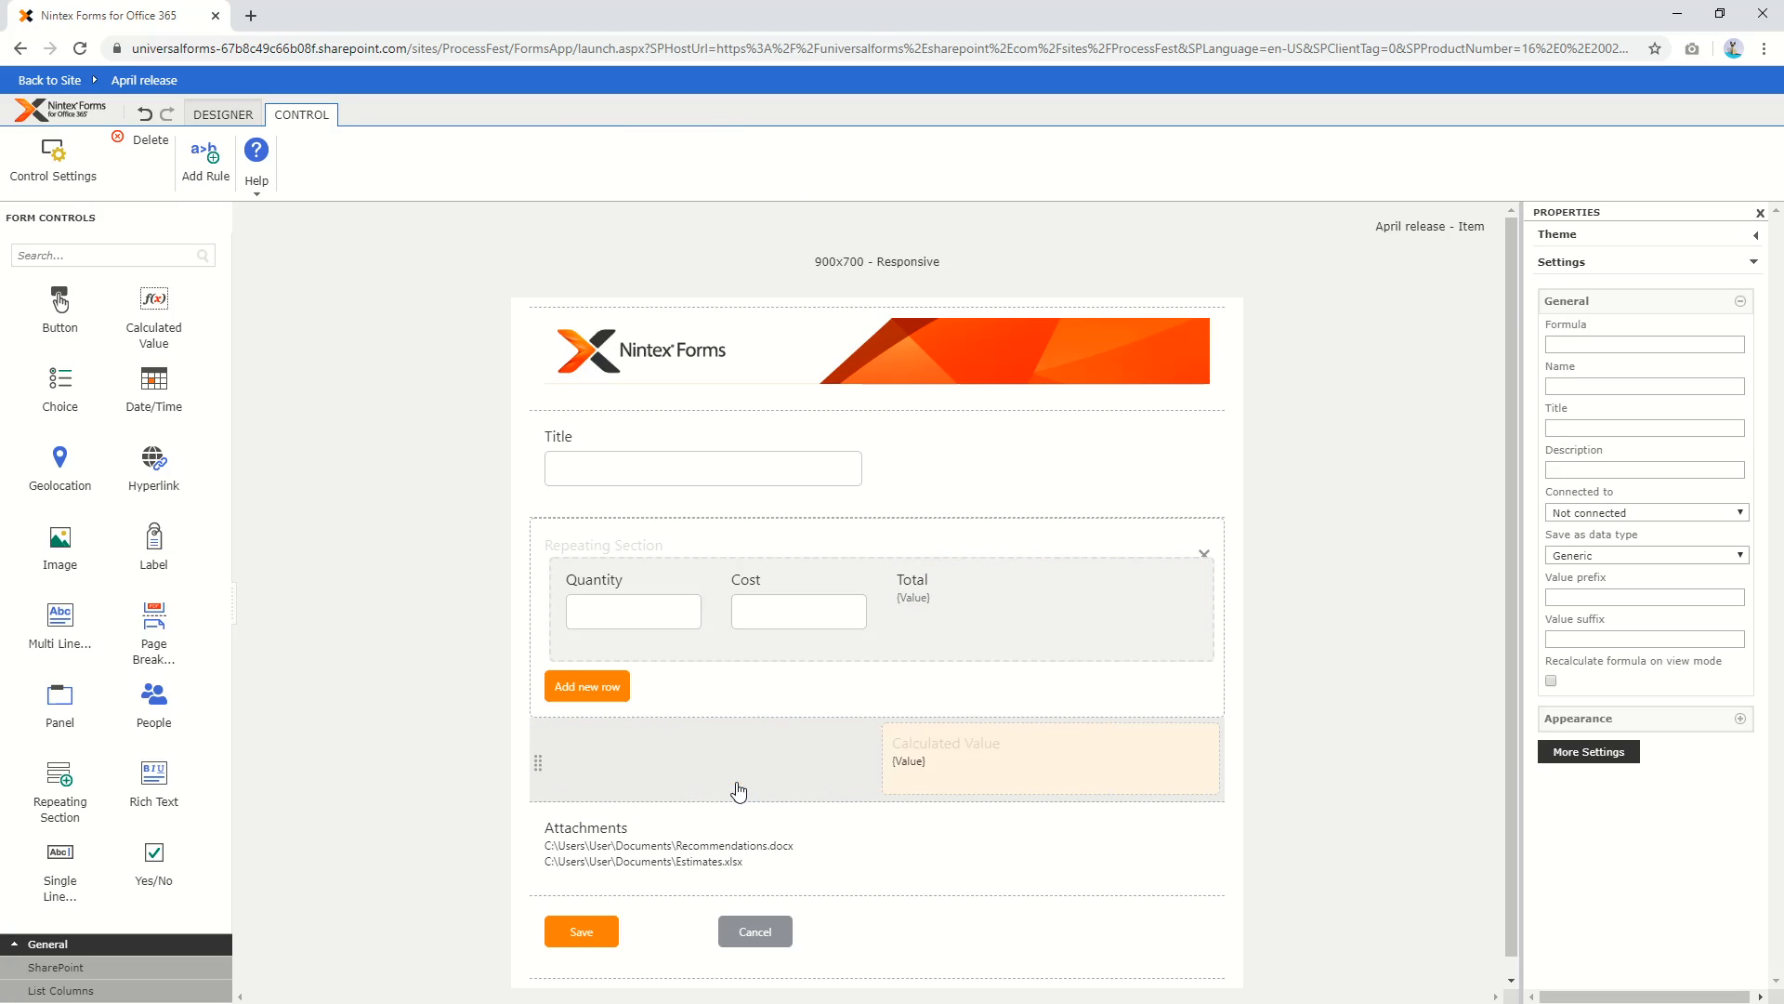
Enter Grand_total as the formula and Grand total as the name of the Calculated Value control below the repeating section
{"action": "left_click", "coordinate": [1590, 345]}
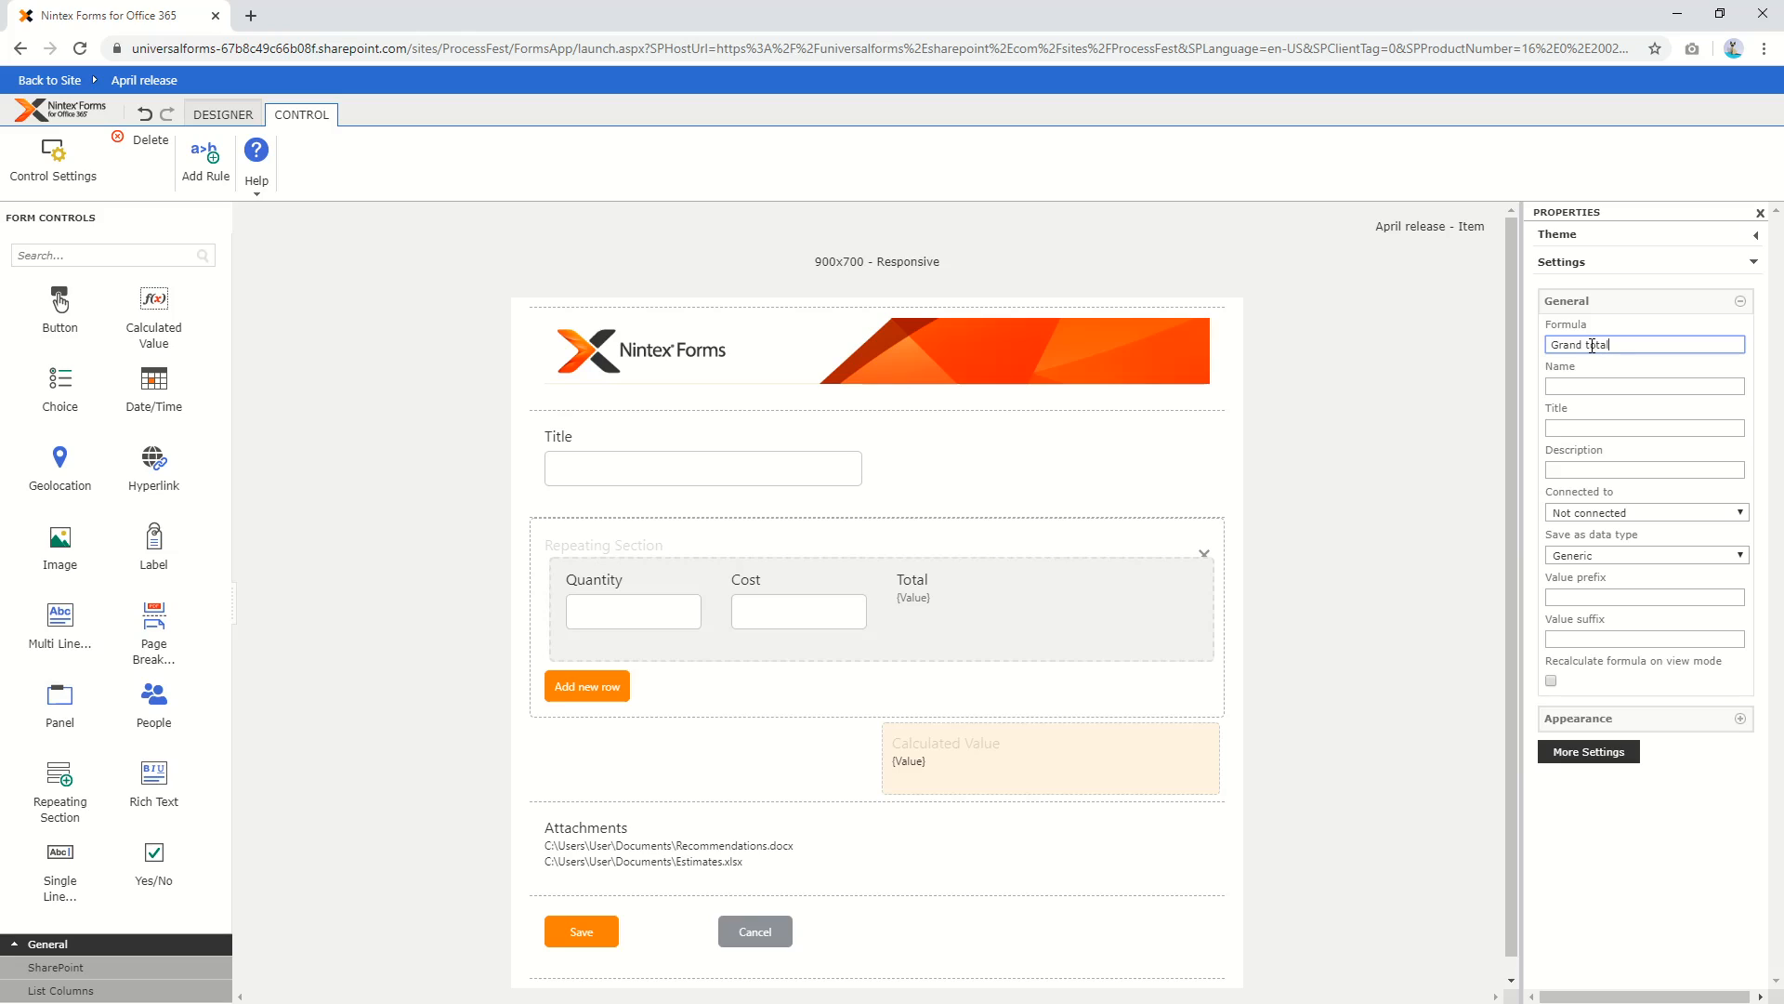
{"action": "key", "text": "Tab"}
{"action": "type", "text": "Gran"}
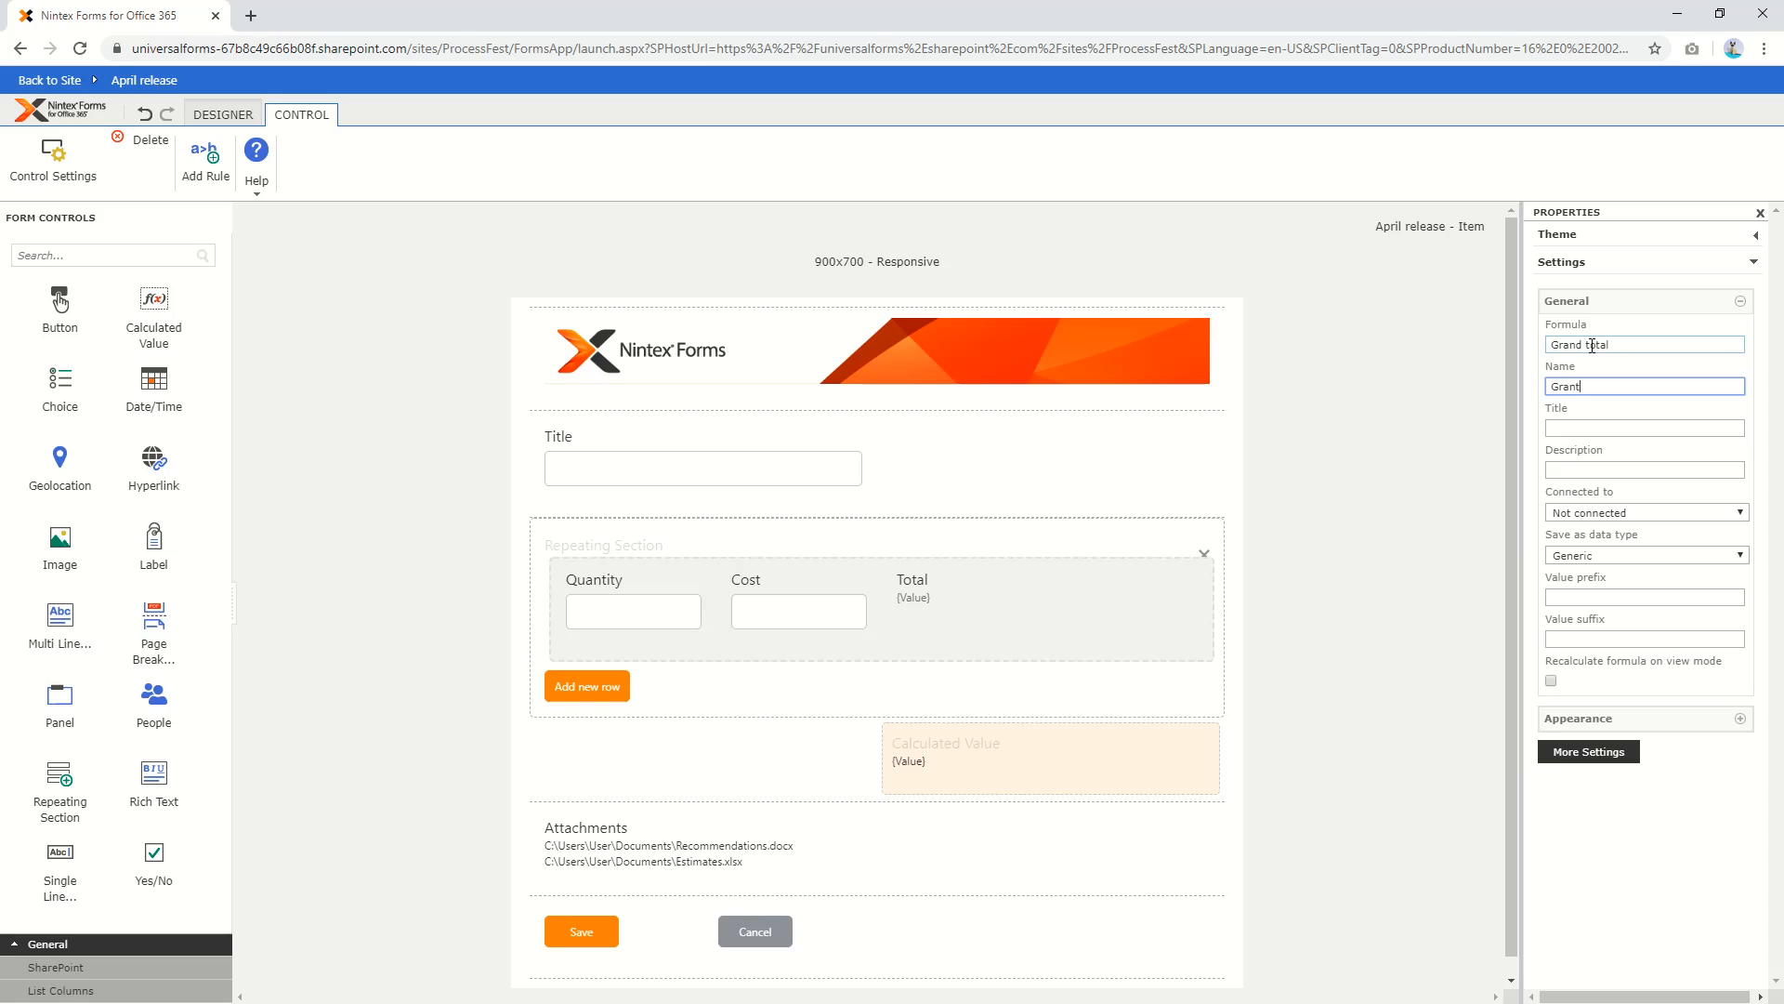
{"action": "type", "text": "d total"}
{"action": "left_click", "coordinate": [1668, 341]}
{"action": "key", "text": "Left"}
{"action": "key", "text": "Left"}
{"action": "key", "text": "Left"}
{"action": "key", "text": "Left"}
{"action": "key", "text": "Left"}
{"action": "key", "text": "BackSpace"}
{"action": "type", "text": "_"}
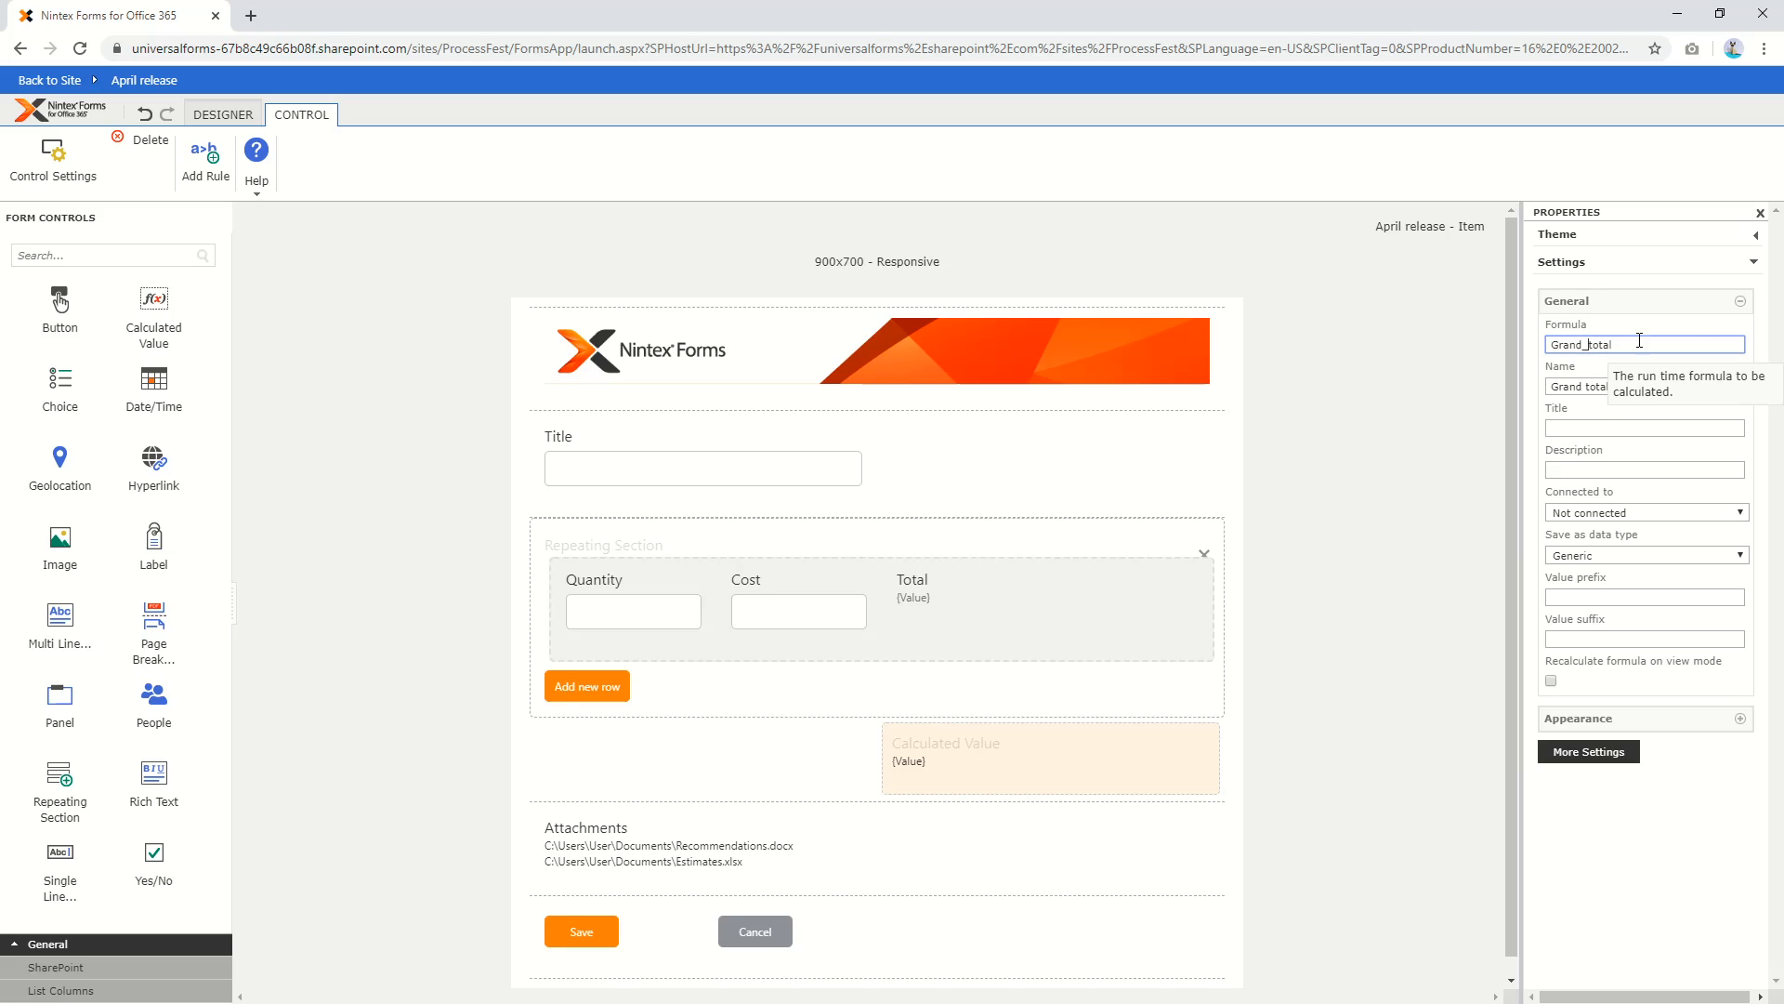
Move the Grand_total text out of the formula in the control settings, setting the name to Grand_total and the title to Grand total
{"action": "double_click", "coordinate": [961, 749]}
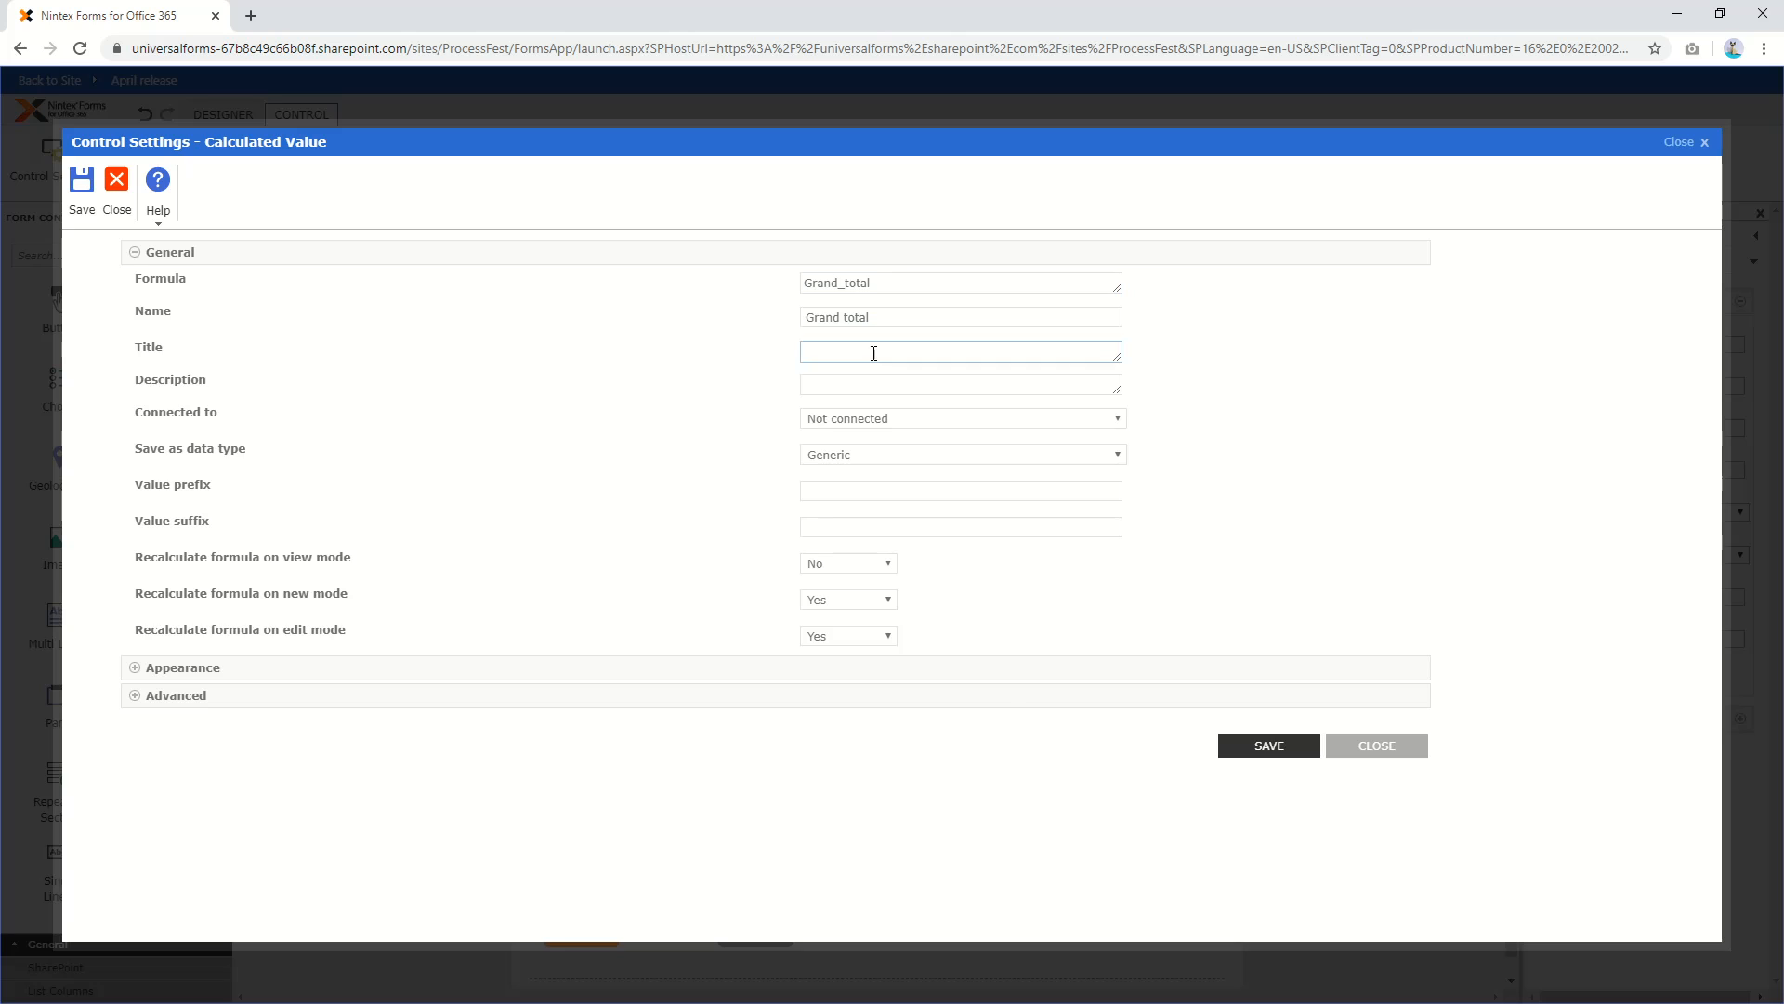
{"action": "left_click", "coordinate": [869, 283]}
{"action": "key", "text": "ctrl+a"}
{"action": "key", "text": "ctrl+x"}
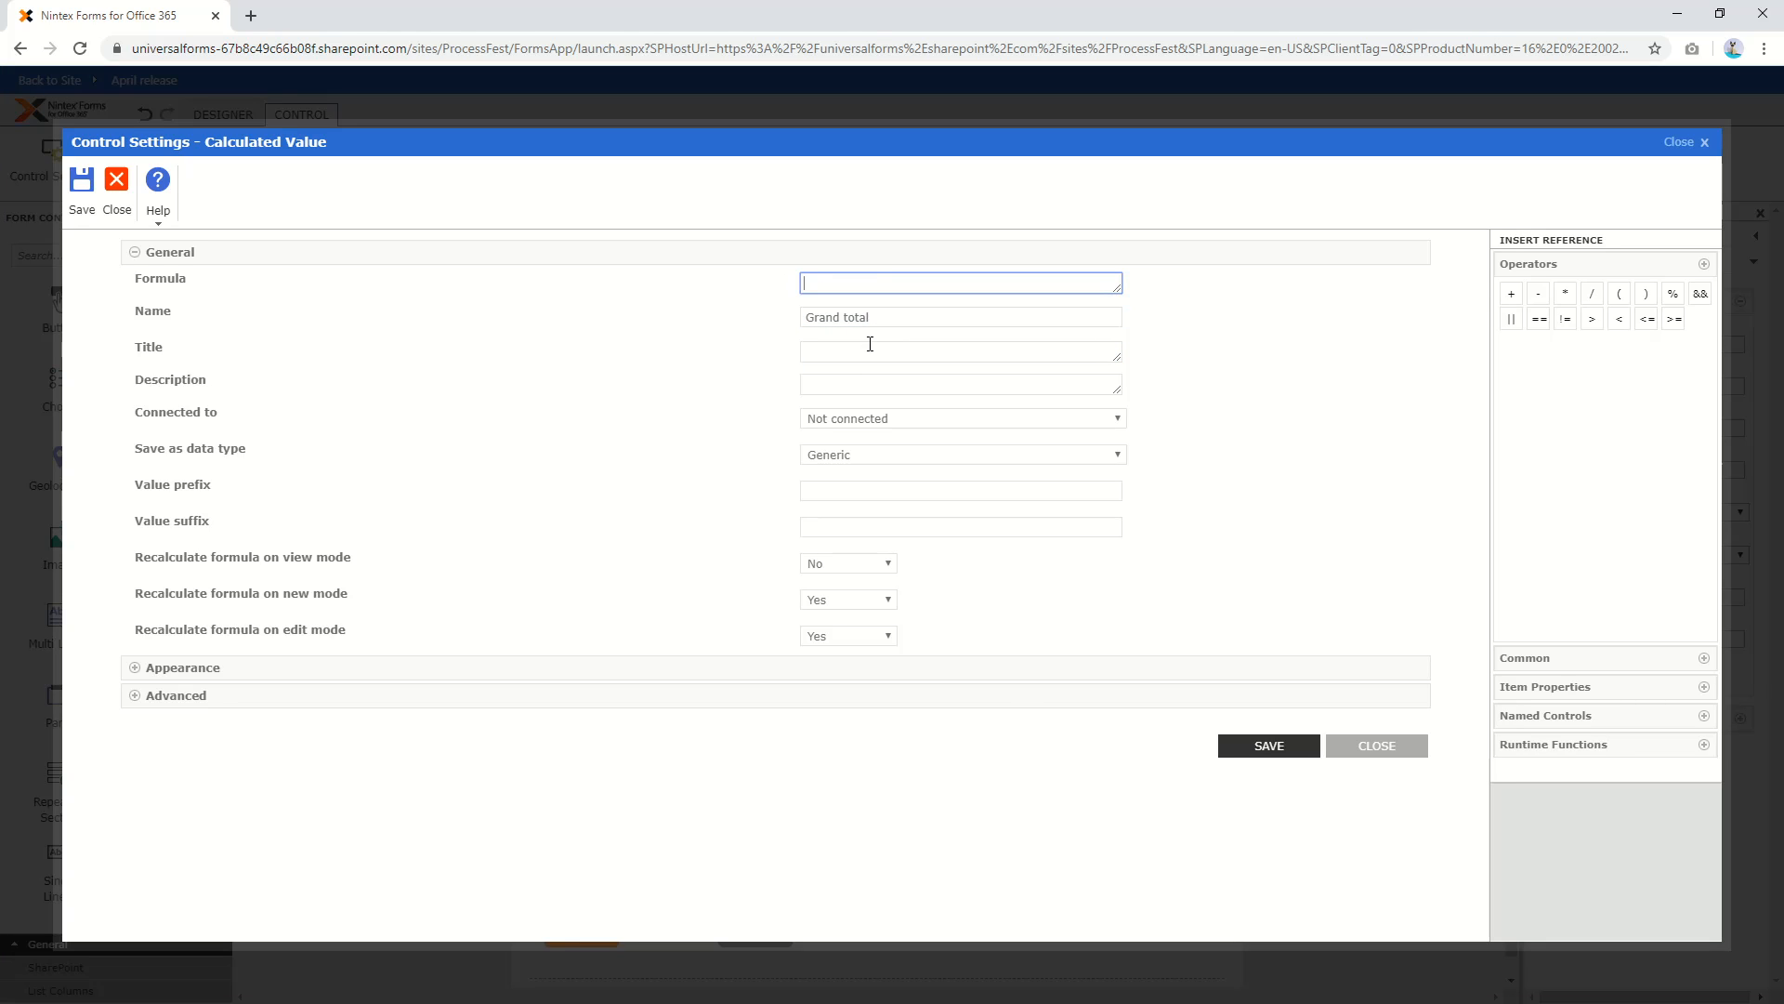
{"action": "left_click", "coordinate": [870, 353]}
{"action": "key", "text": "ctrl+v"}
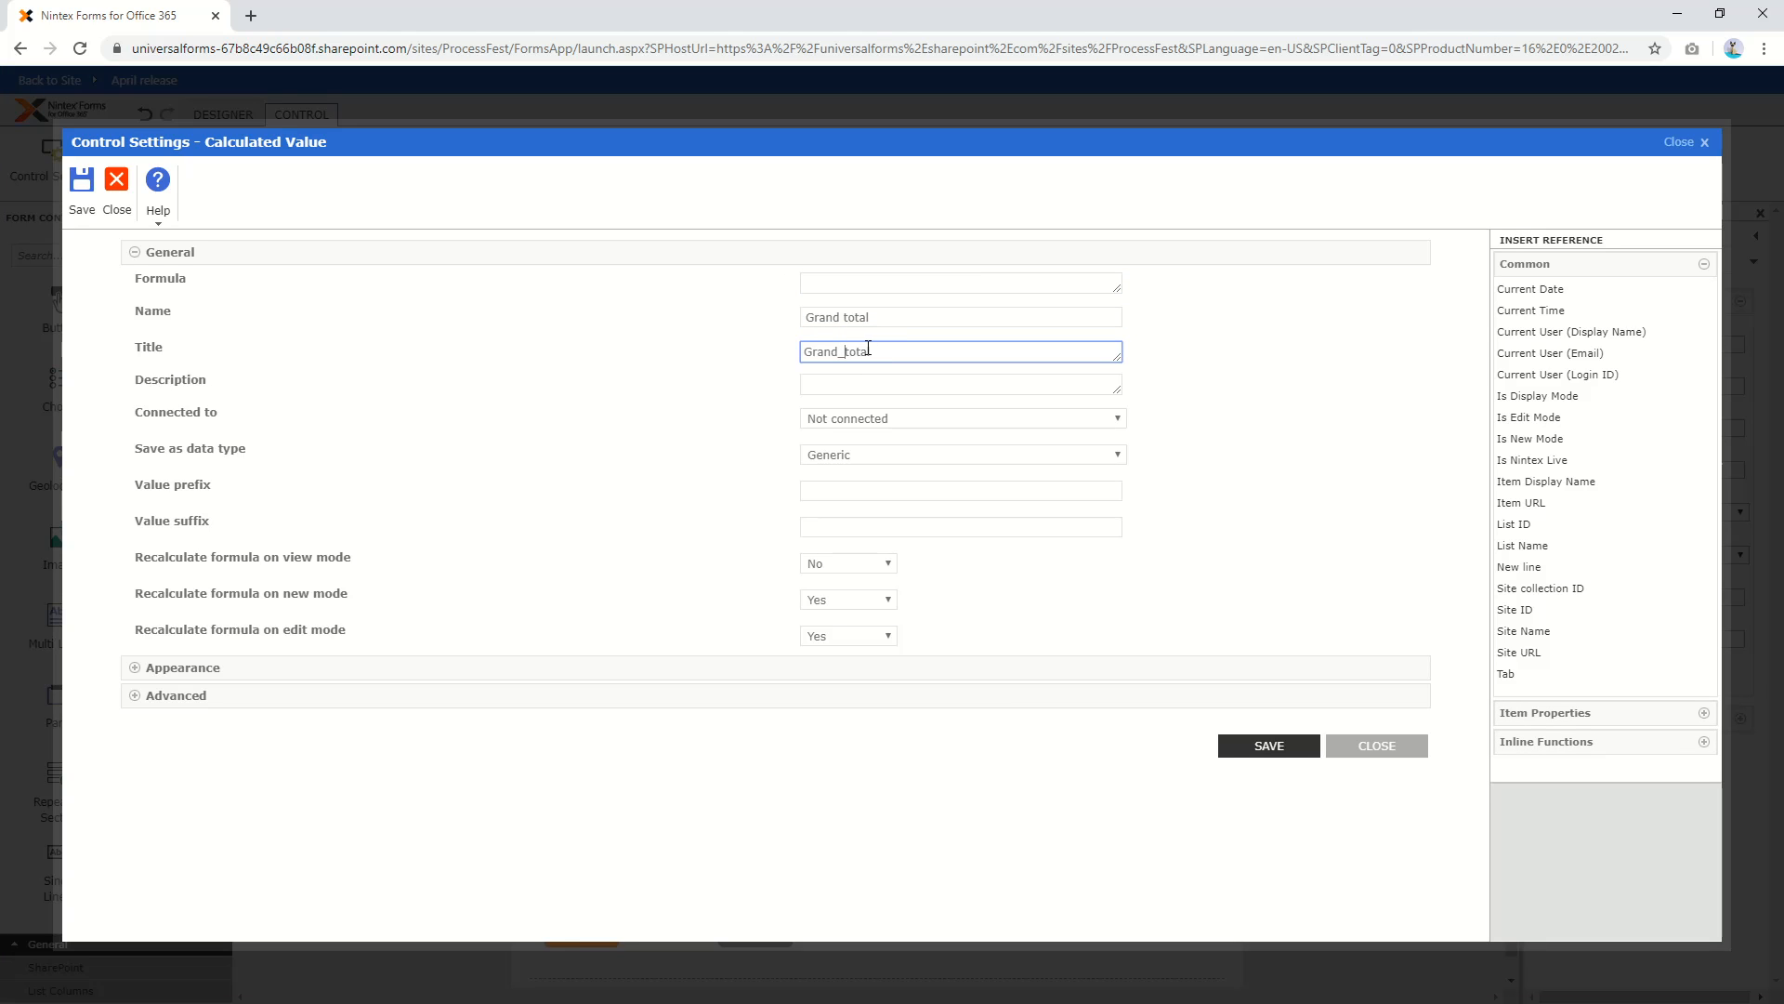
{"action": "triple_click", "coordinate": [870, 317]}
{"action": "key", "text": "ctrl+v"}
{"action": "left_click", "coordinate": [846, 357]}
Insert the sum runtime function into the empty formula of the Grand total control
{"action": "left_click", "coordinate": [836, 286]}
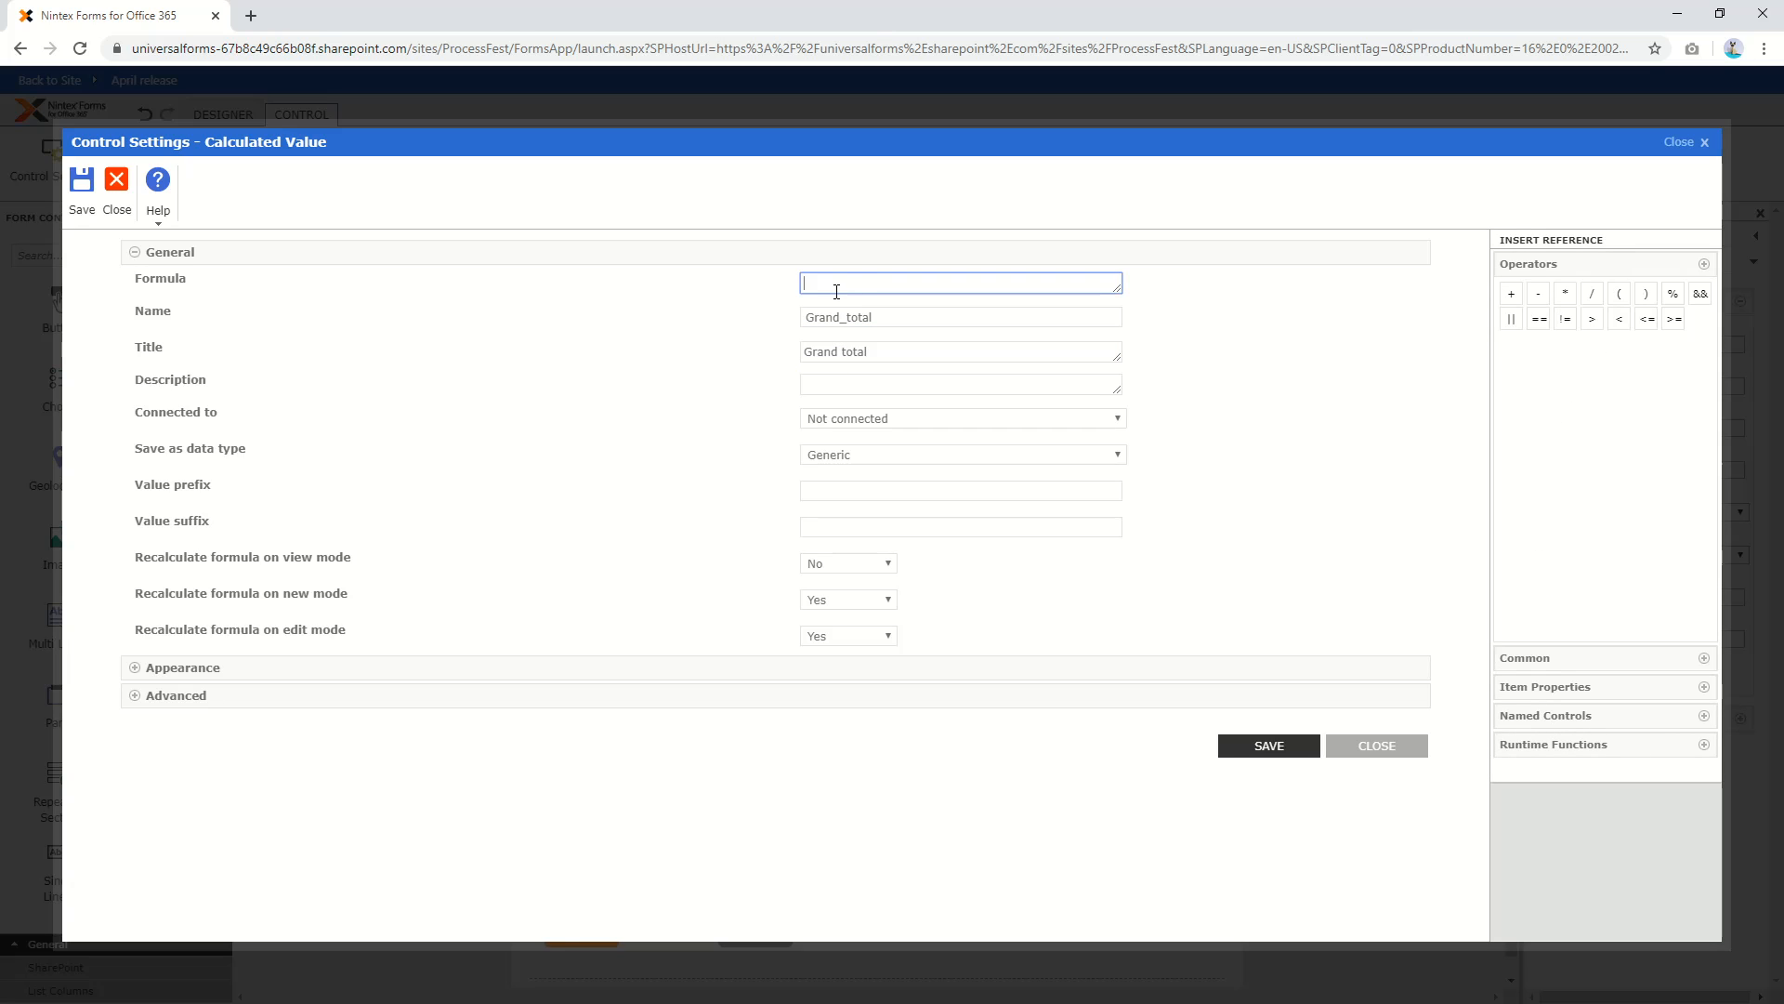
{"action": "key", "text": "BackSpace"}
{"action": "key", "text": "BackSpace"}
{"action": "left_click", "coordinate": [1544, 746]}
{"action": "scroll", "coordinate": [1548, 642], "scroll_direction": "down", "scroll_amount": 3}
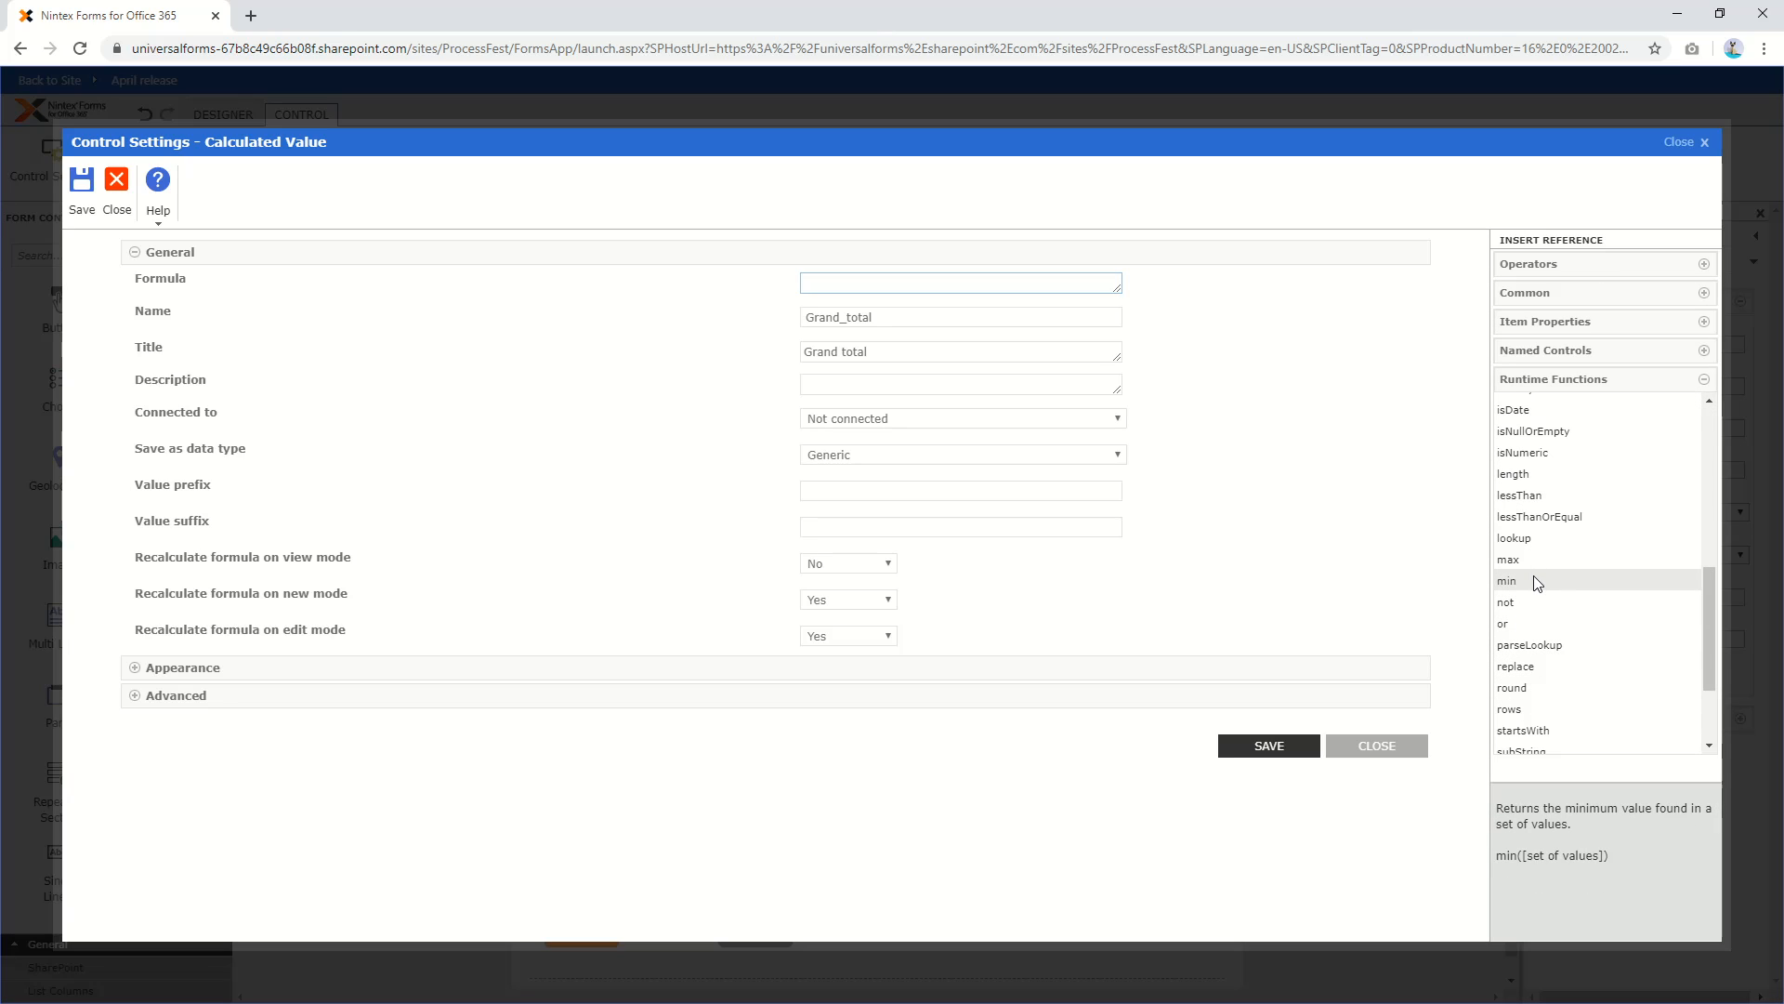
{"action": "scroll", "coordinate": [1535, 581], "scroll_direction": "down", "scroll_amount": 2}
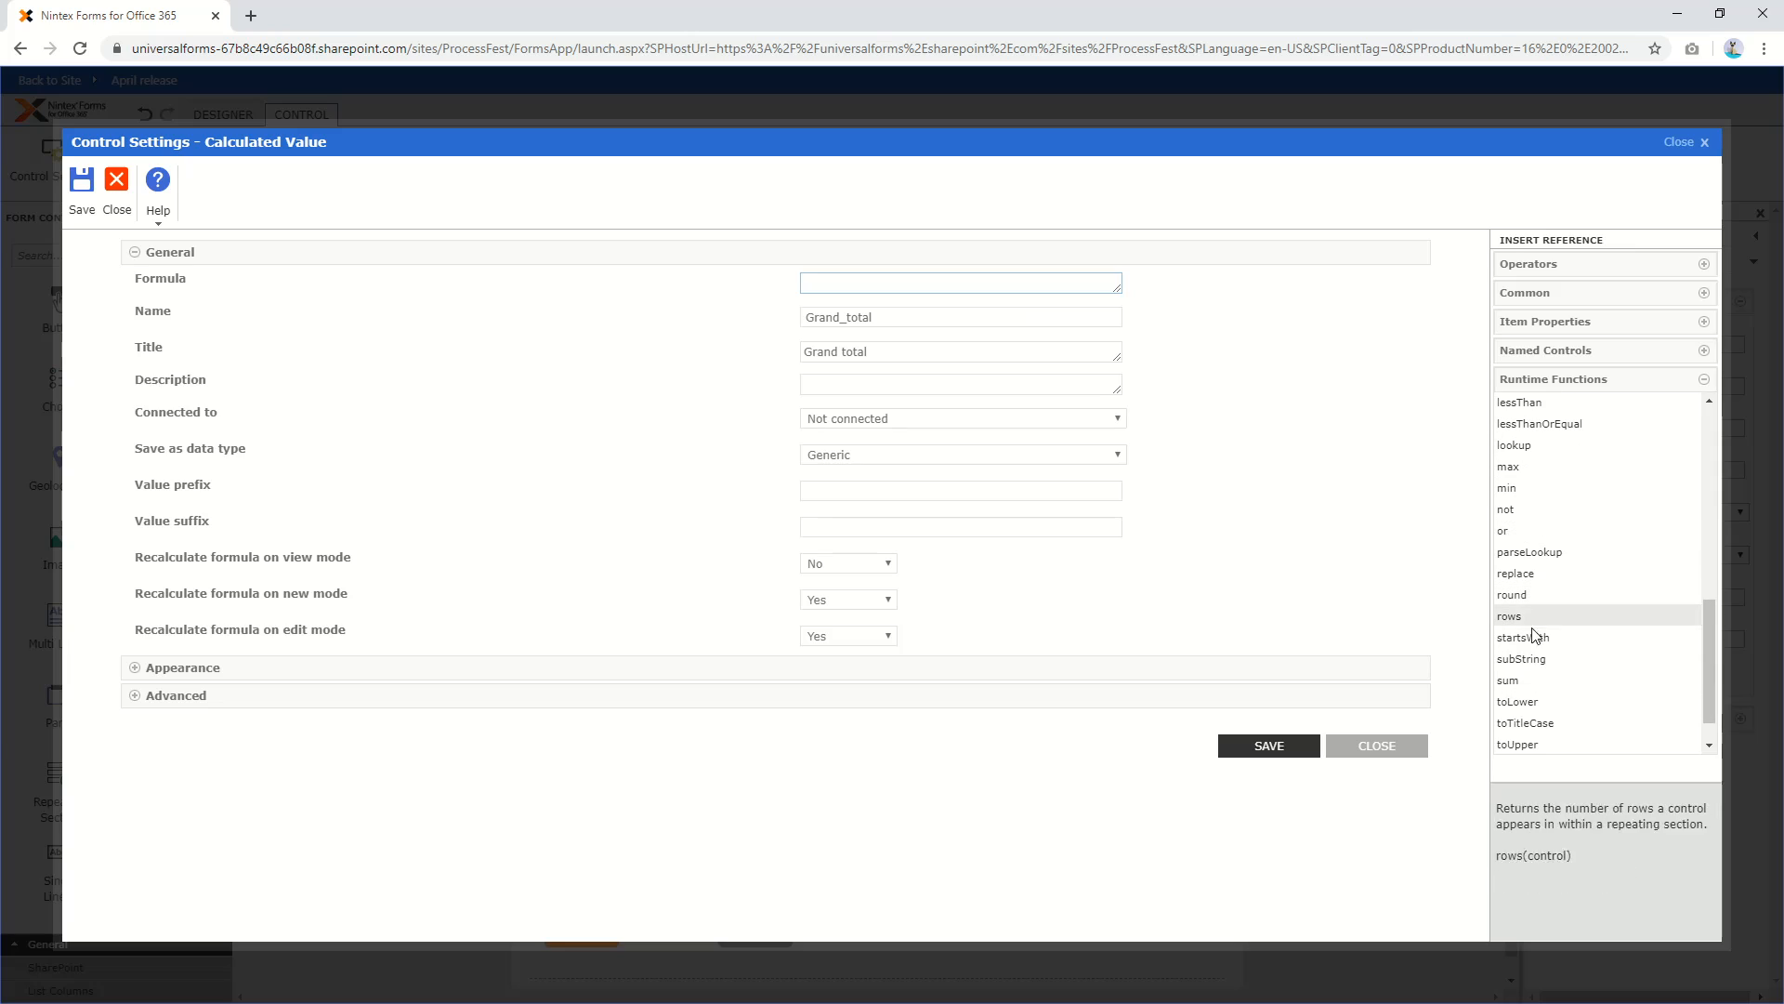
{"action": "left_click", "coordinate": [1518, 681]}
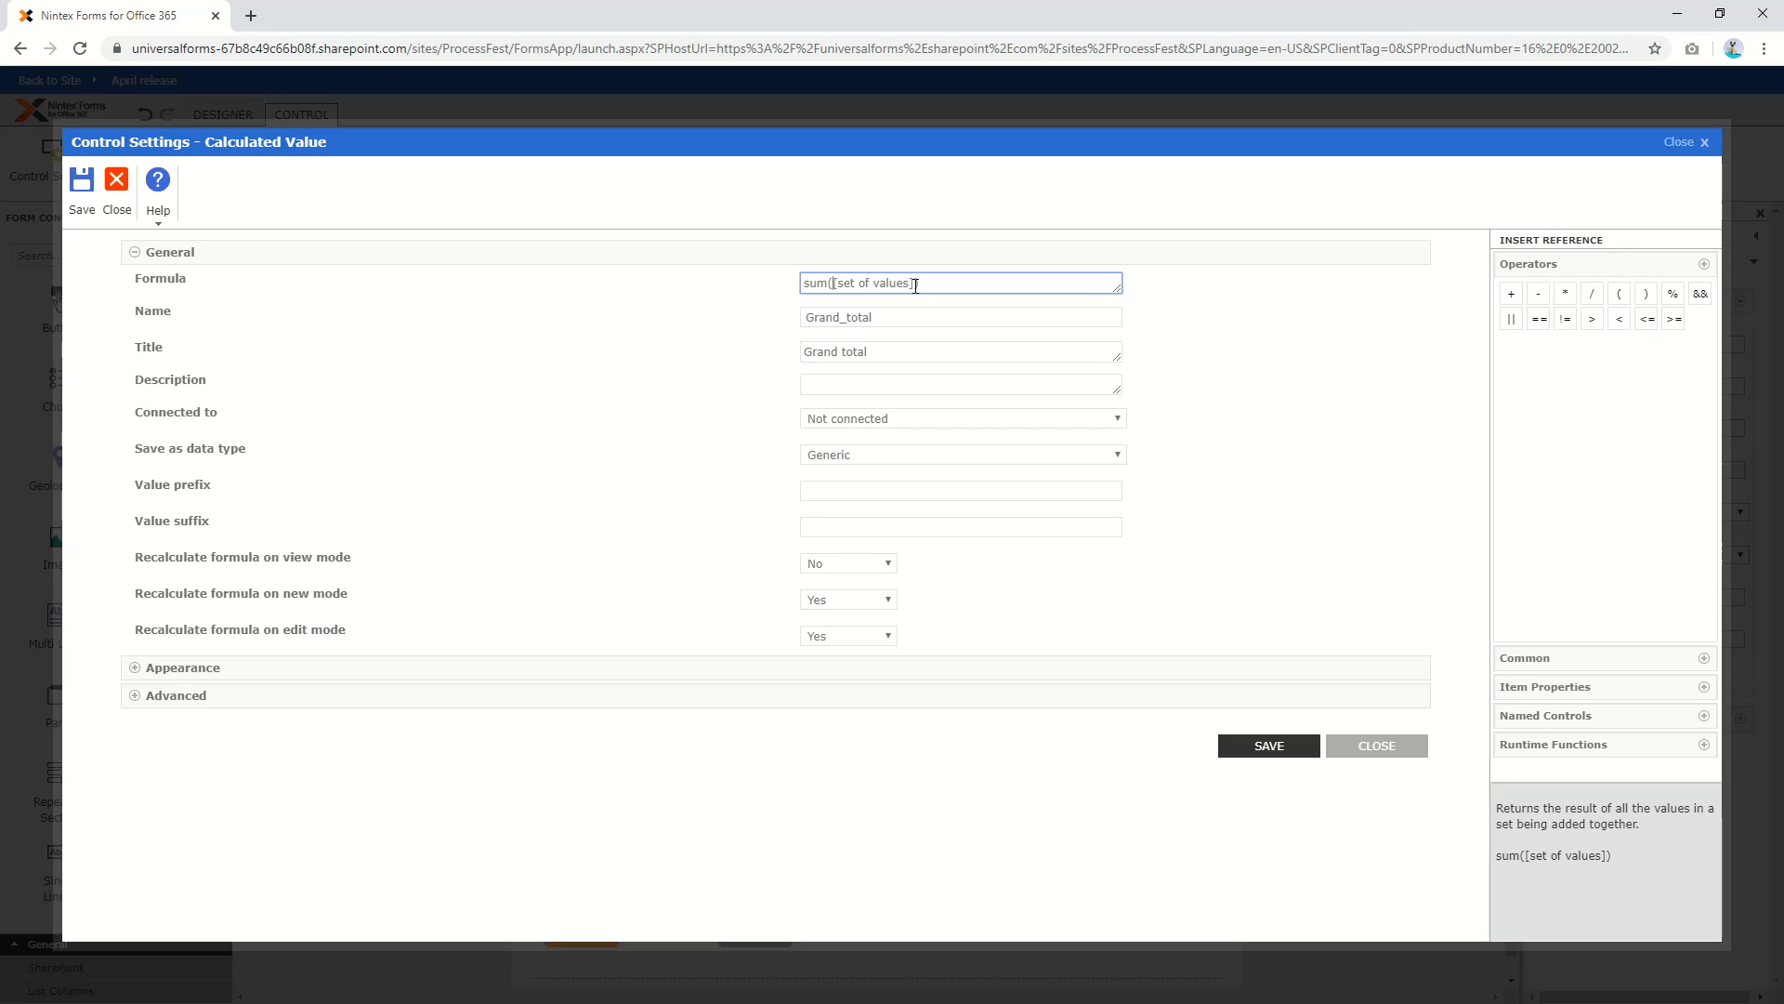
Replace the placeholder inside sum with the Total named control, and save the control settings
{"action": "left_click_drag", "start_coordinate": [831, 284], "coordinate": [916, 285]}
{"action": "key", "text": "BackSpace"}
{"action": "left_click", "coordinate": [1538, 716]}
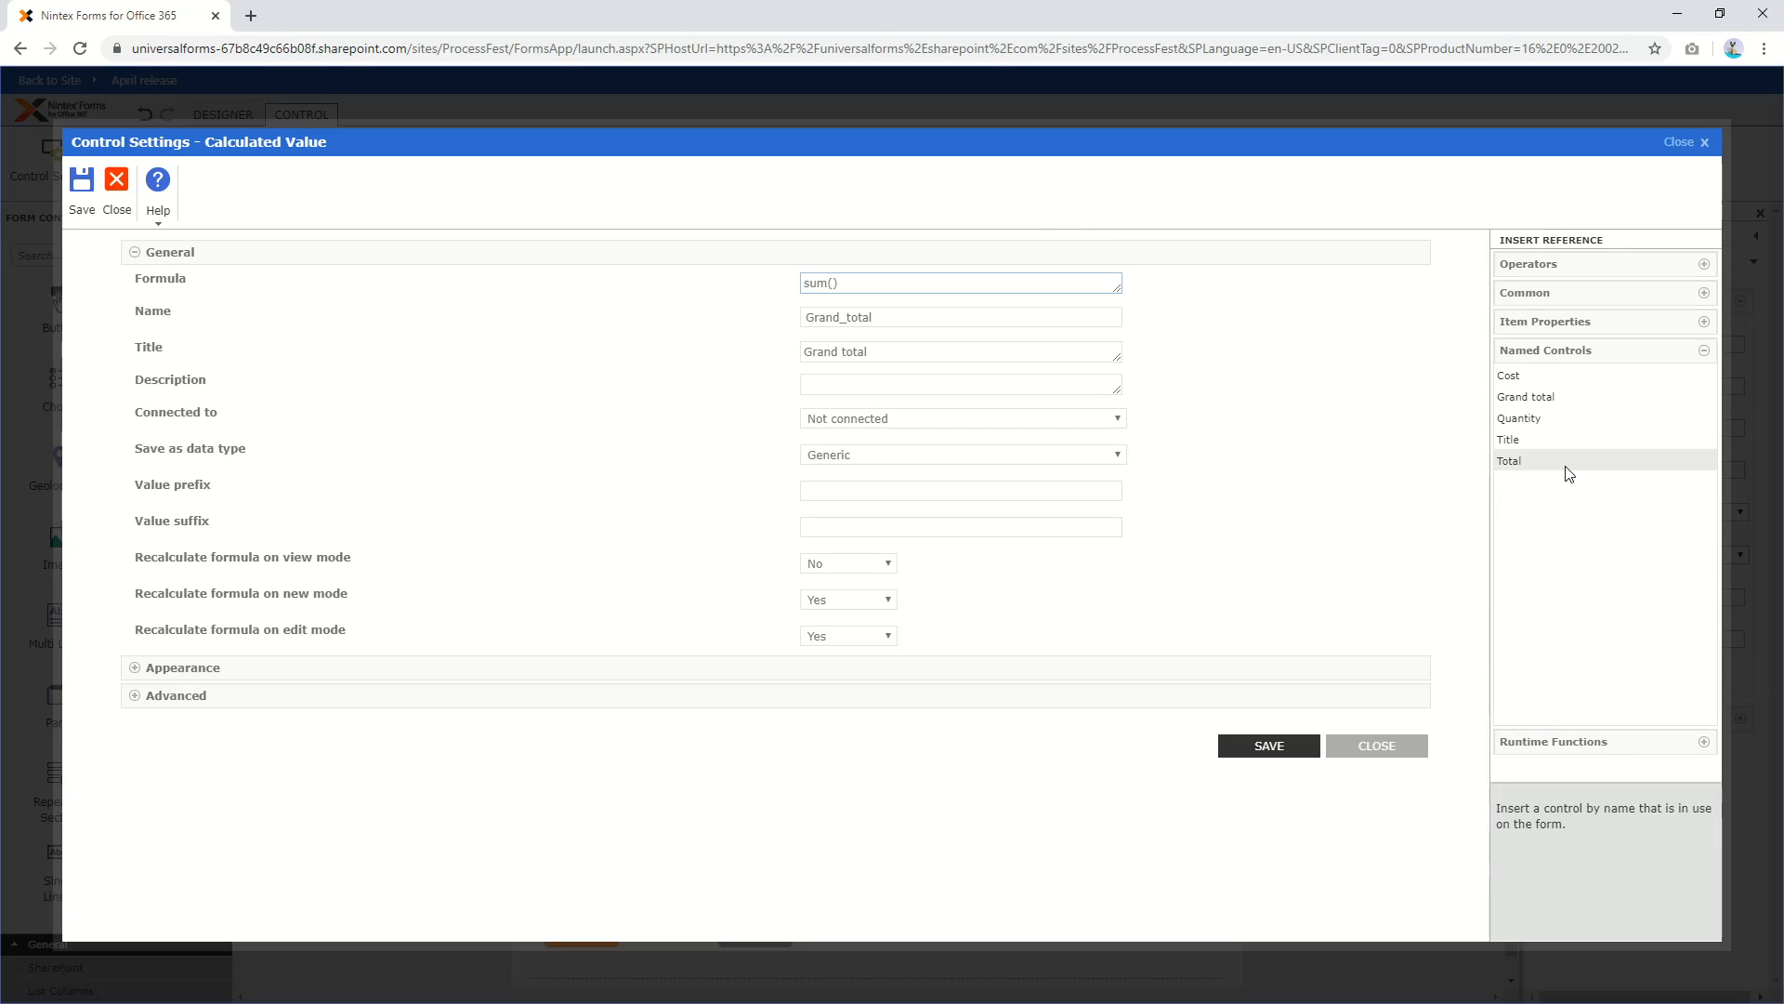
{"action": "left_click", "coordinate": [1515, 464]}
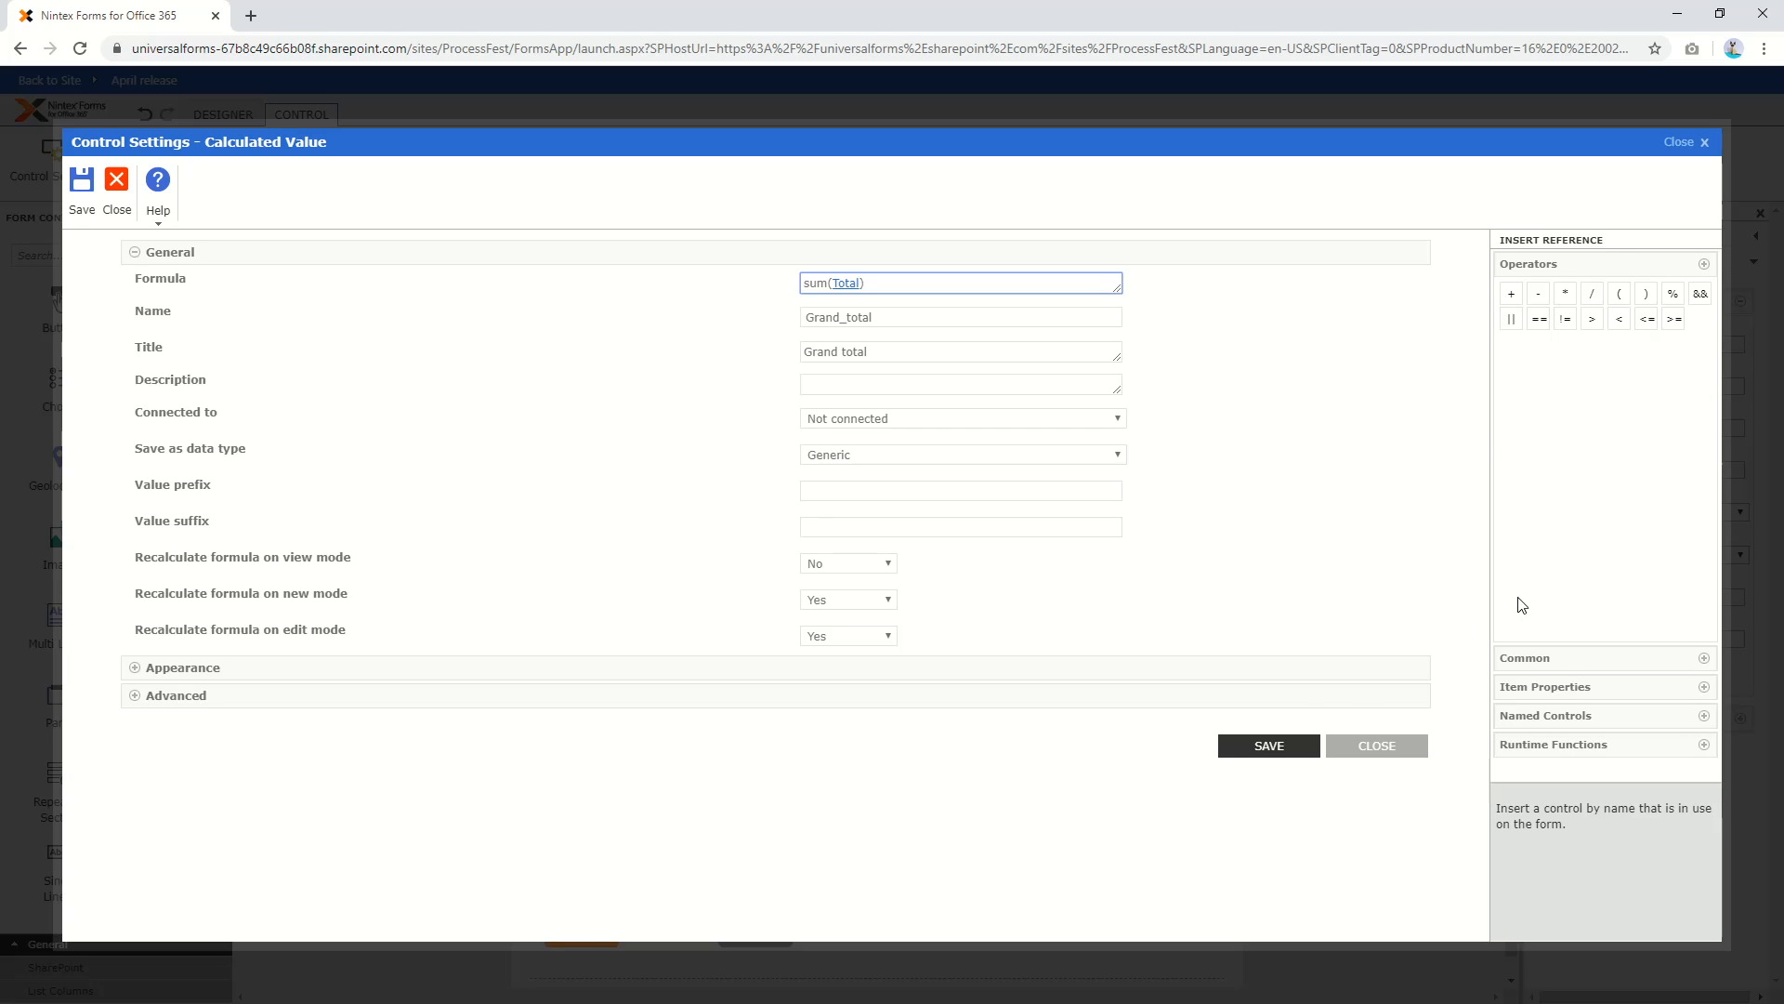
{"action": "left_click", "coordinate": [1283, 758]}
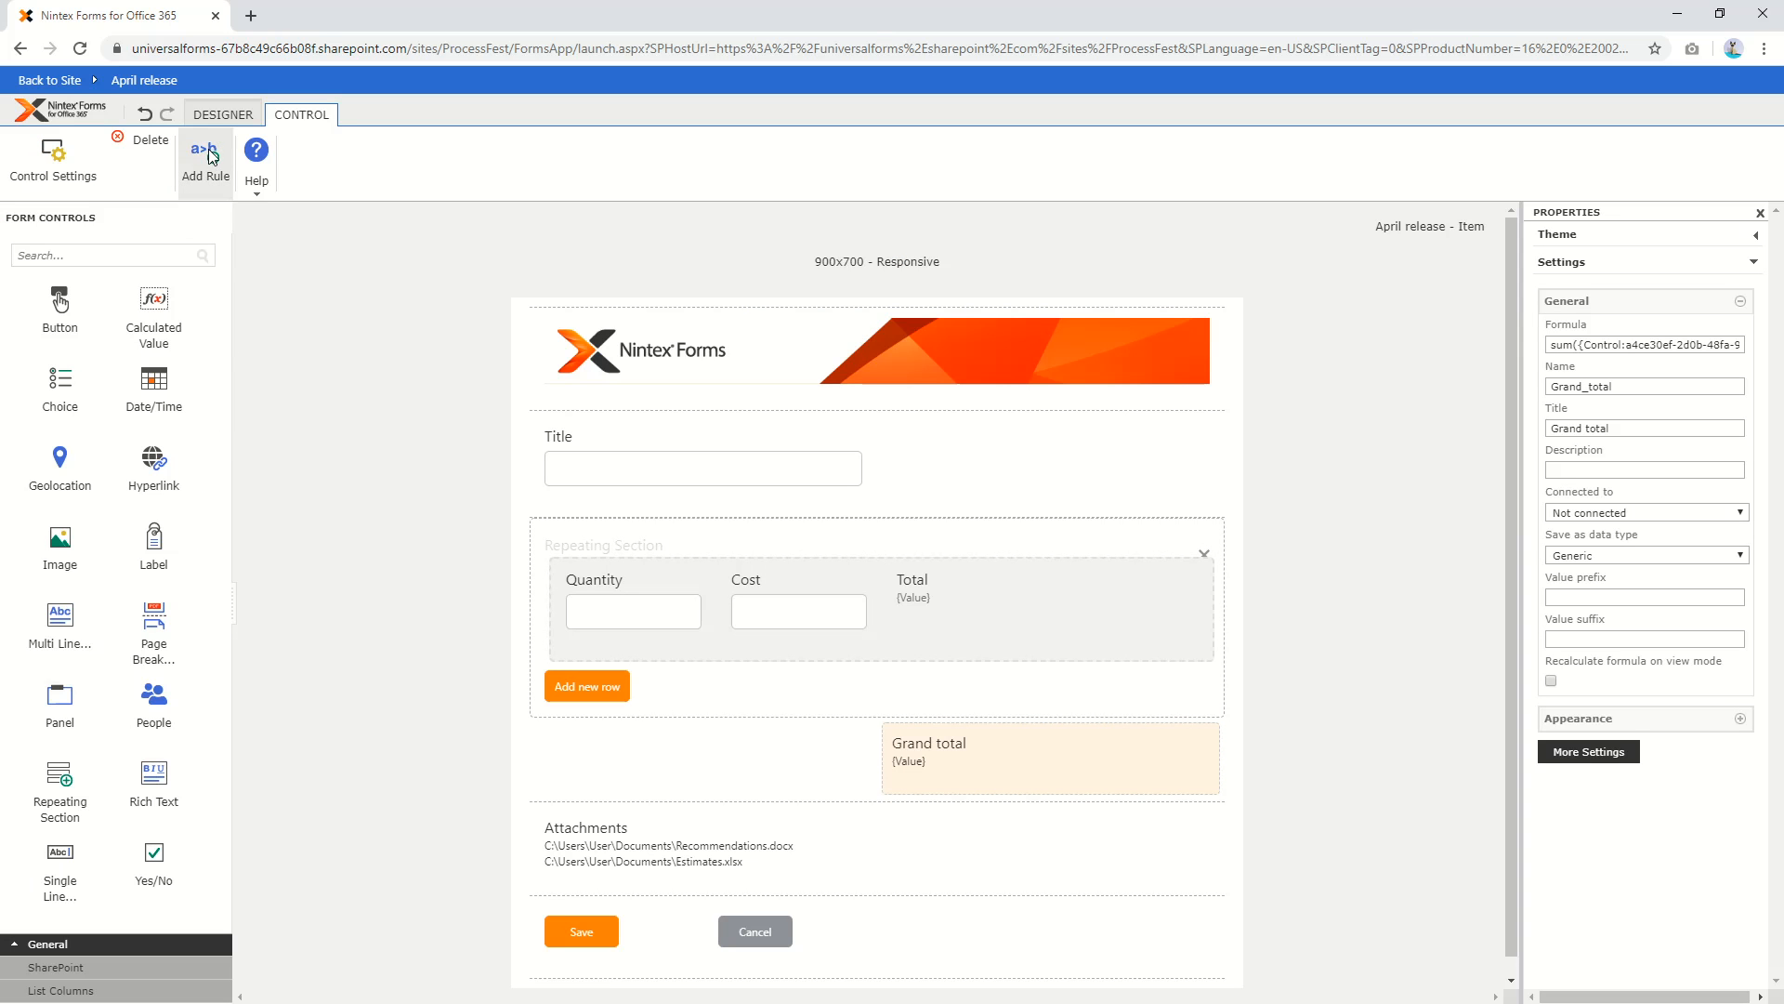
Generate a new desktop preview in Edit mode, and test Grand total with Quantity 5 and Cost 5 in the first row
{"action": "left_click", "coordinate": [224, 116]}
{"action": "left_click", "coordinate": [116, 153]}
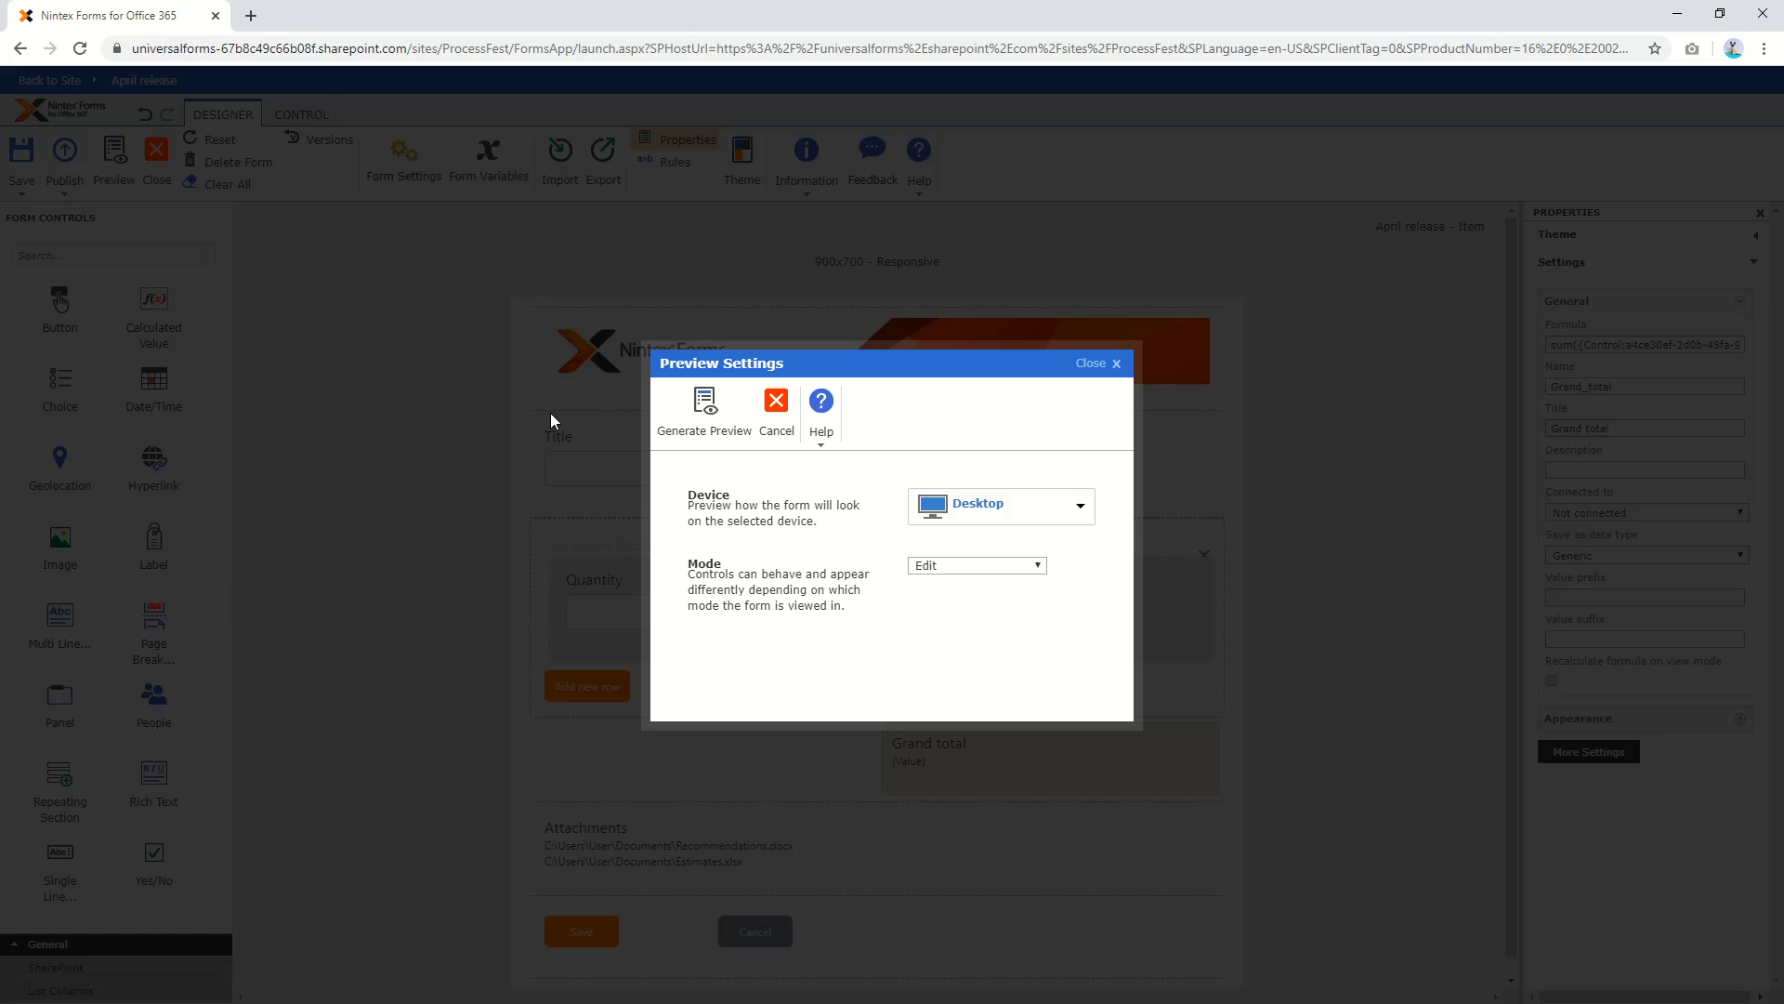
{"action": "left_click", "coordinate": [703, 407]}
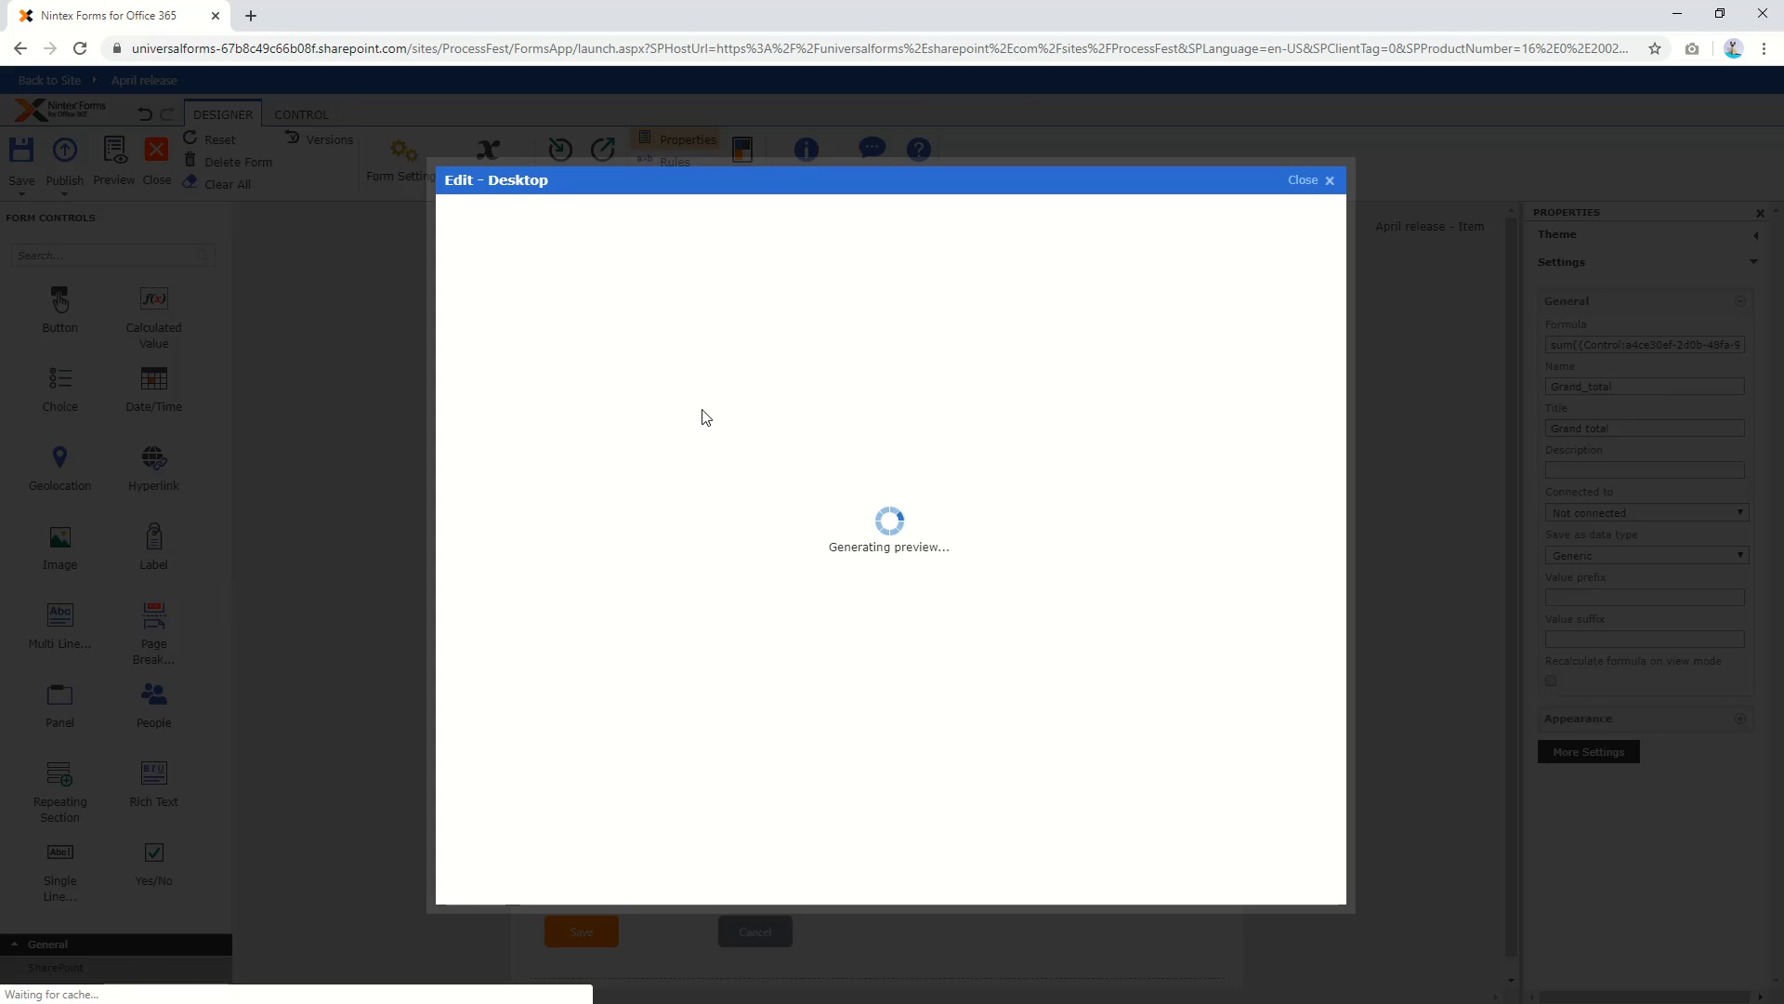
{"action": "left_click", "coordinate": [648, 549]}
{"action": "type", "text": "5"}
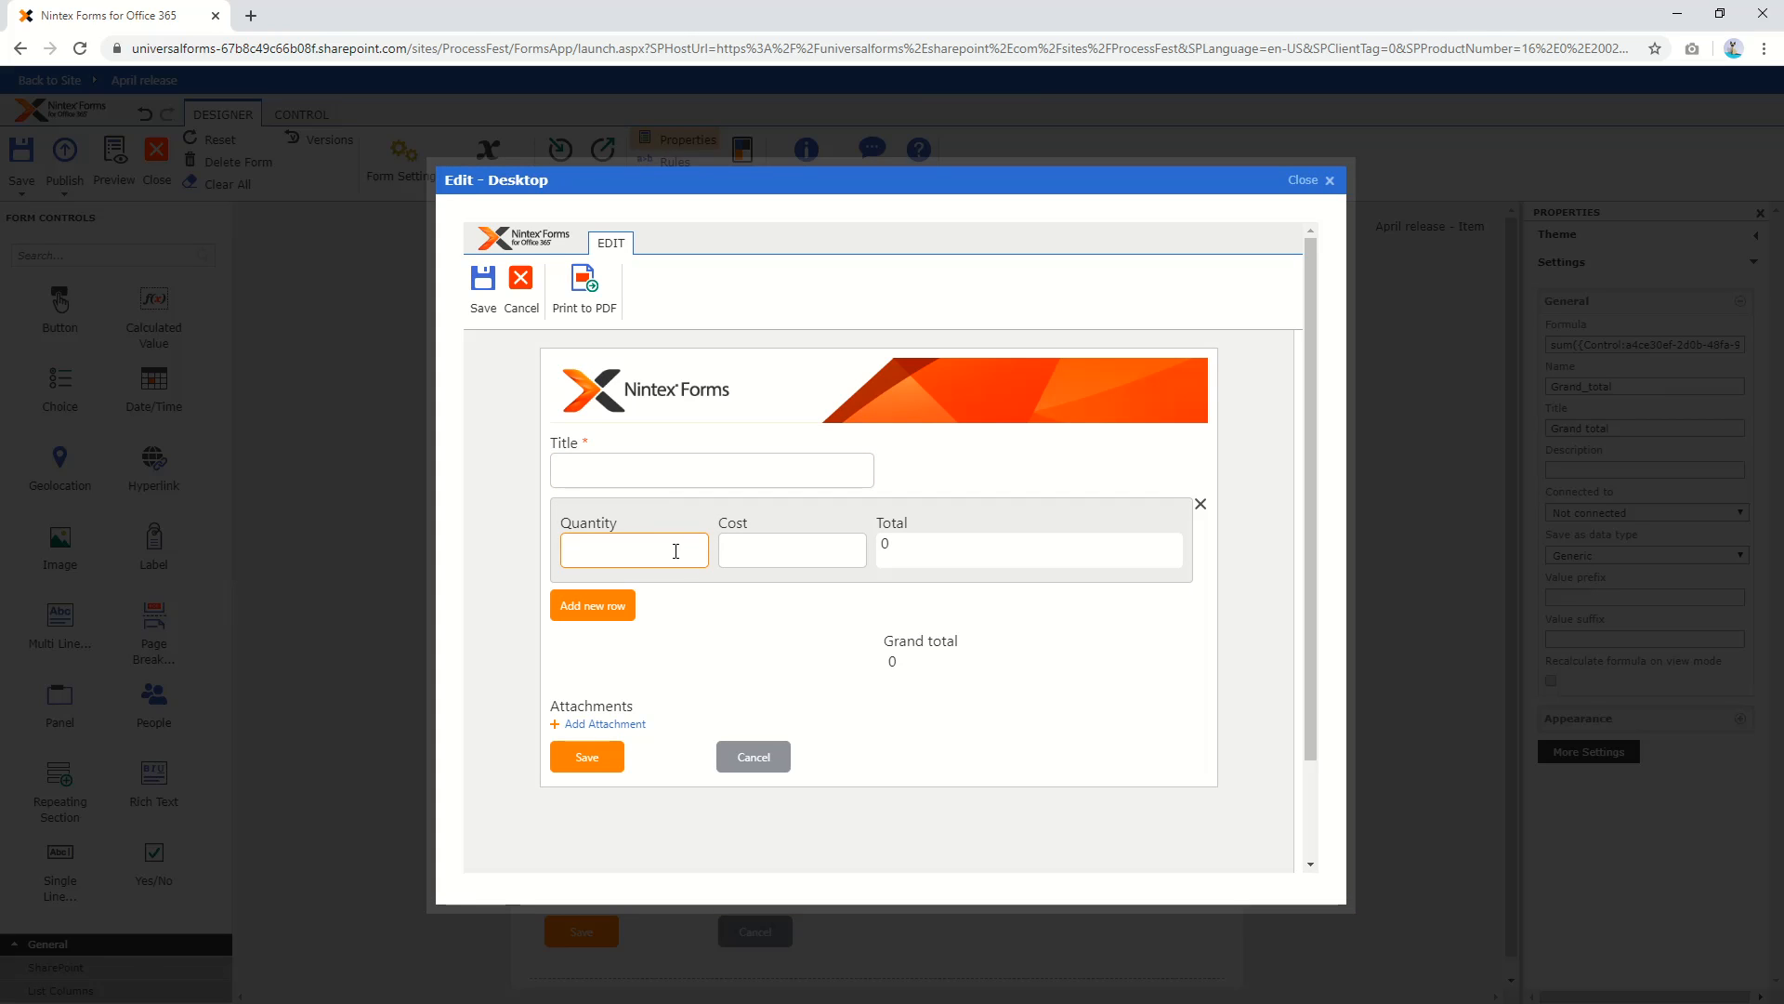
{"action": "left_click", "coordinate": [790, 549]}
{"action": "type", "text": "5"}
{"action": "left_click", "coordinate": [916, 659]}
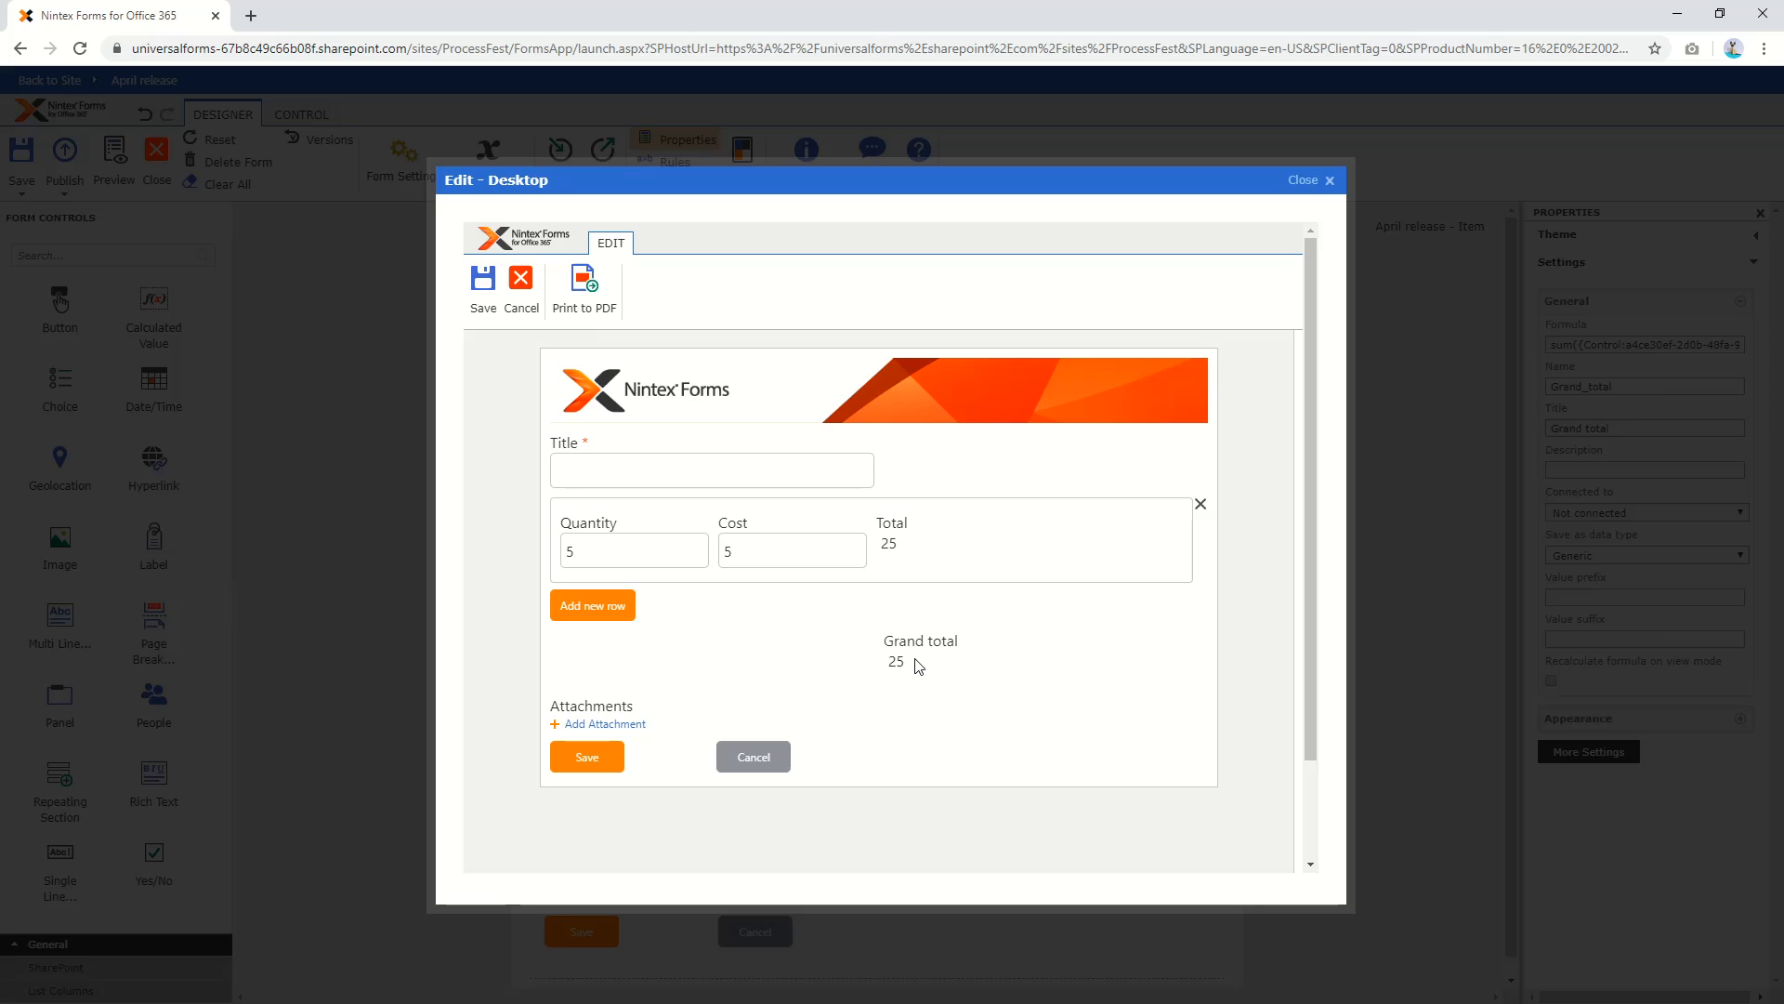
Add a second preview row with Quantity 2 and Cost 2, and check the Grand total across both rows
{"action": "left_click", "coordinate": [583, 610]}
{"action": "left_click", "coordinate": [617, 636]}
{"action": "type", "text": "2"}
{"action": "left_click", "coordinate": [796, 637]}
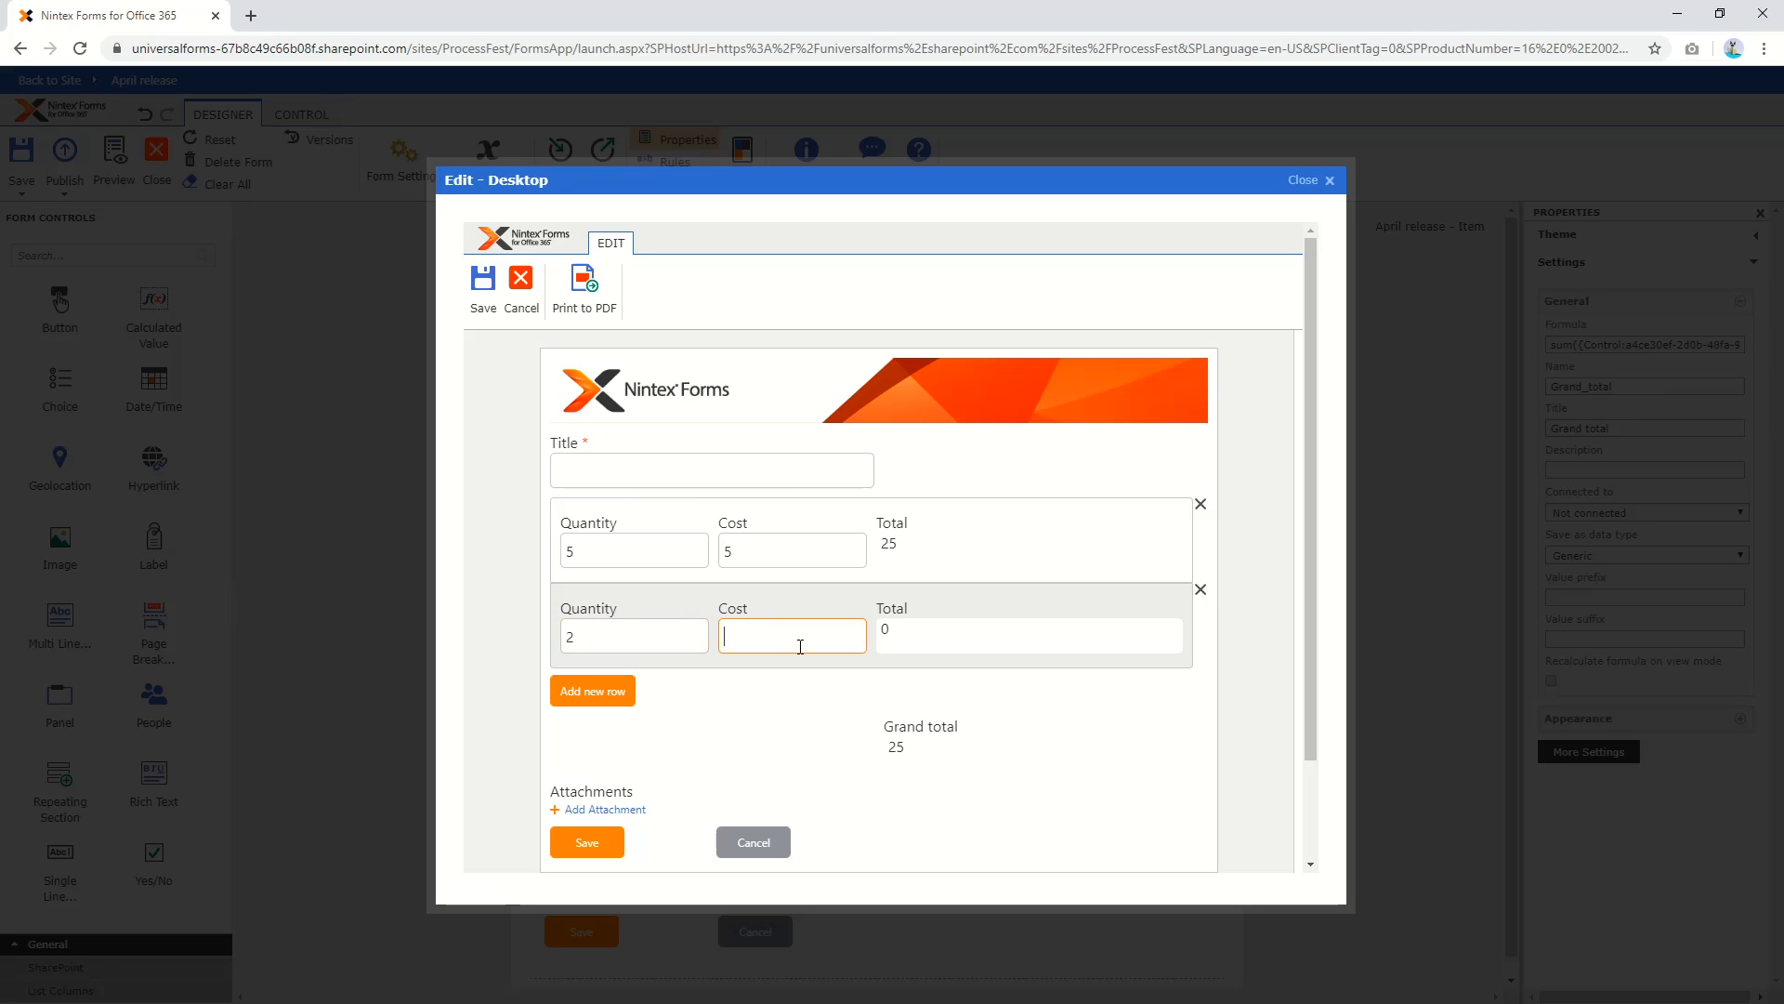
{"action": "type", "text": "2"}
{"action": "left_click", "coordinate": [936, 651]}
{"action": "left_click_drag", "start_coordinate": [921, 749], "coordinate": [878, 735]}
{"action": "left_click", "coordinate": [919, 751]}
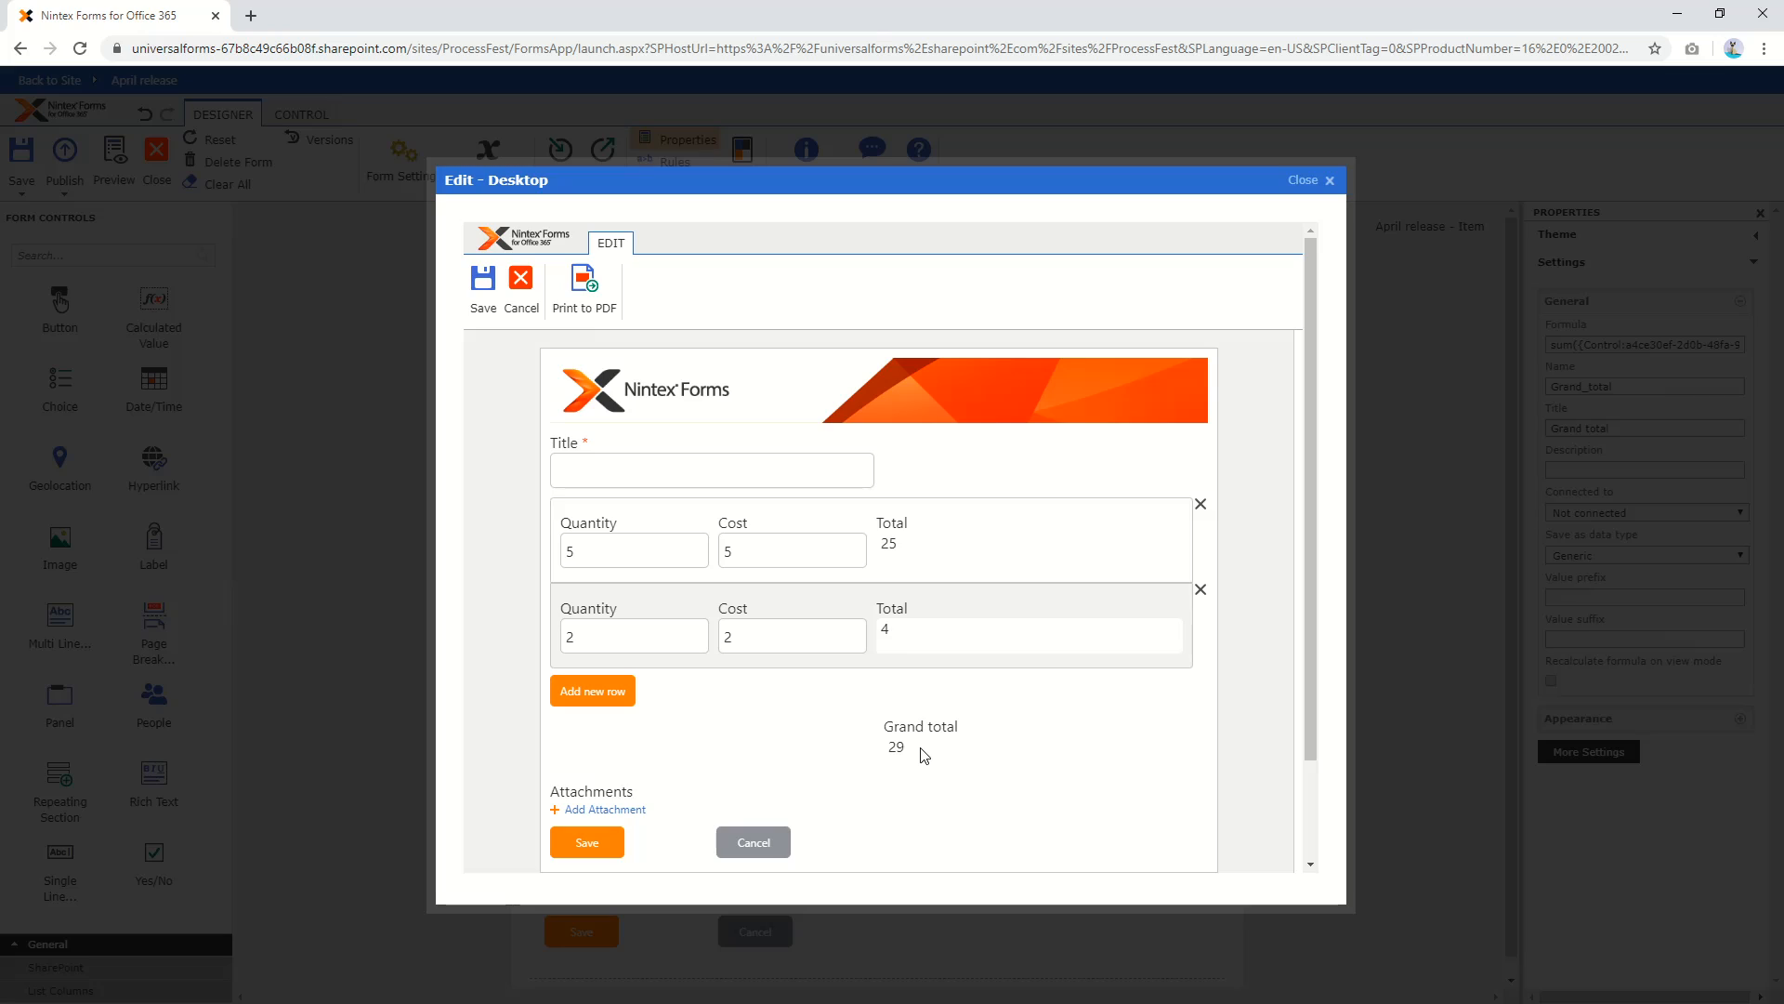